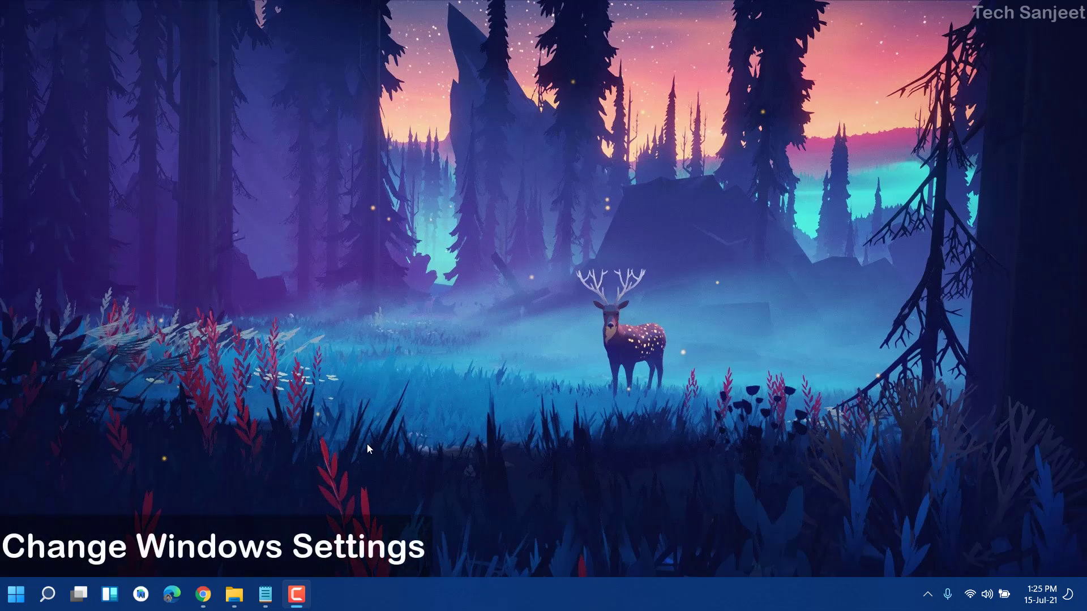
Open Settings to Personalization › Device usage, where only Gaming is switched on.
key(super+i)
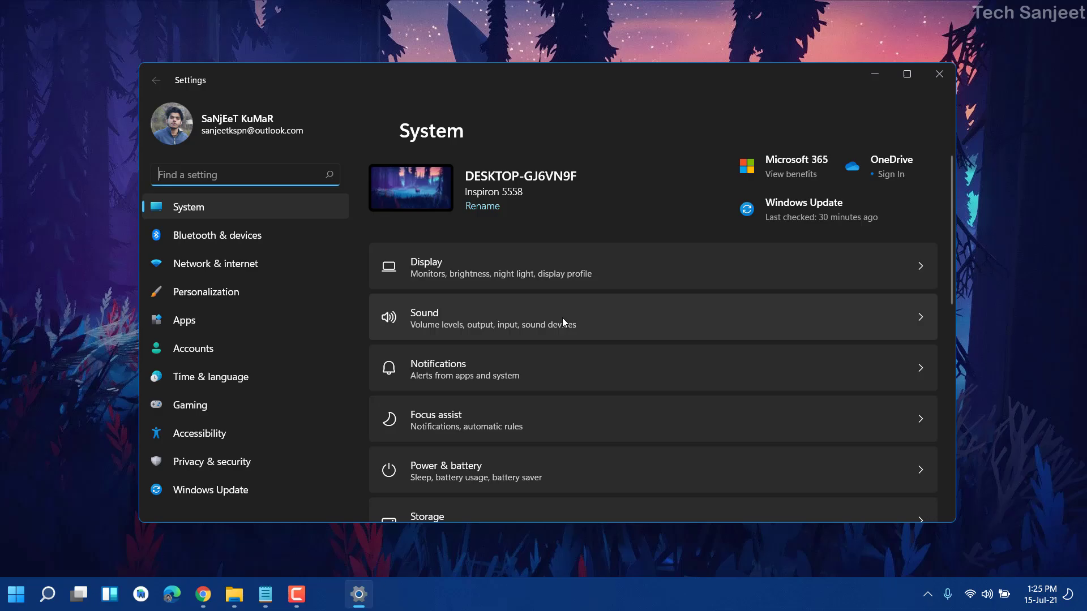
click(272, 291)
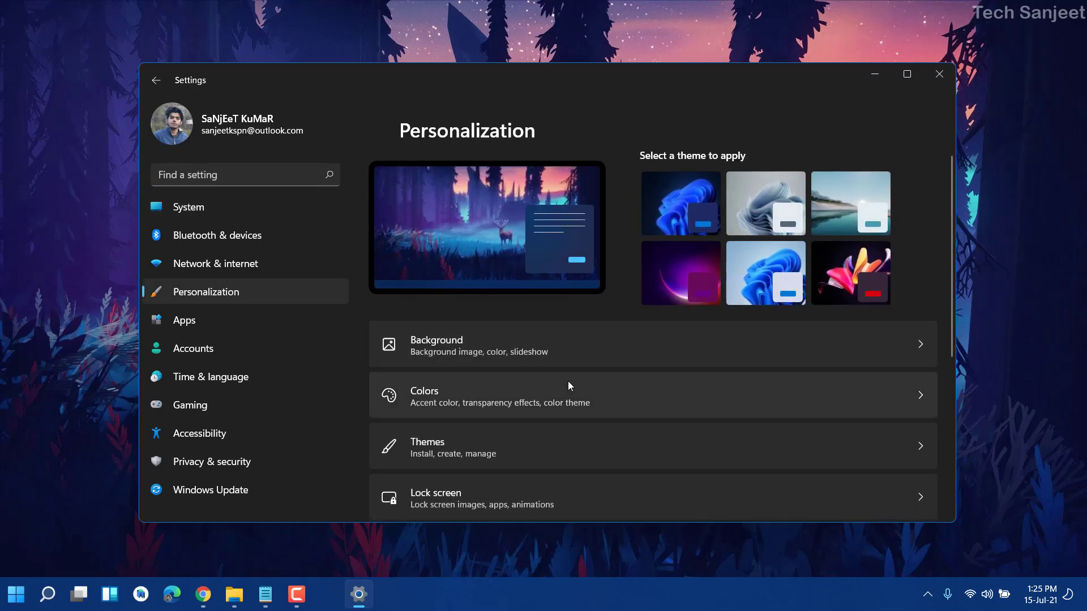
scroll(568, 385, down, 5)
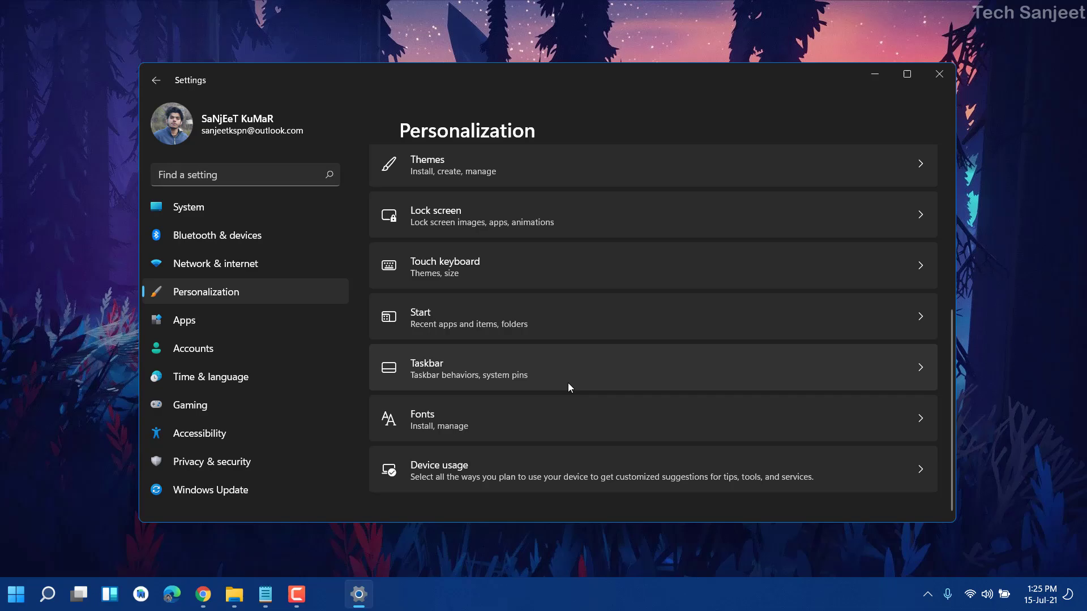
click(480, 472)
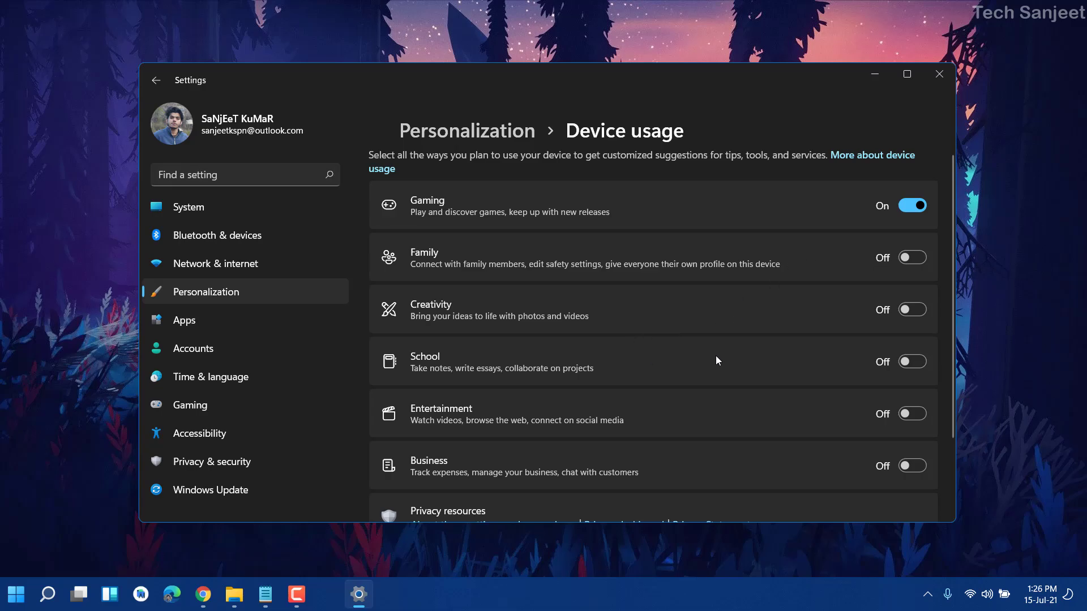
scroll(614, 461, down, 2)
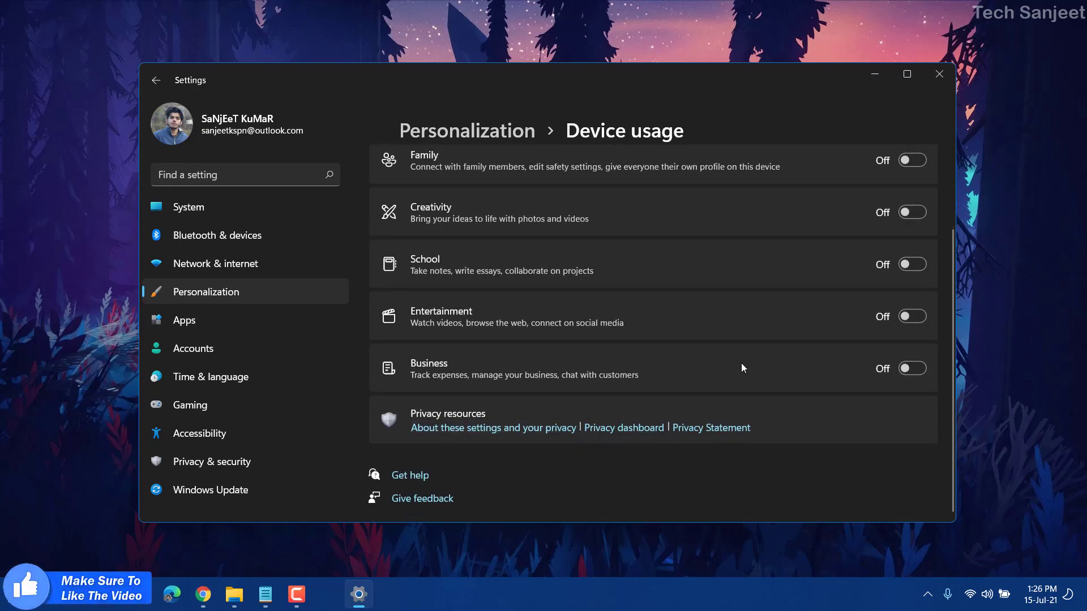
scroll(743, 368, up, 1)
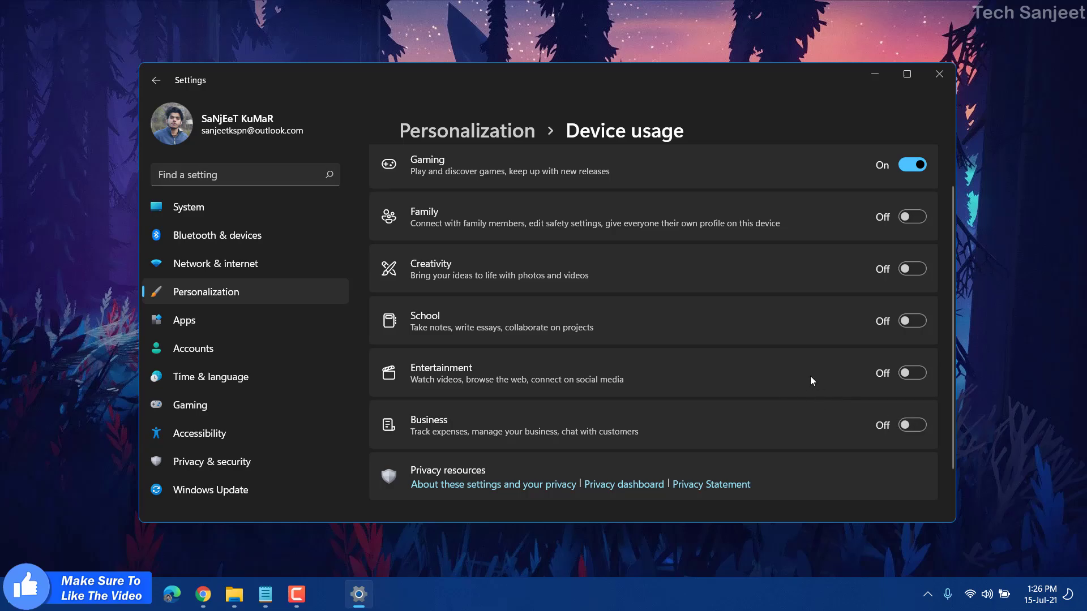
scroll(810, 376, up, 1)
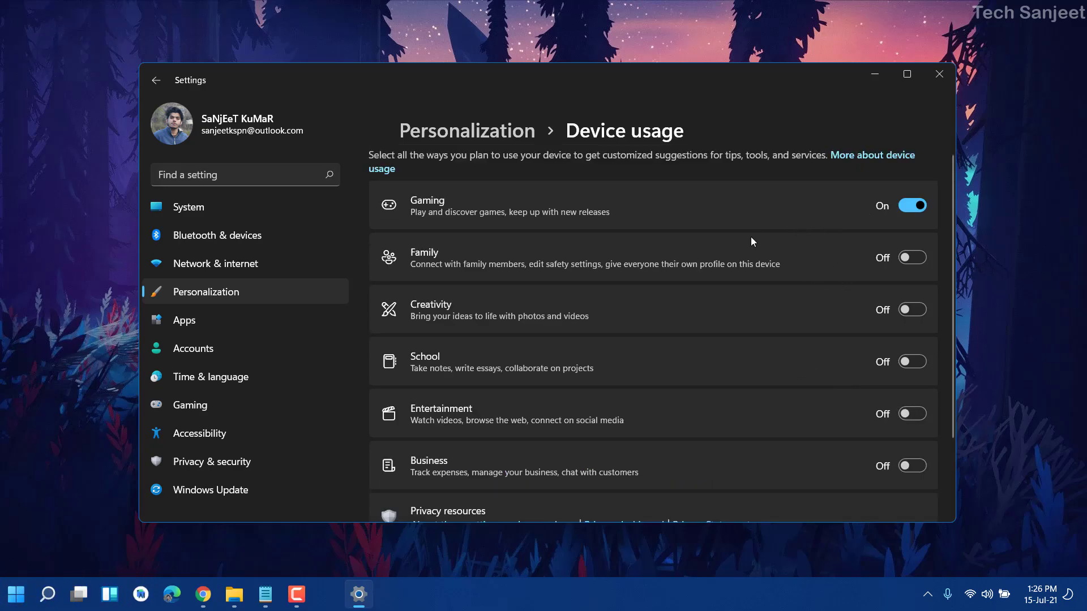
Bring up the Startup apps list under Apps.
click(273, 323)
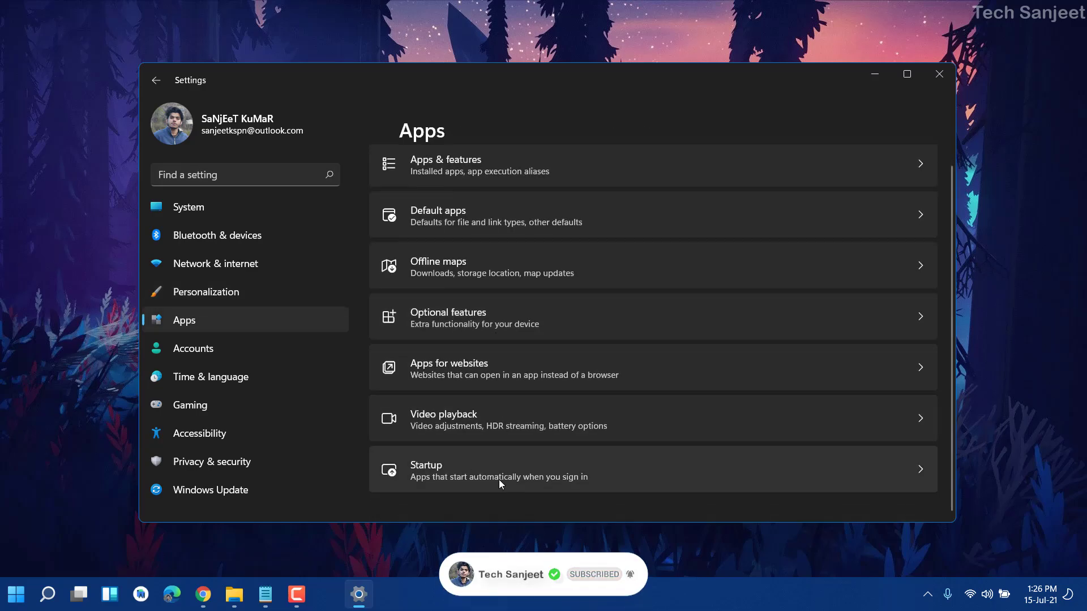
click(498, 481)
scroll(589, 274, down, 4)
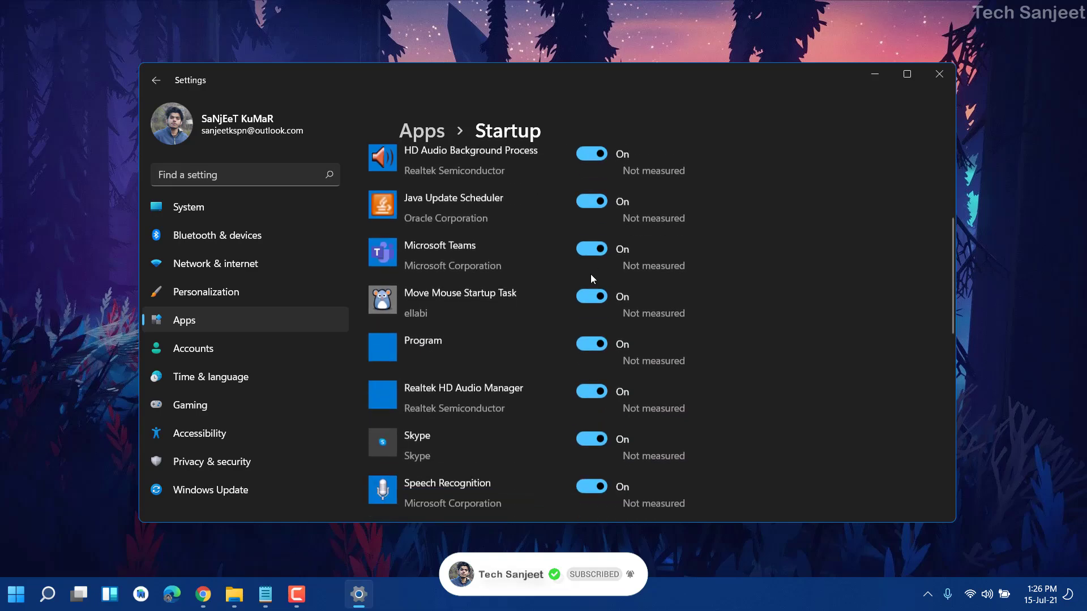
scroll(594, 340, down, 1)
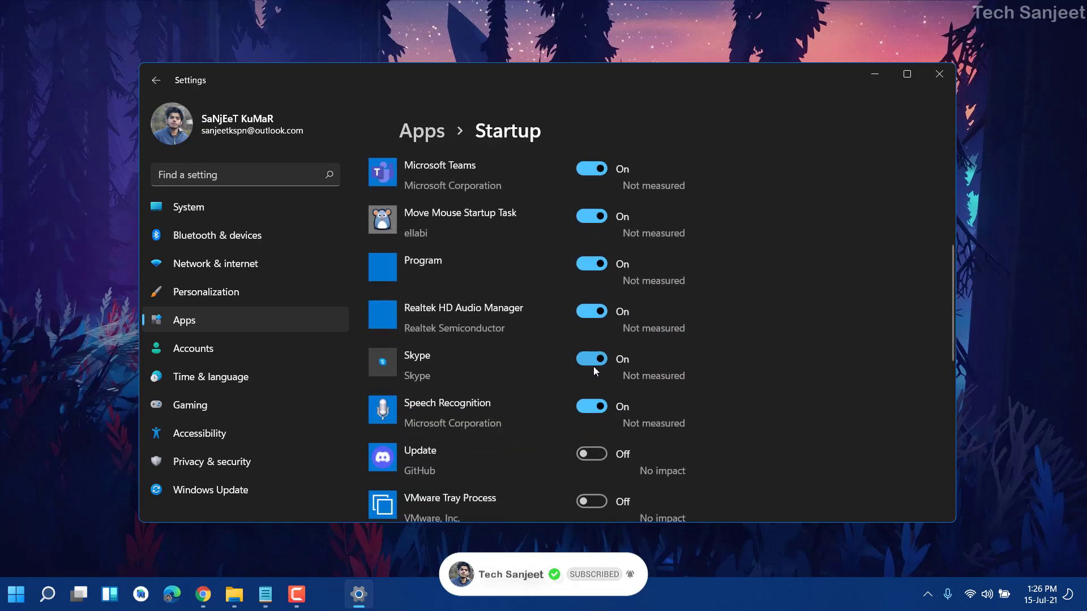
scroll(586, 284, up, 4)
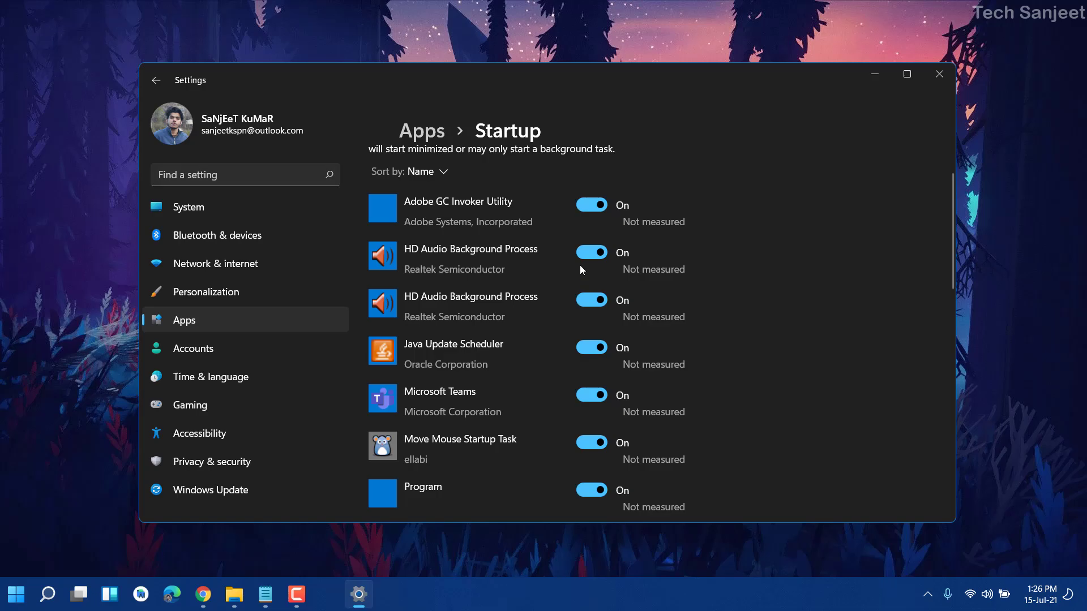
Turn off startup for Adobe GC Invoker, both HD Audio processes, Java, Teams, Move Mouse, Program, Realtek.
click(587, 206)
click(588, 253)
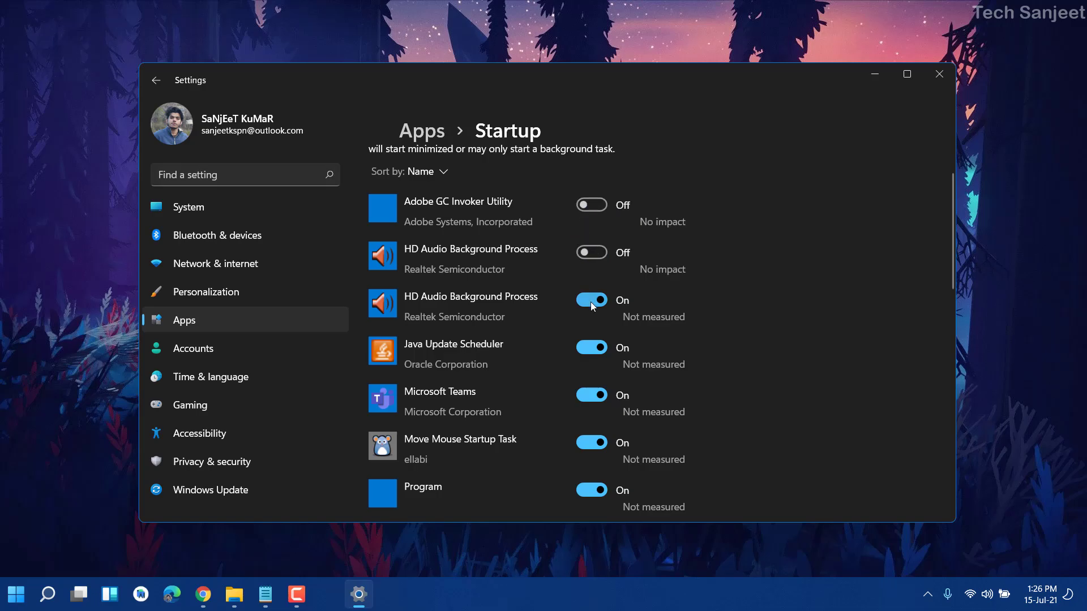
click(589, 300)
click(591, 349)
click(589, 392)
scroll(590, 392, down, 2)
click(589, 329)
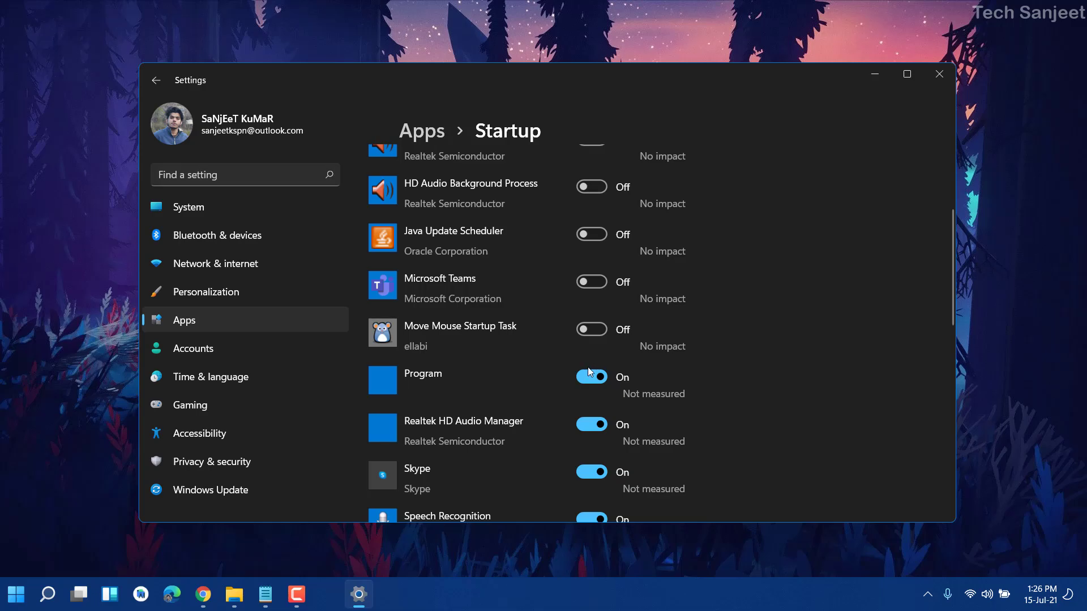
click(588, 378)
click(590, 424)
Toggle the Skype and Speech Recognition startup switches, then return to the Apps page.
scroll(589, 408, down, 2)
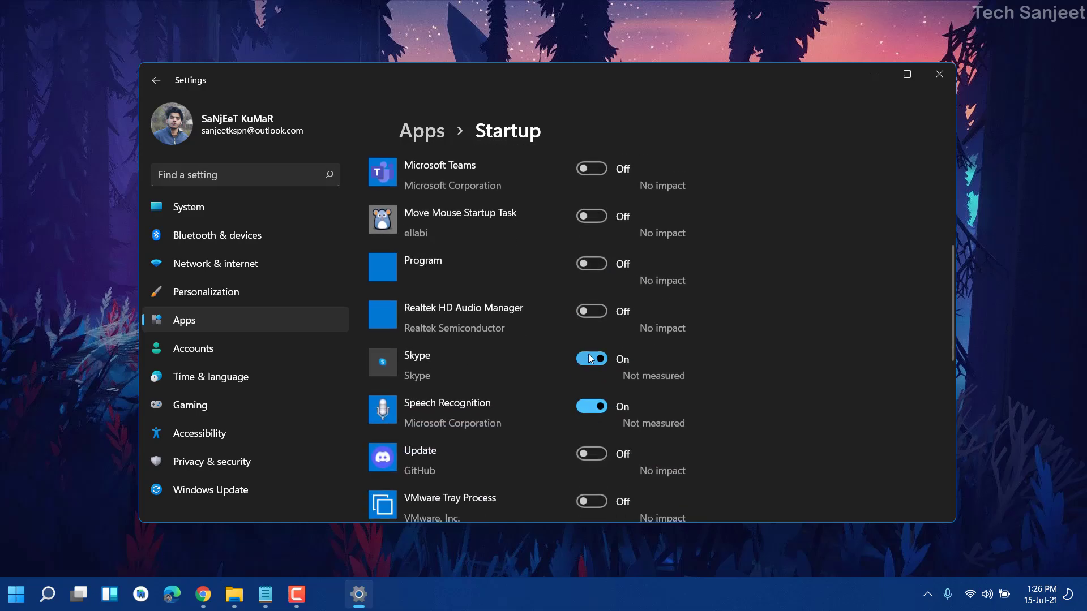
click(591, 358)
click(591, 410)
scroll(592, 386, up, 5)
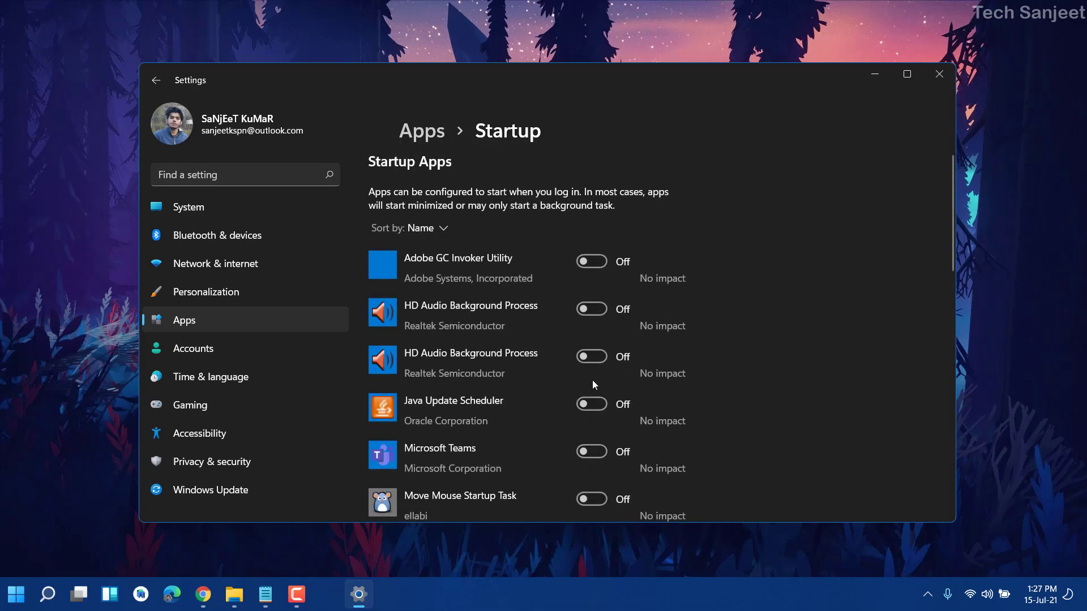
scroll(592, 379, down, 2)
scroll(592, 378, down, 5)
scroll(592, 378, up, 8)
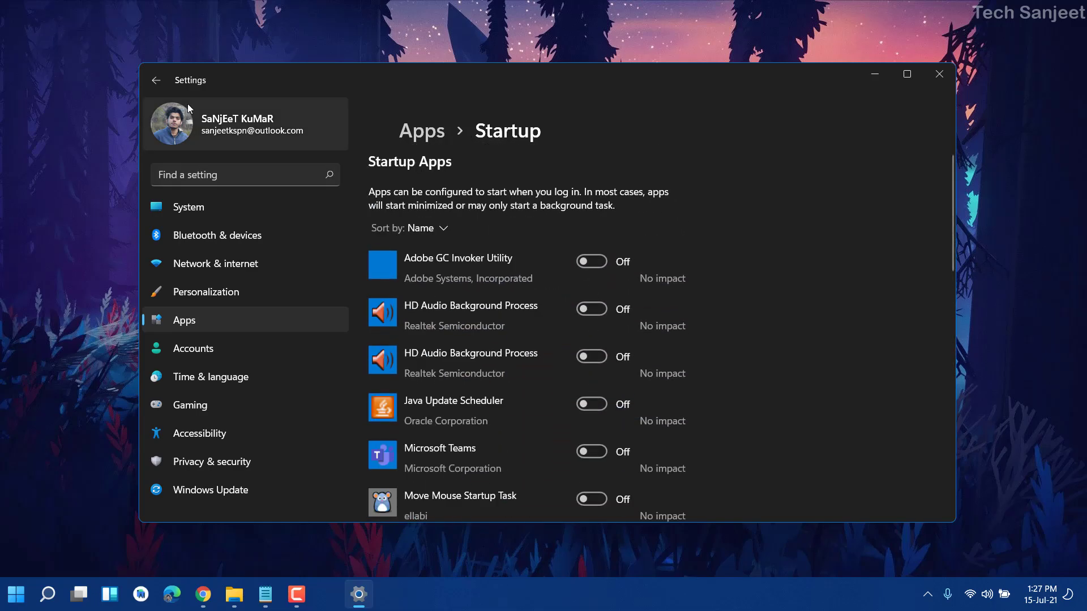
click(157, 80)
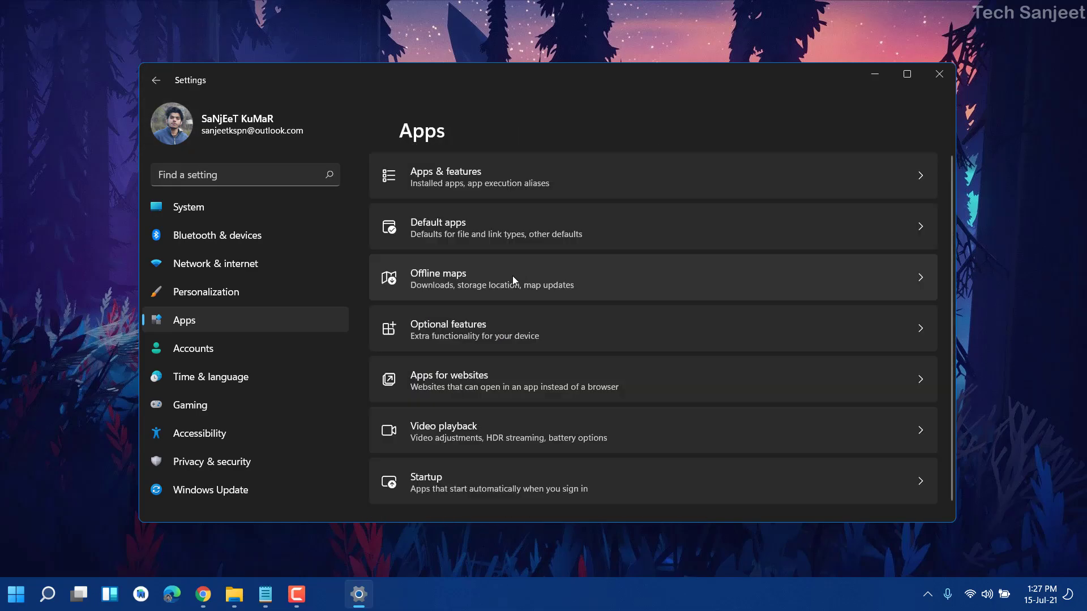
click(511, 276)
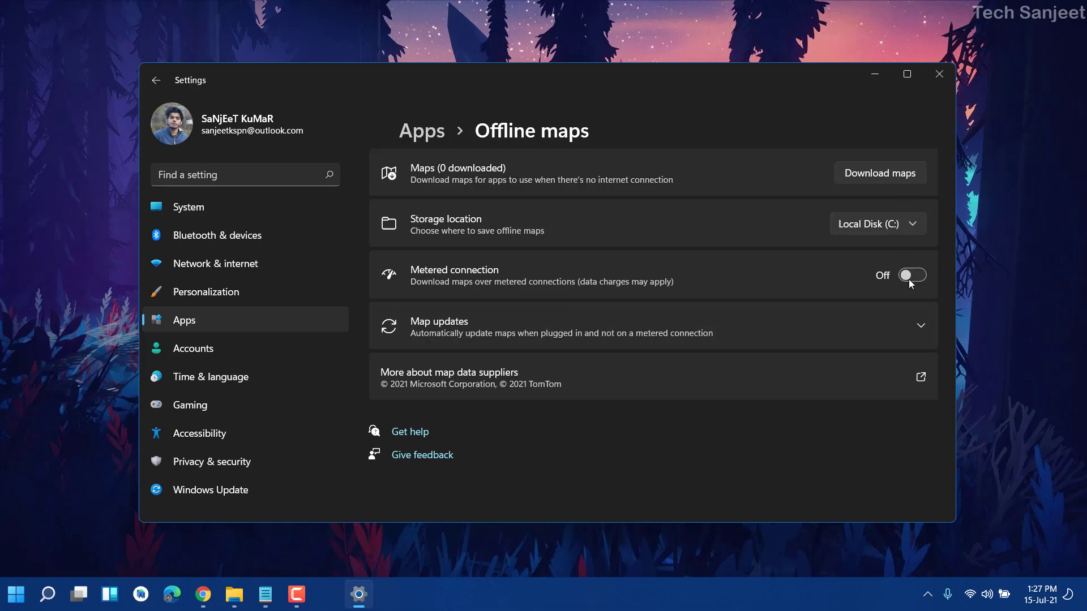
key(alt+Left)
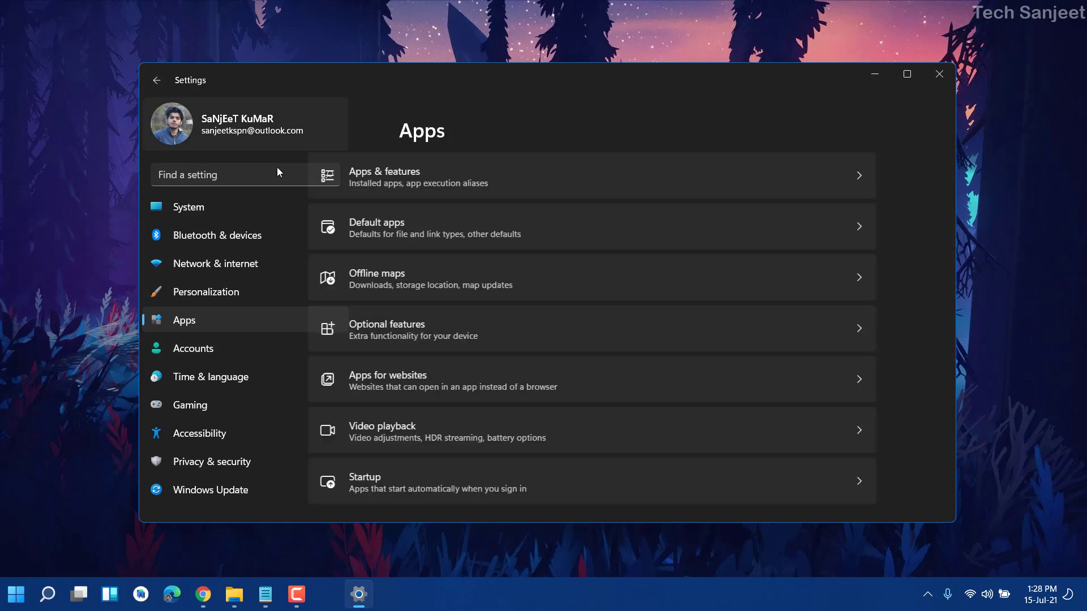
Turn off Find my device under Privacy & security.
click(260, 460)
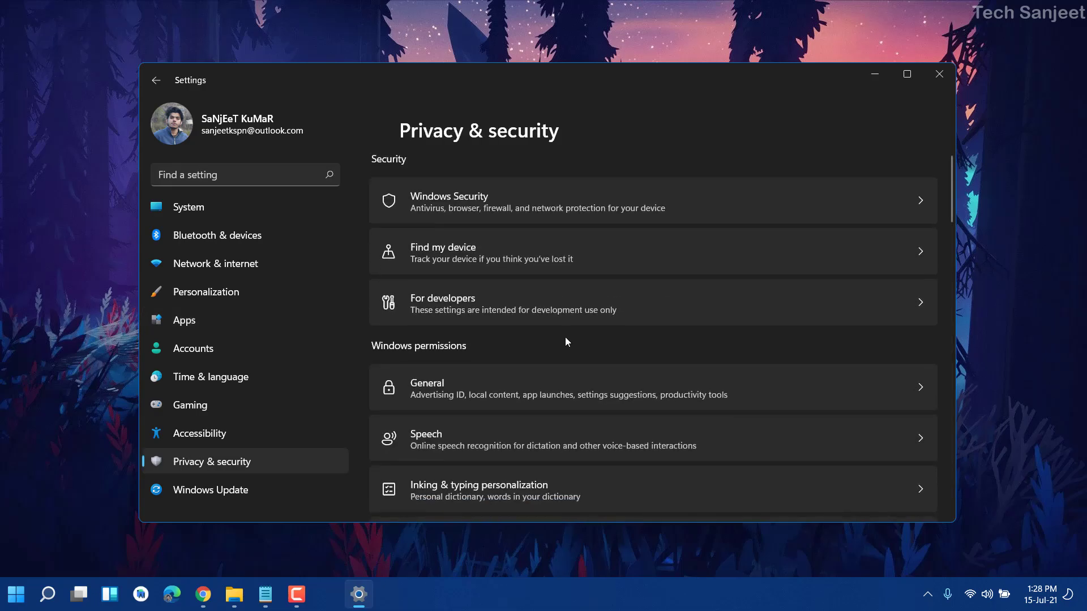
click(632, 246)
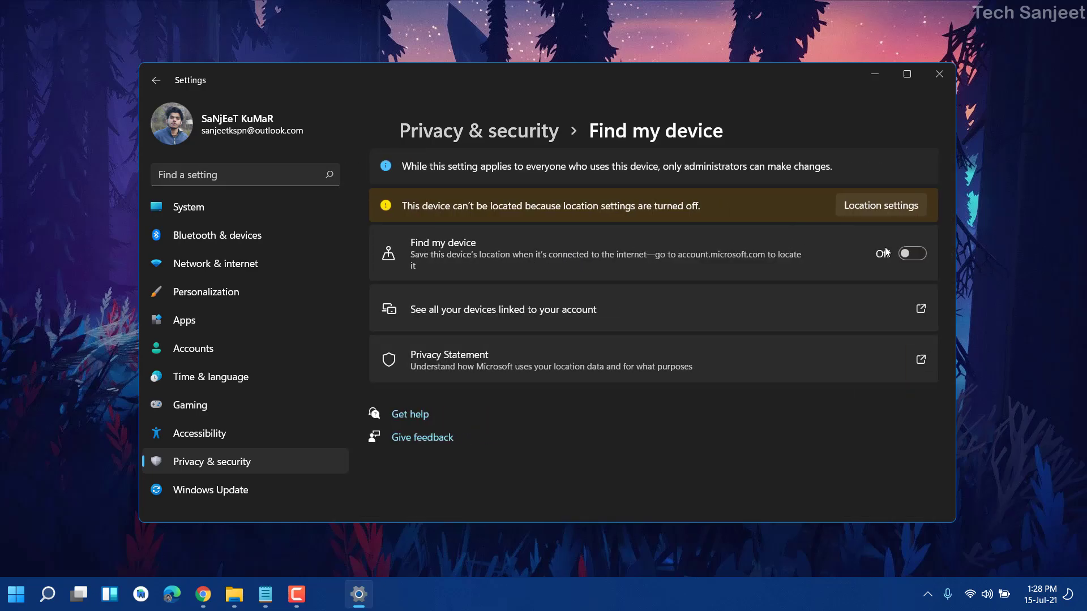
click(912, 254)
click(157, 80)
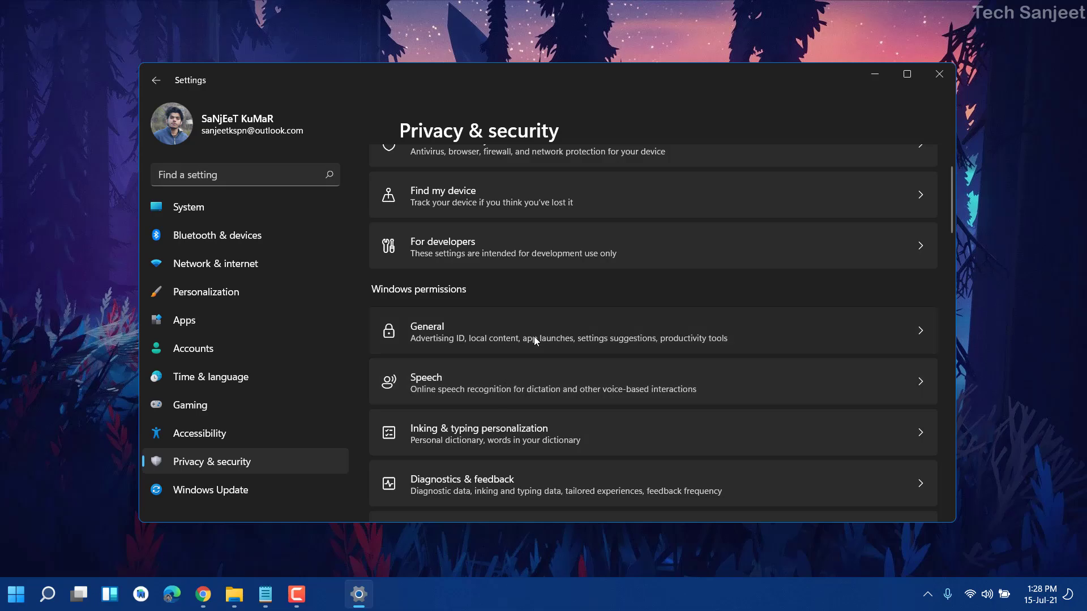
Switch off the General privacy options, including language-list access and suggested Settings content.
click(534, 336)
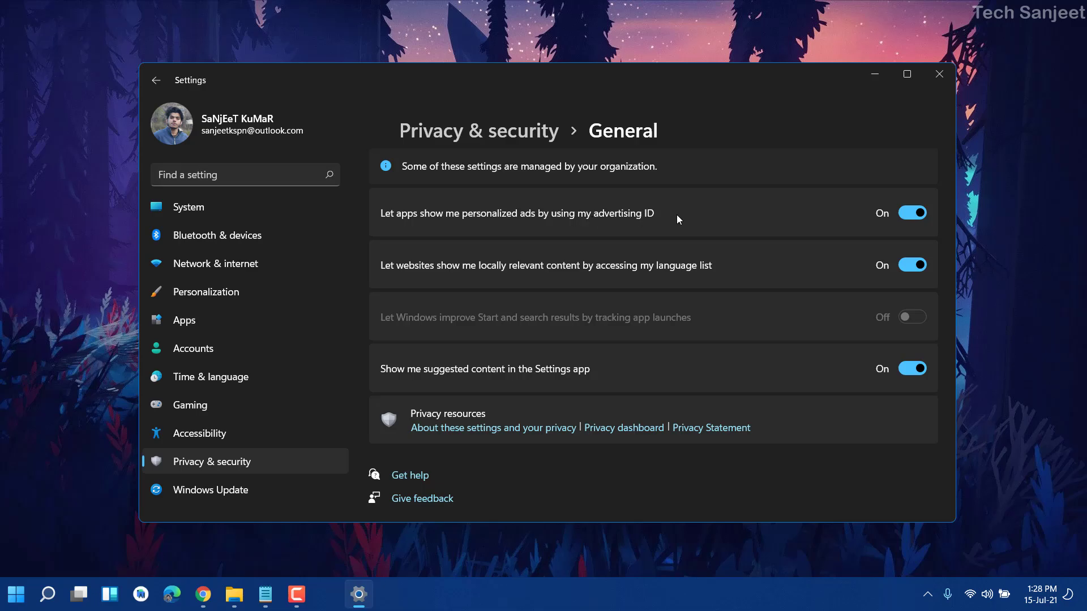
click(910, 267)
click(912, 369)
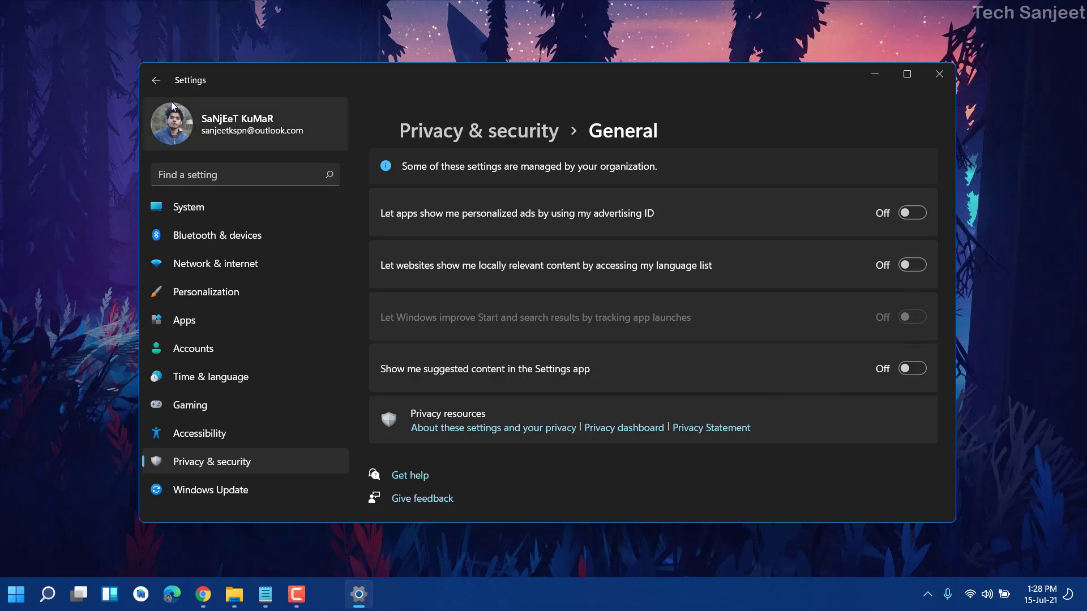
click(156, 85)
Clear the location history on the Location privacy page, then go back.
scroll(545, 348, down, 5)
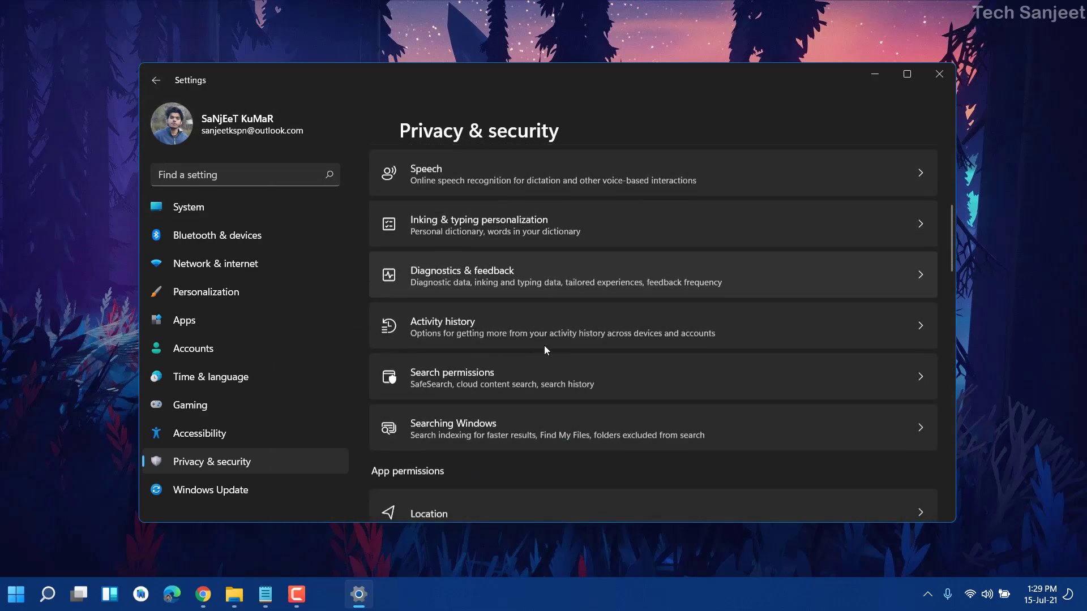
click(502, 335)
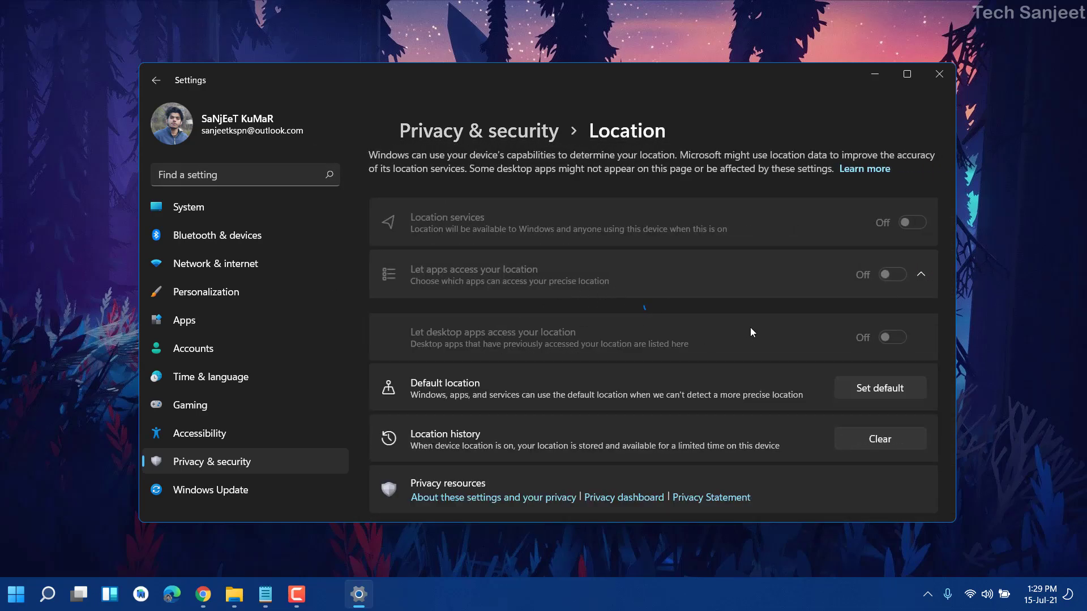
scroll(750, 329, down, 5)
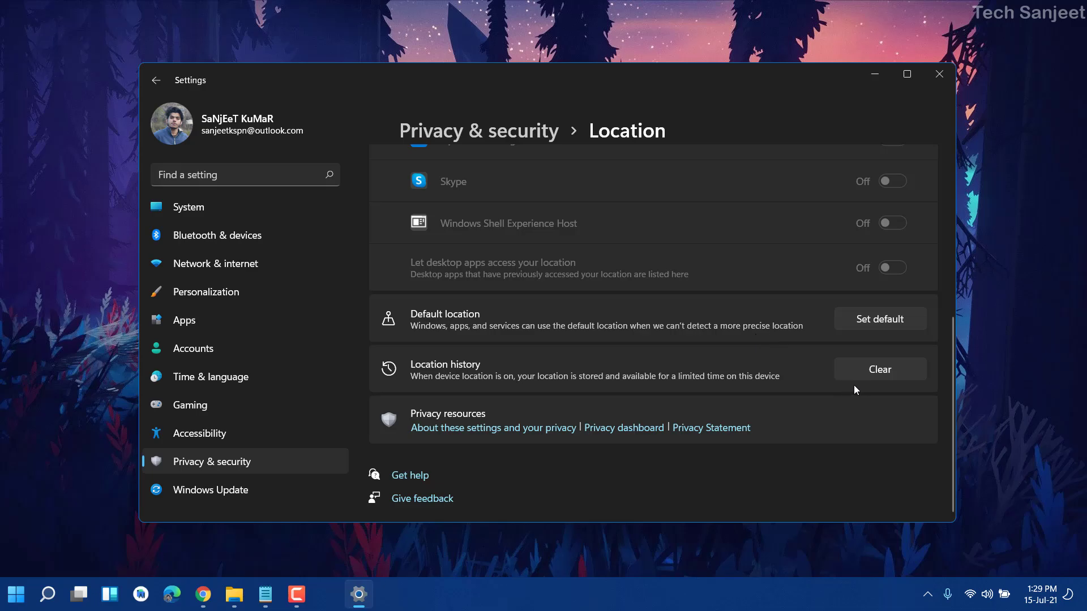
click(867, 373)
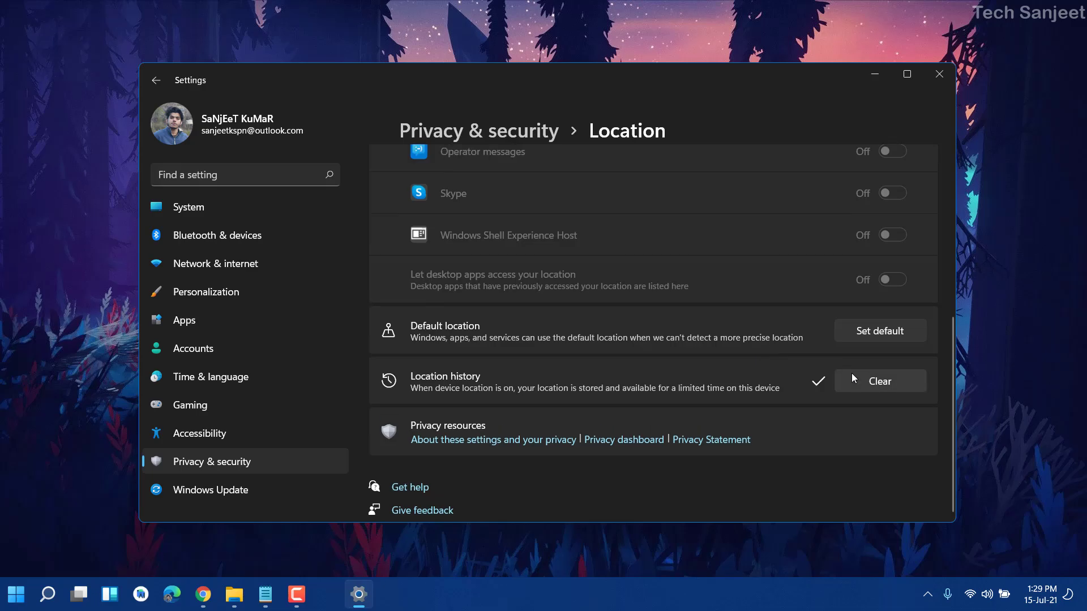
scroll(691, 321, up, 6)
key(alt+Left)
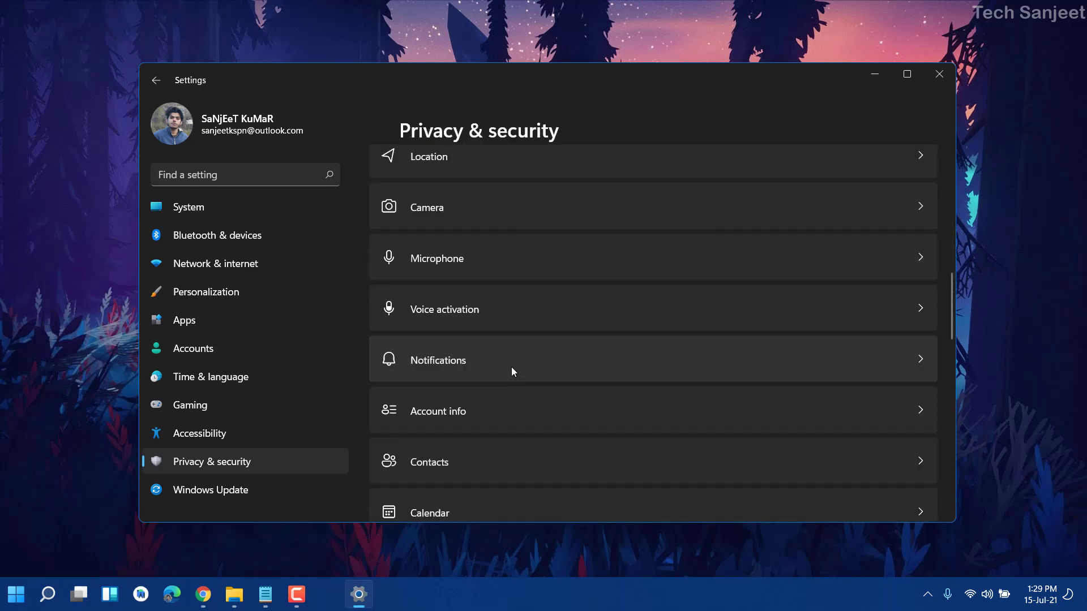
Check the Notifications page, then leave apps' access to account info off.
click(511, 367)
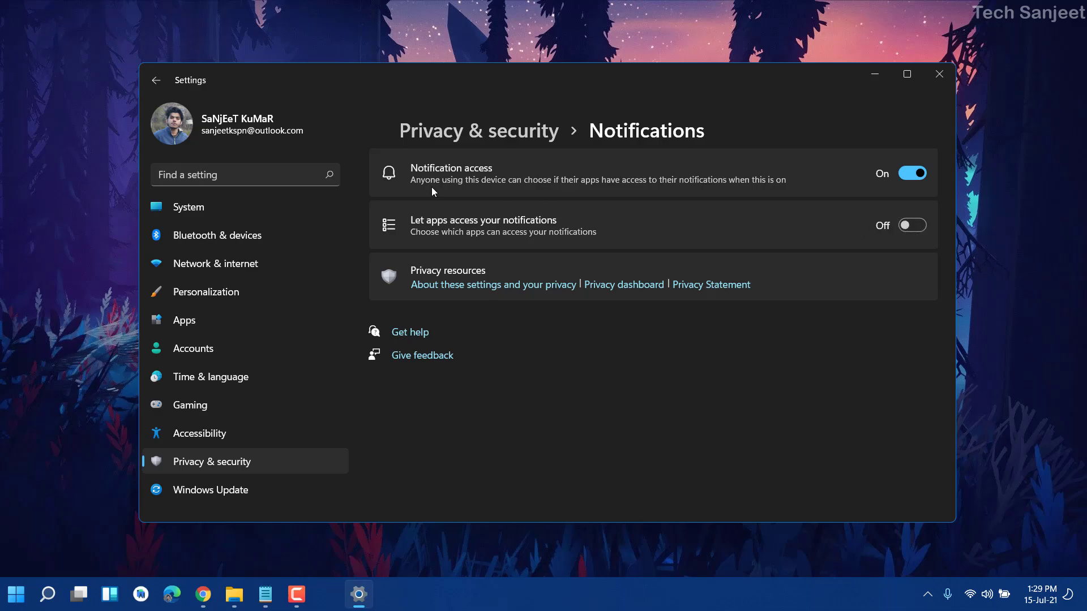
key(alt+Left)
click(530, 254)
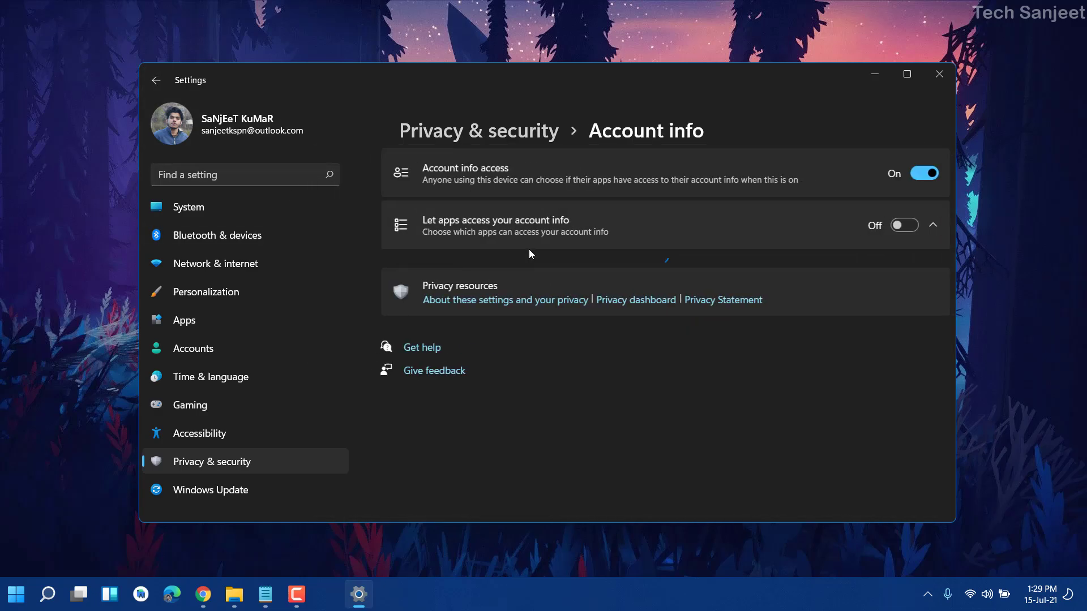
click(893, 226)
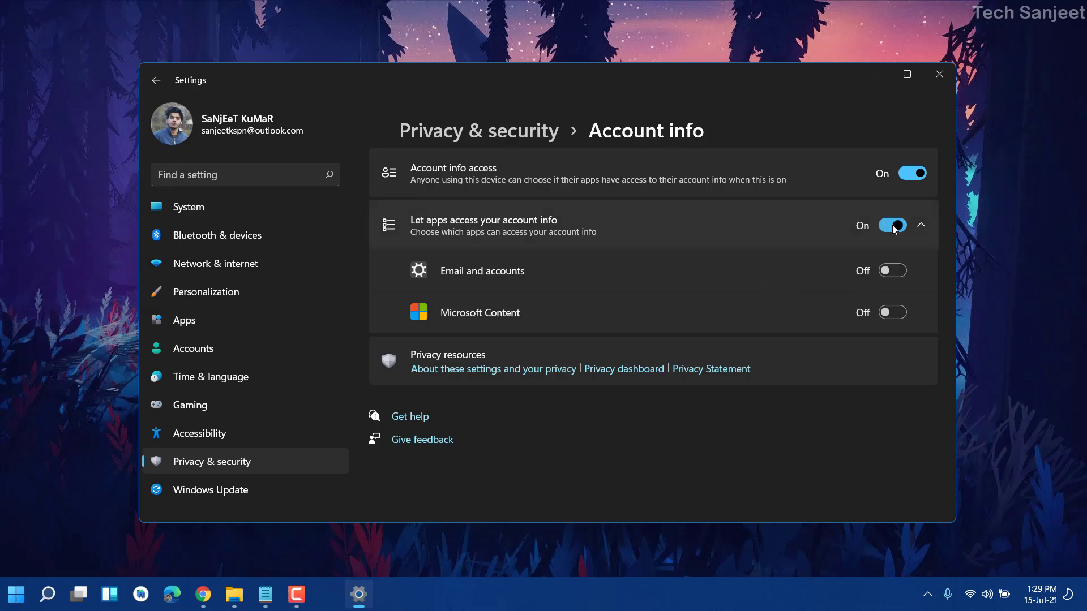
click(895, 229)
key(alt+Left)
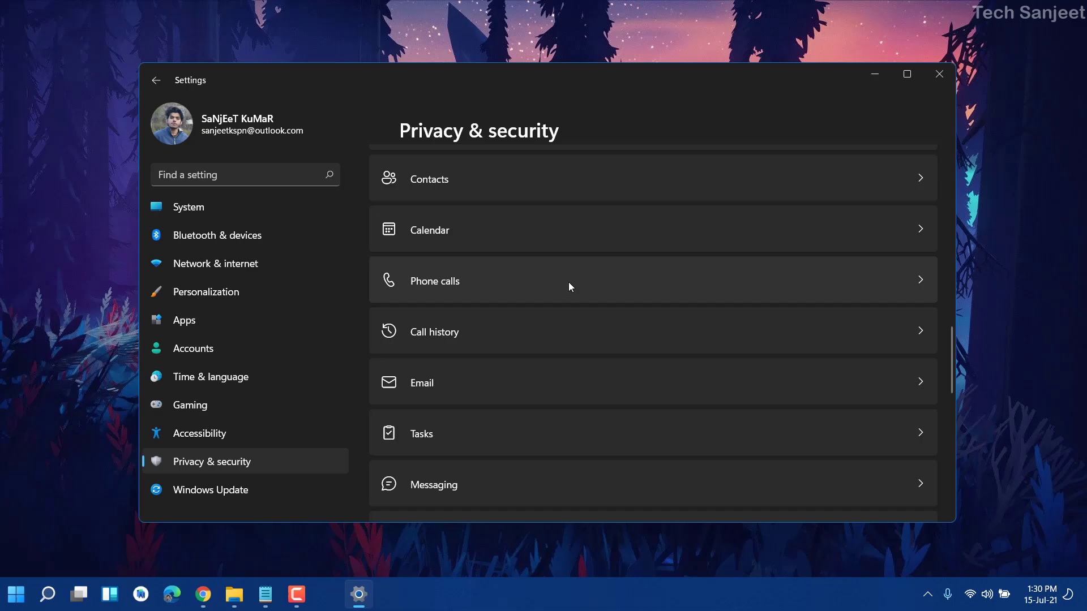
Turn phone call access off and confirm Contacts and Calendar access are off.
click(567, 282)
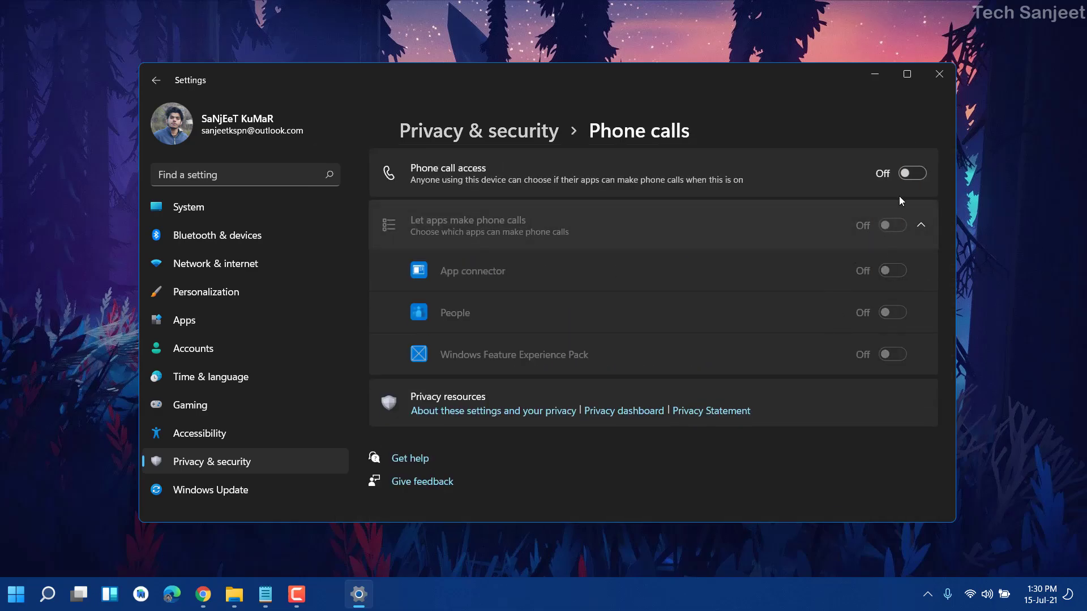
click(903, 177)
click(910, 176)
click(155, 80)
scroll(520, 408, down, 10)
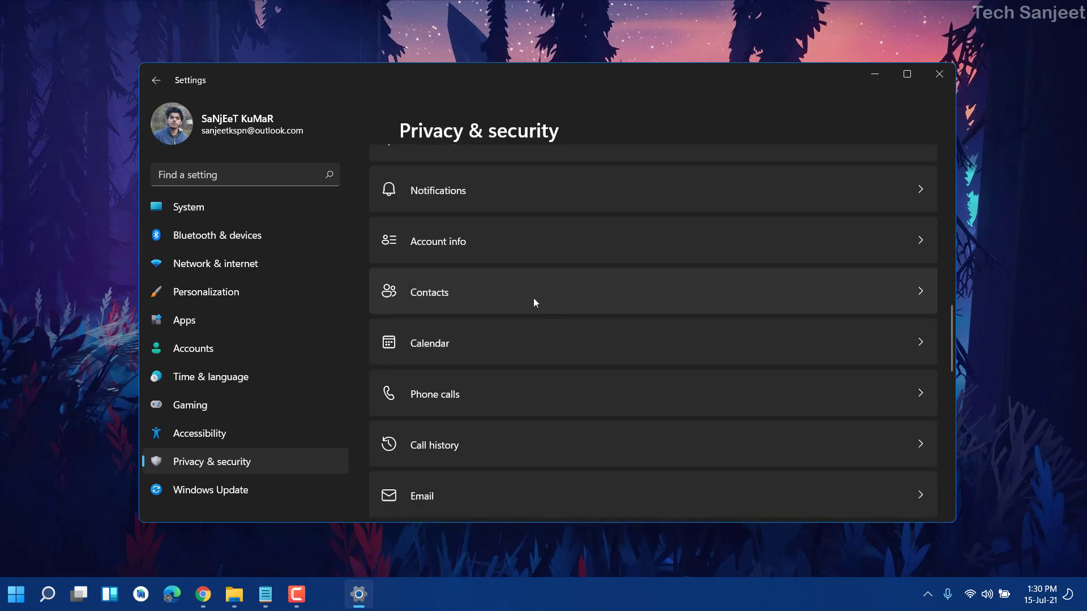
click(533, 295)
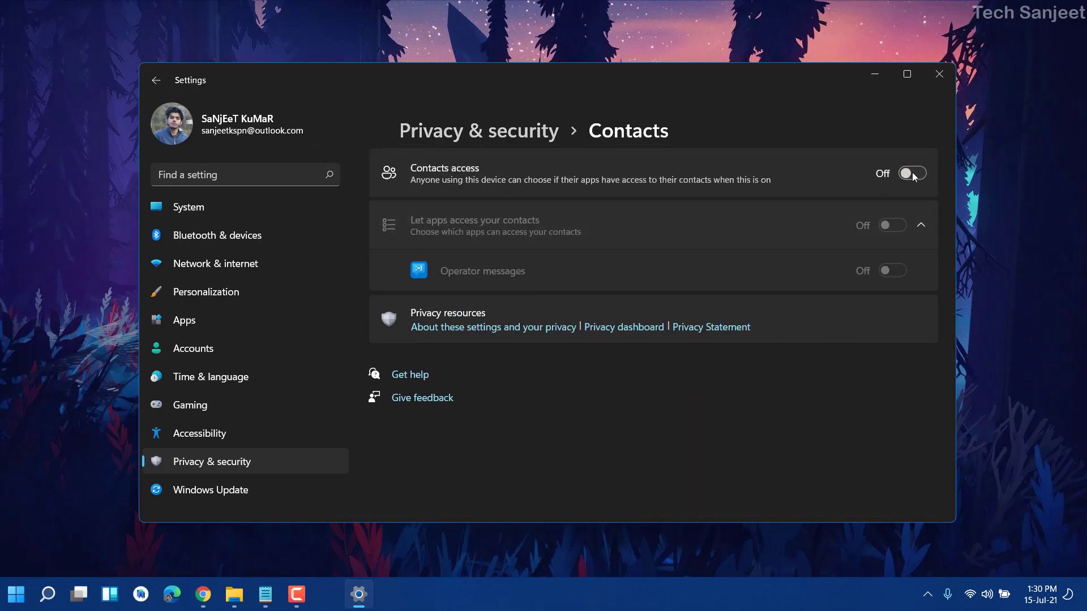
click(156, 79)
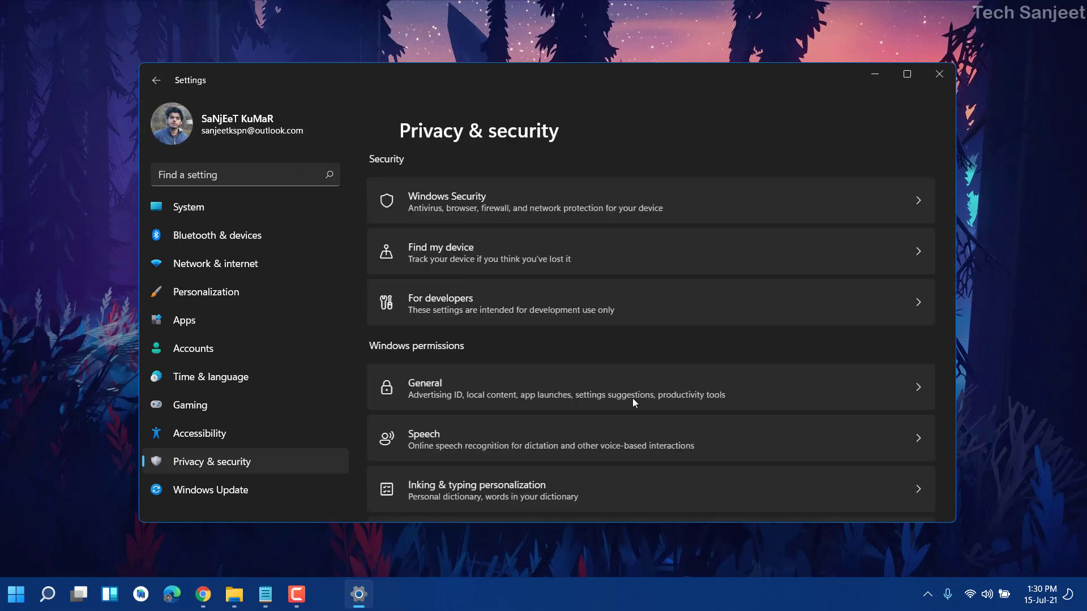
scroll(632, 399, down, 10)
click(541, 349)
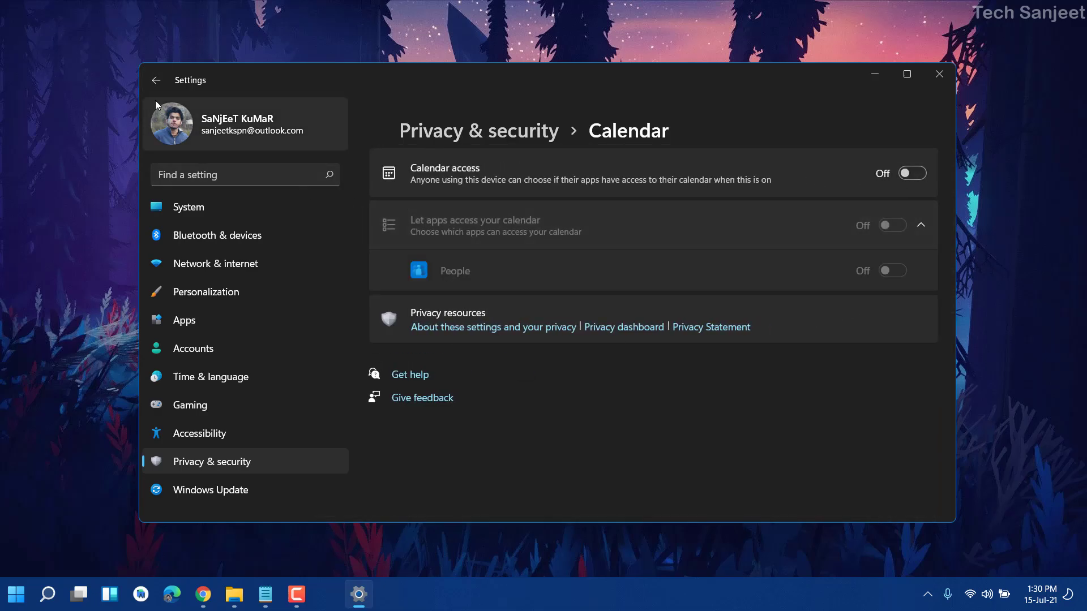
click(156, 80)
Confirm Email and Messaging access are off, ending on the Radios permission page.
scroll(580, 416, down, 6)
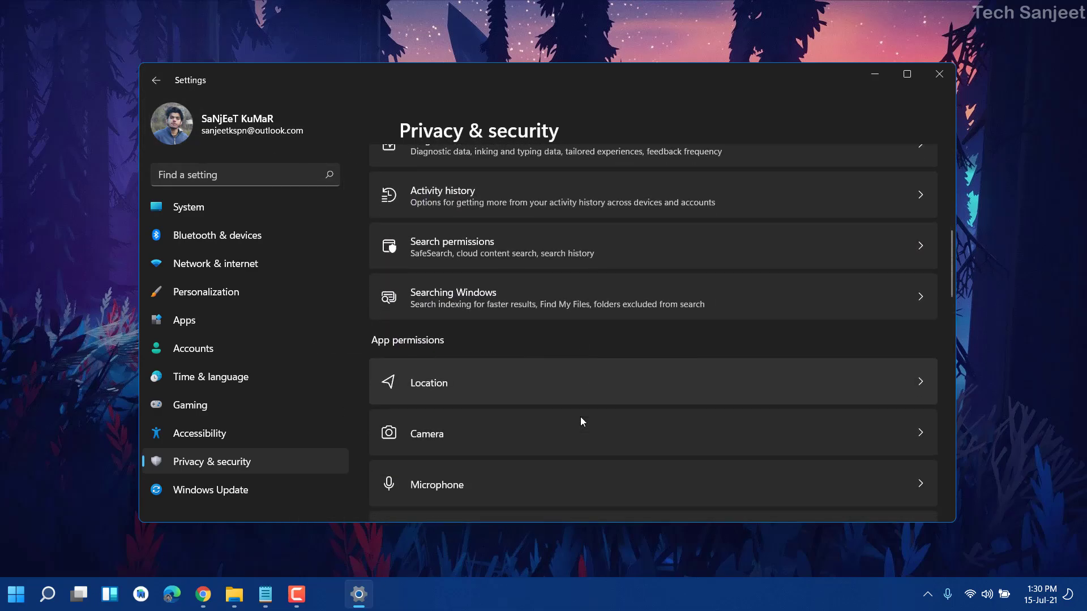
scroll(580, 416, down, 8)
click(620, 321)
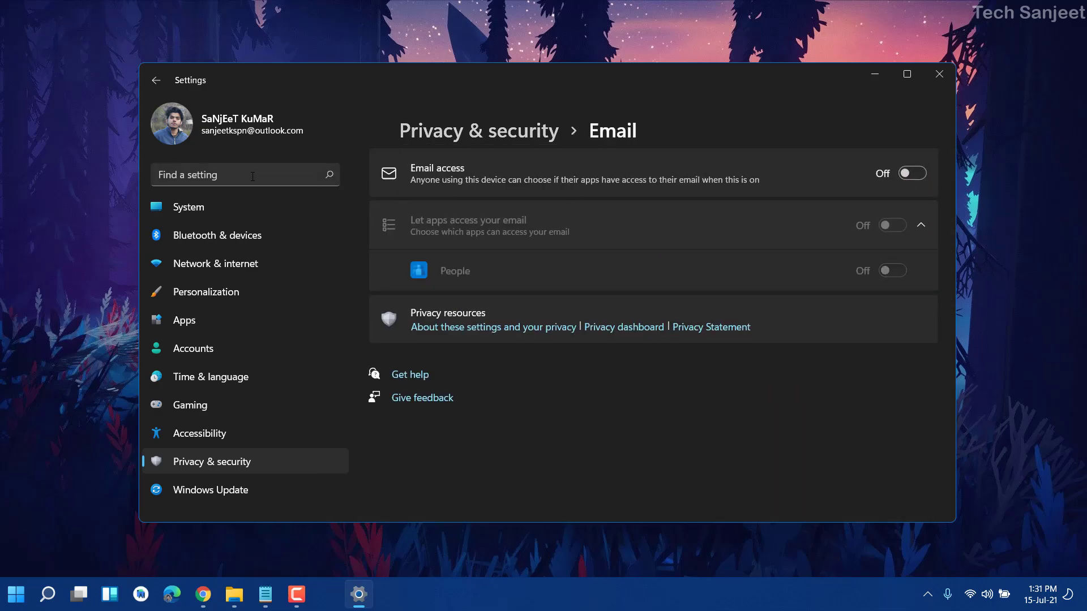
click(156, 80)
click(508, 267)
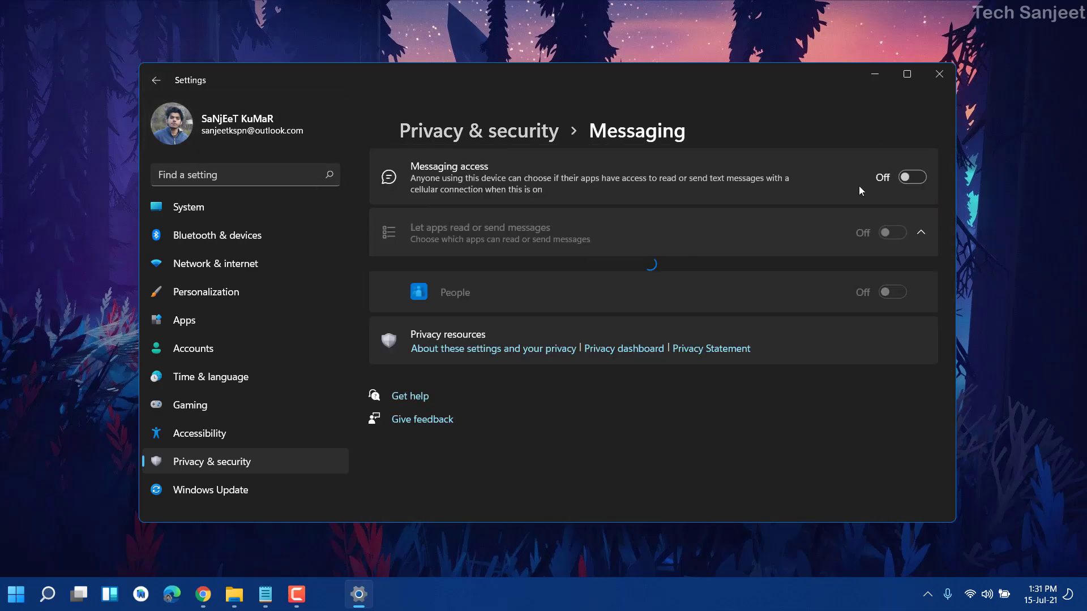
click(156, 80)
click(510, 311)
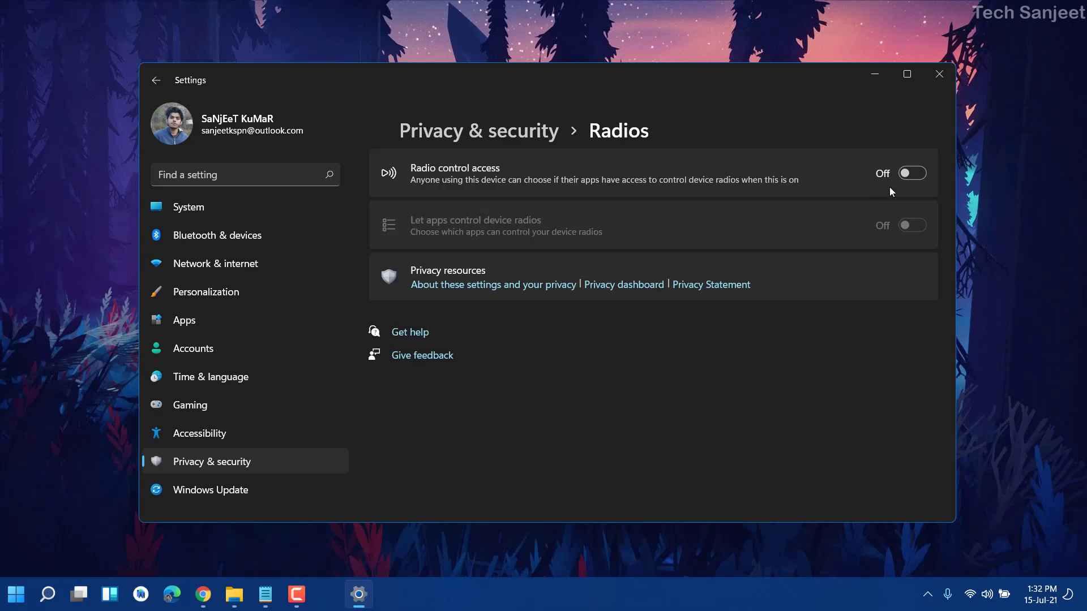
Look over the Automatic file downloads page without changes, then go to System.
click(156, 80)
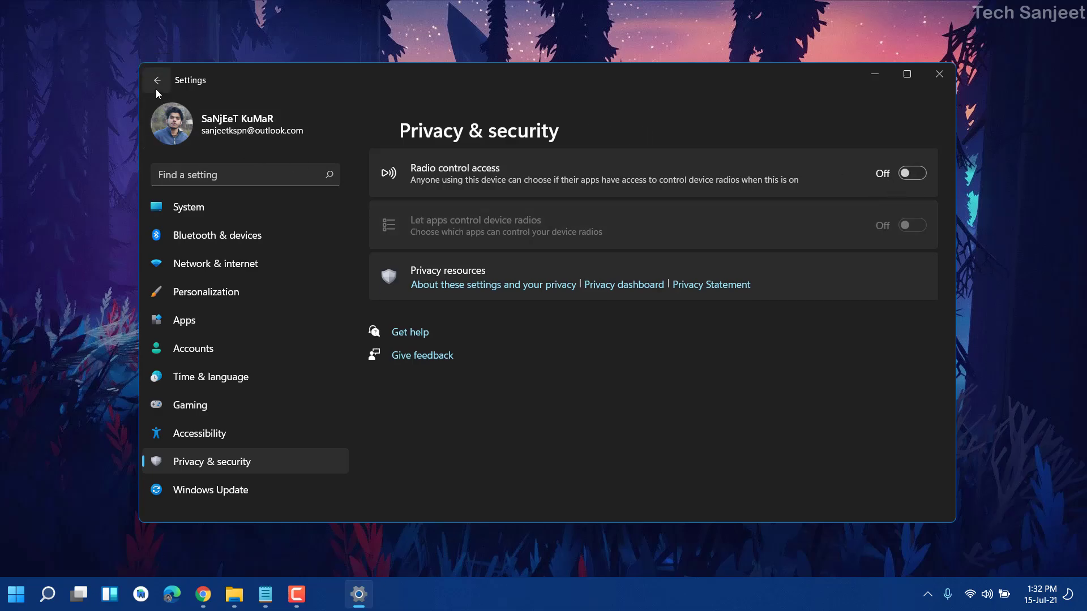
scroll(487, 385, down, 10)
click(498, 352)
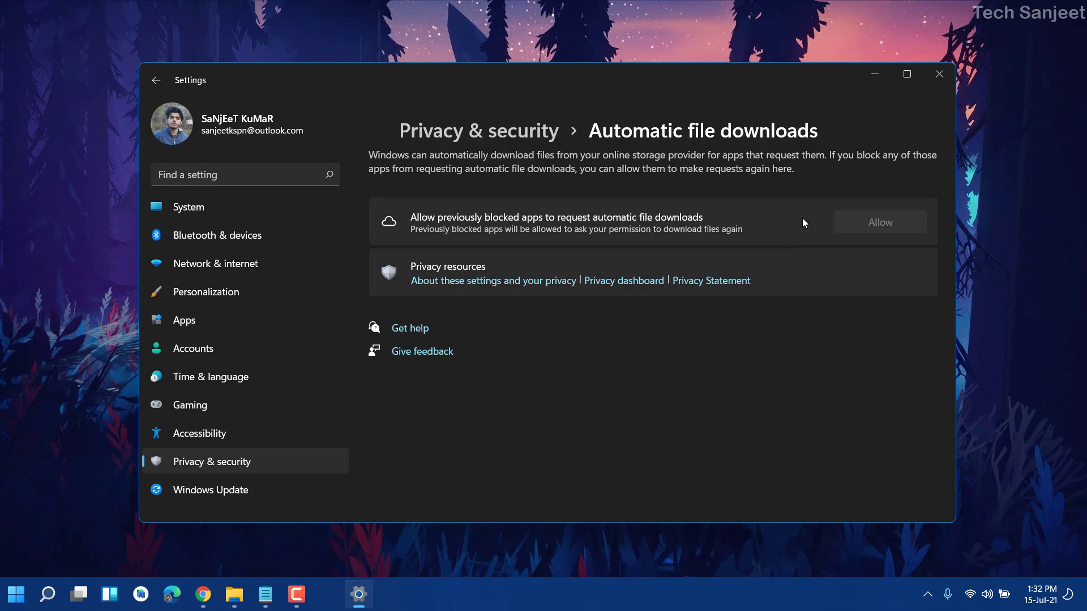
key(alt+Left)
click(264, 216)
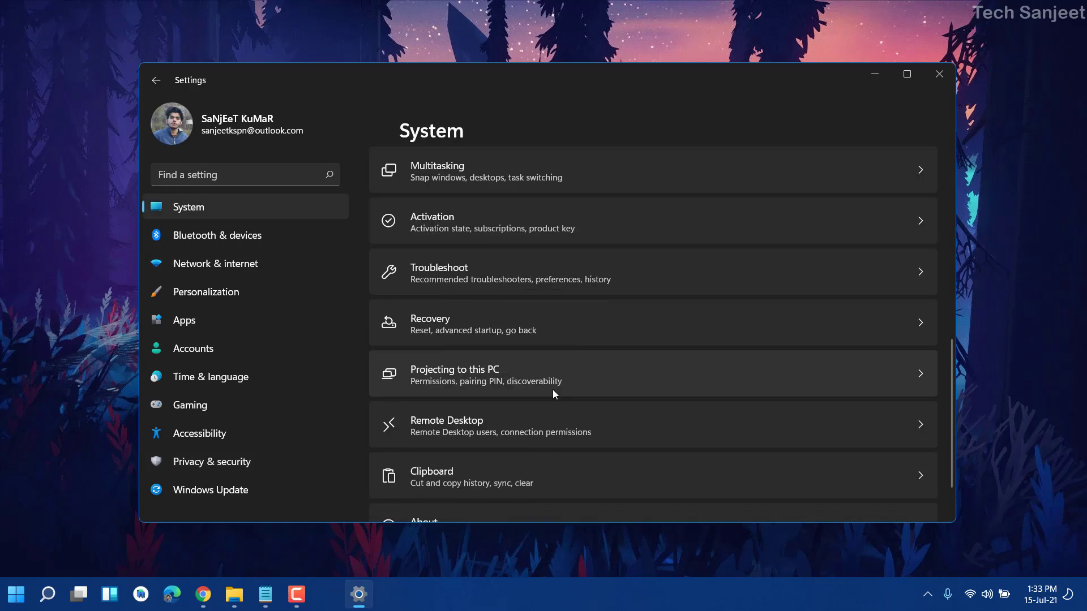
Switch Storage Sense on from the System › Storage page.
scroll(482, 376, down, 2)
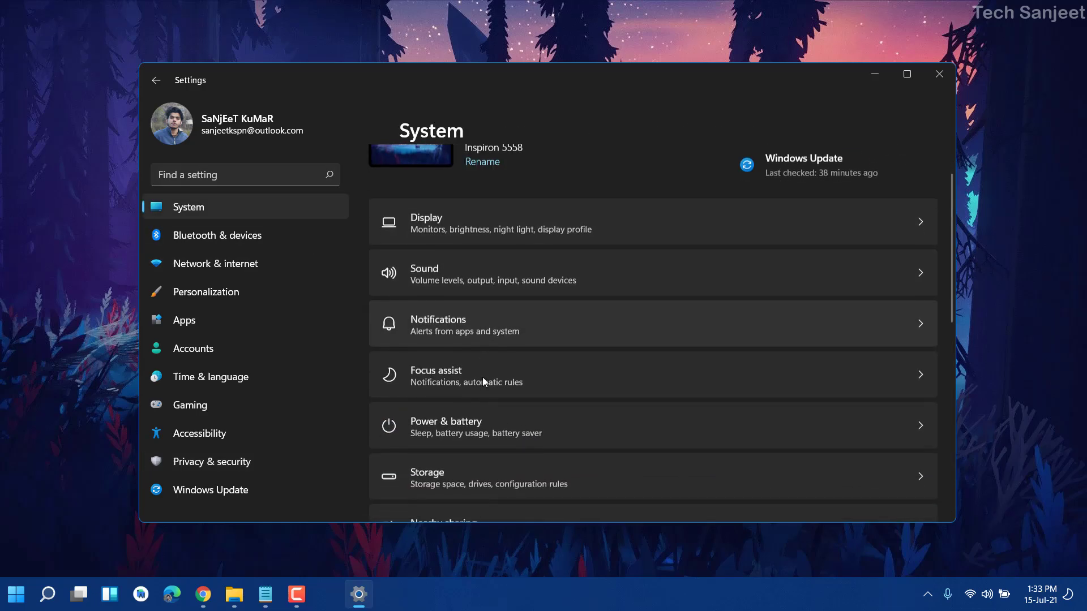
click(483, 471)
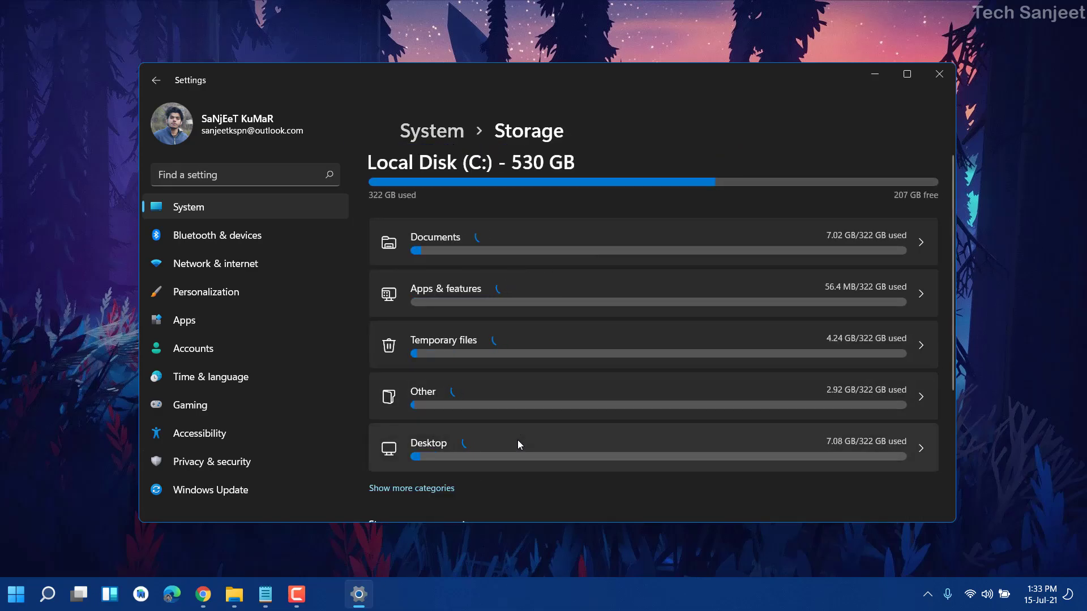
scroll(634, 384, down, 3)
click(890, 369)
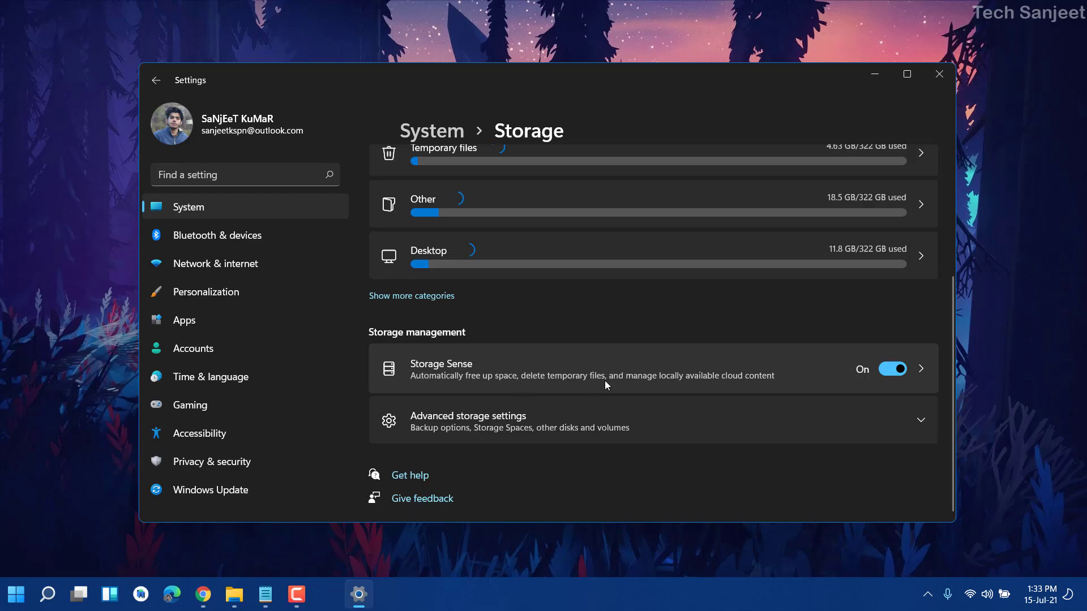
scroll(452, 357, up, 3)
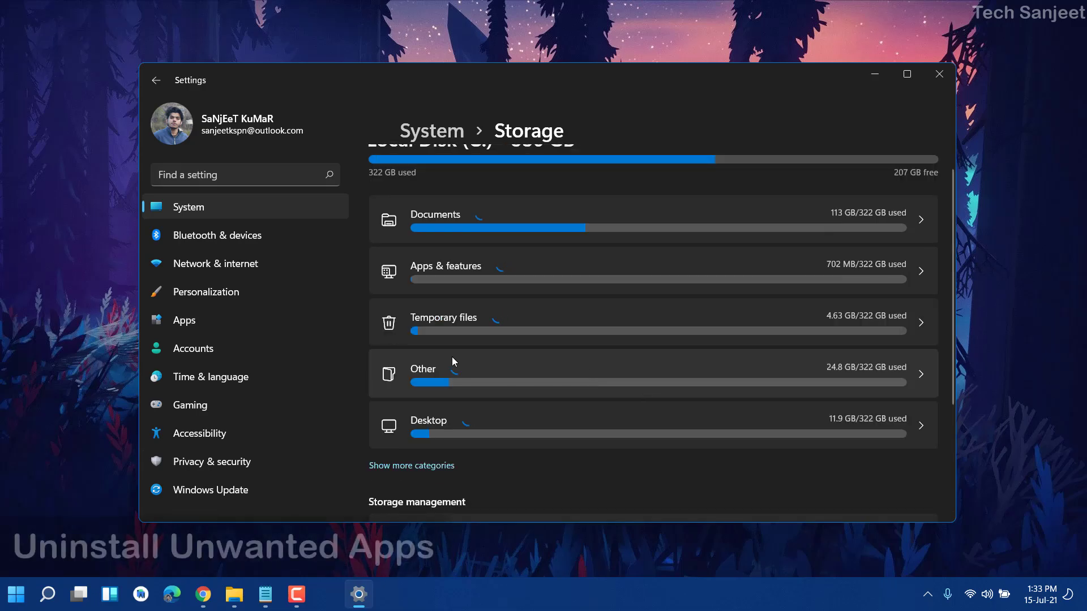
Open the installed apps list and sort it by size.
click(298, 320)
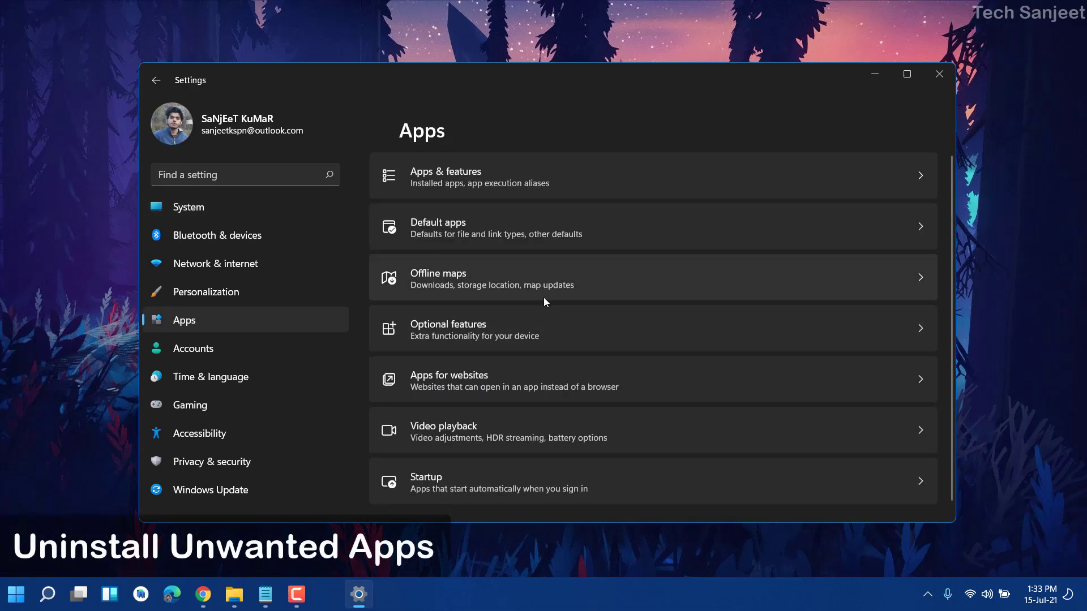
click(549, 180)
scroll(800, 386, down, 2)
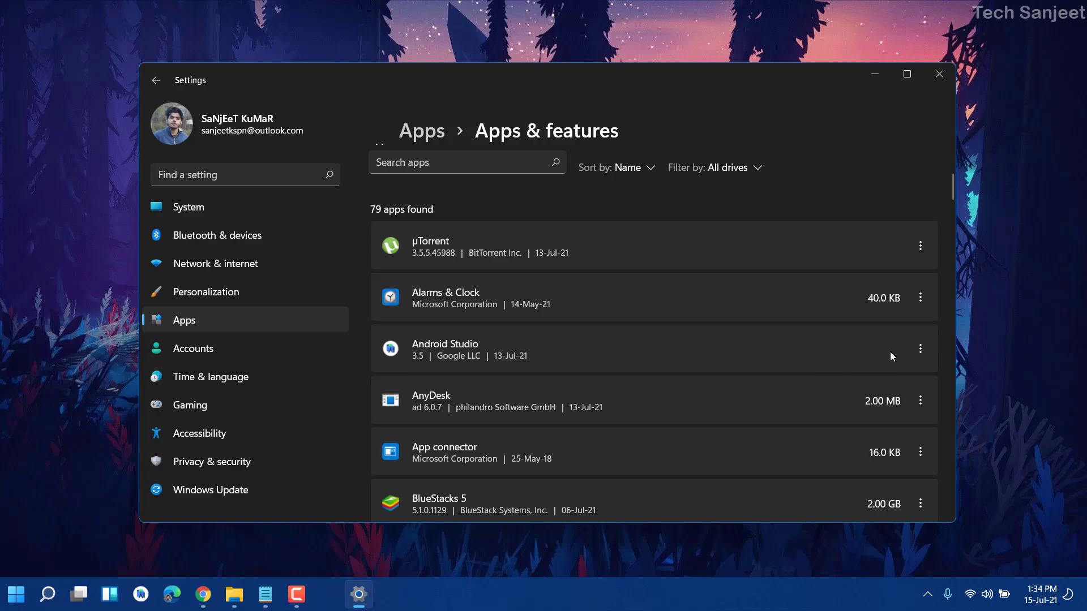
click(920, 298)
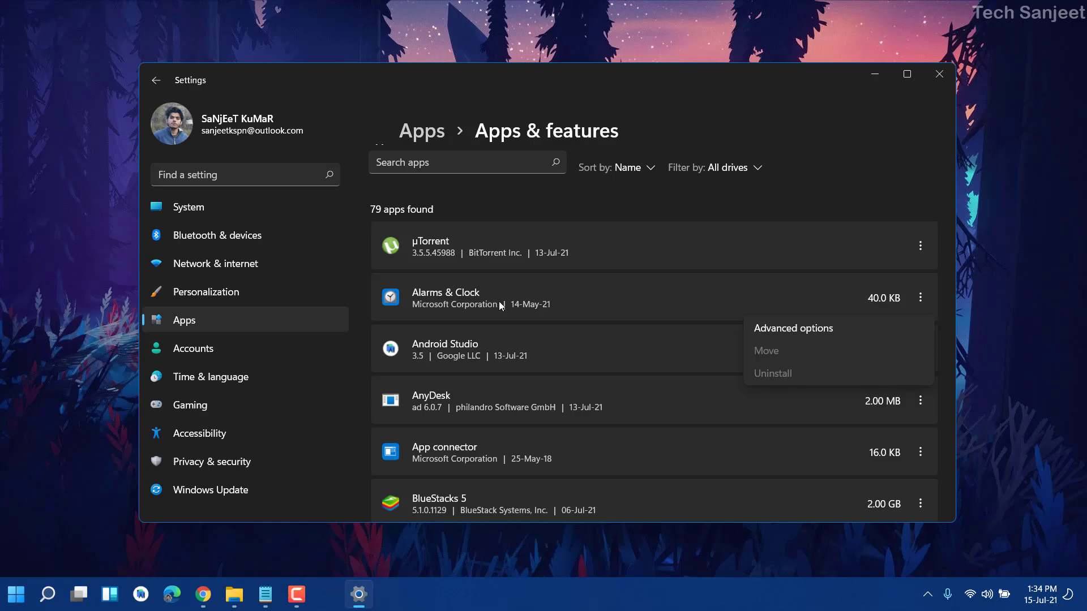
click(857, 310)
click(647, 169)
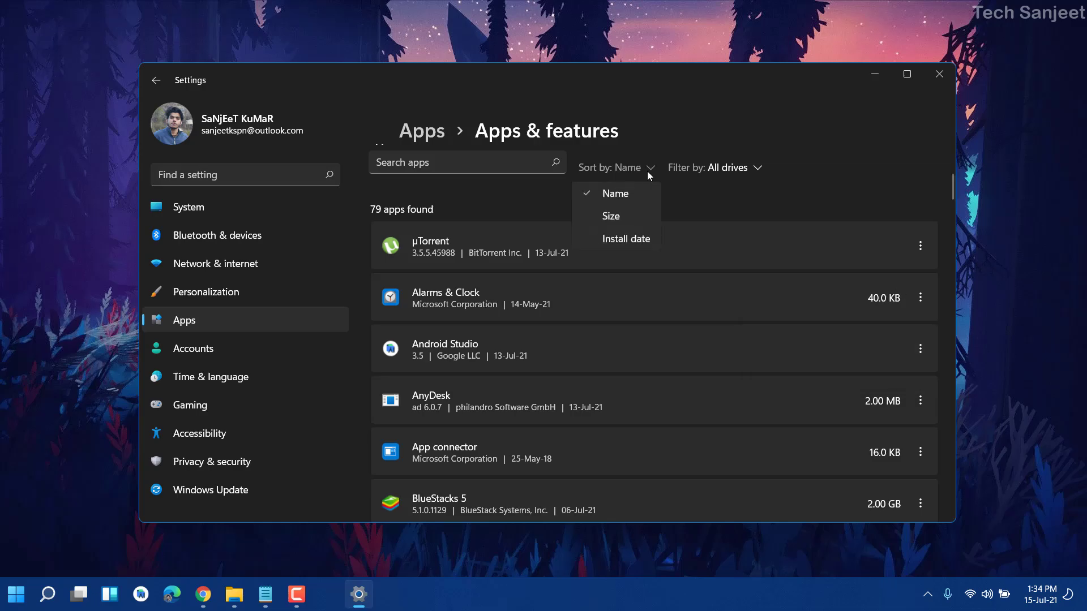
click(637, 218)
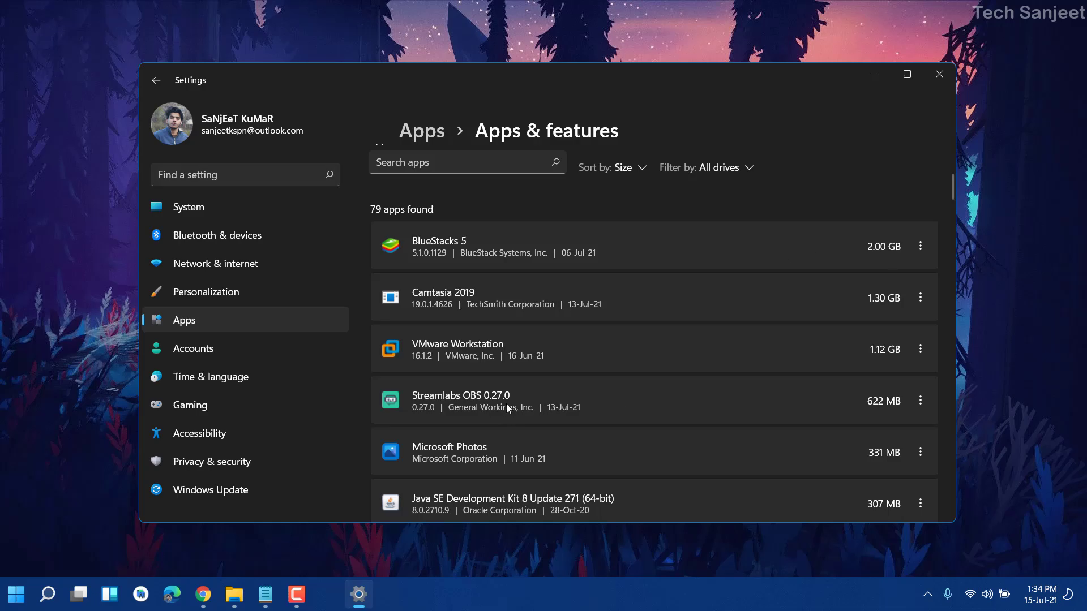
Uninstall Streamlabs OBS 0.27.0 and finish its uninstaller.
click(920, 400)
click(797, 451)
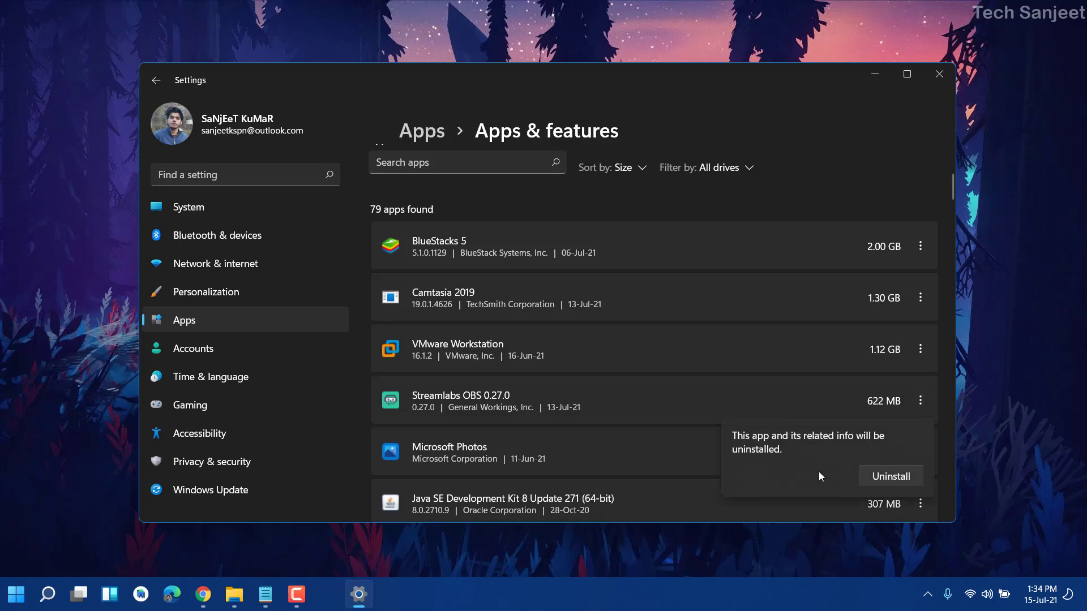
click(877, 475)
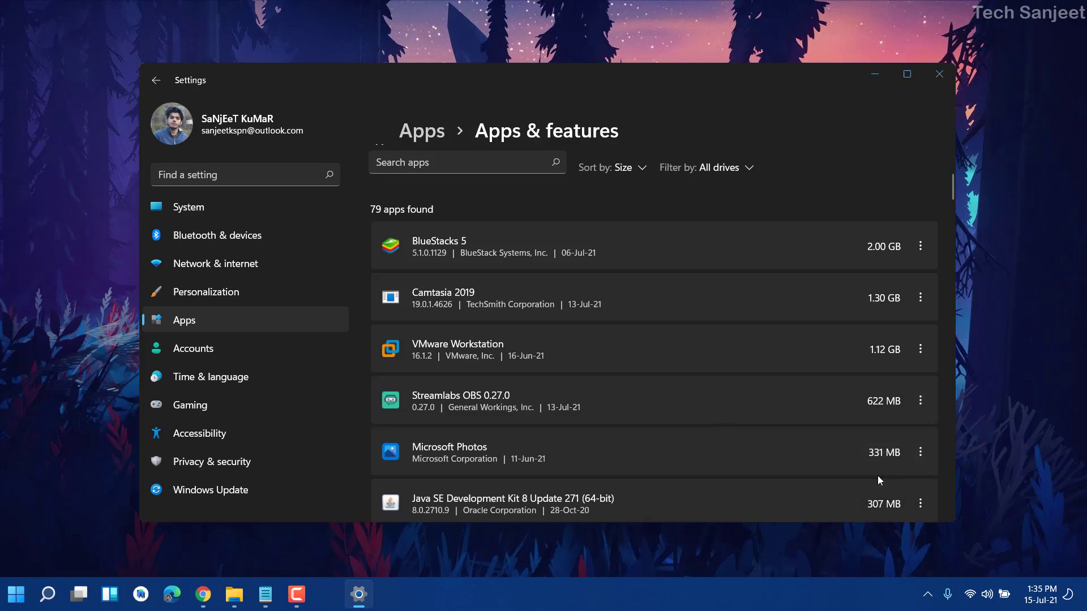
click(620, 407)
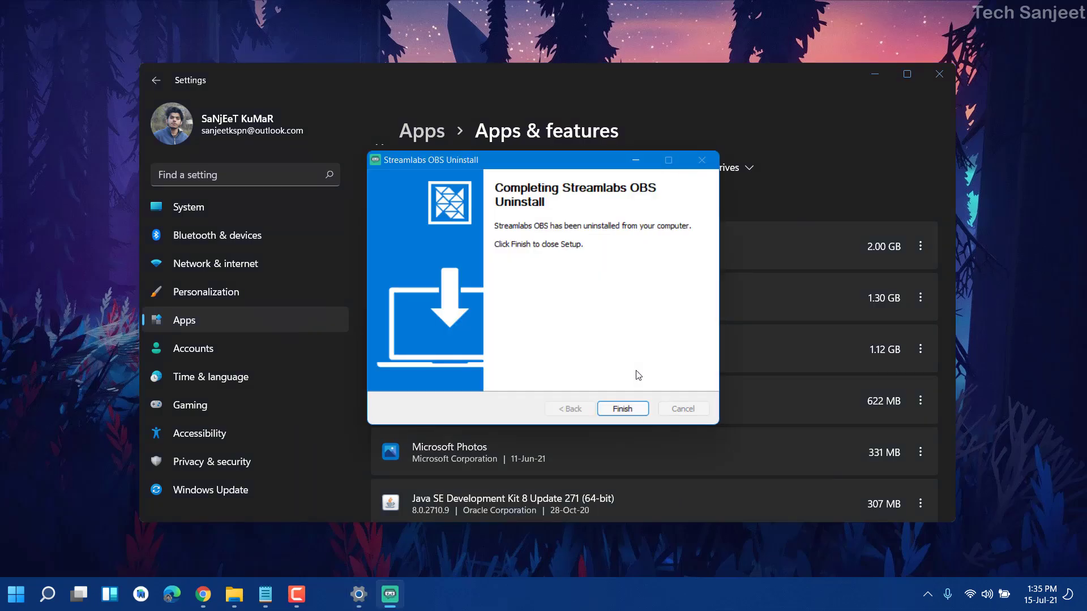
click(622, 408)
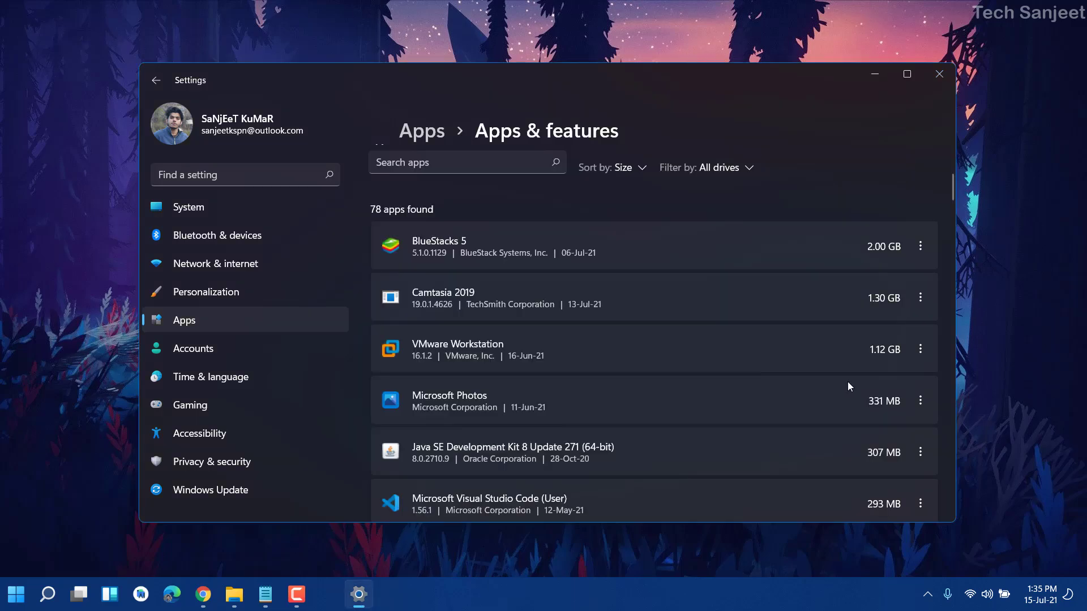
Uninstall Microsoft OneDrive from the apps list.
scroll(847, 381, down, 5)
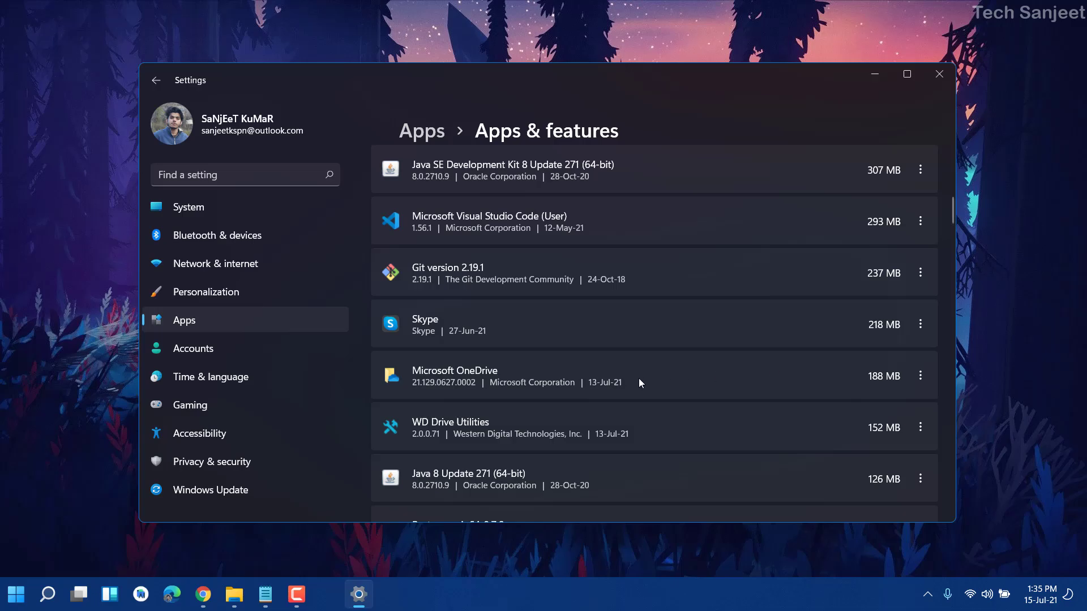
click(919, 376)
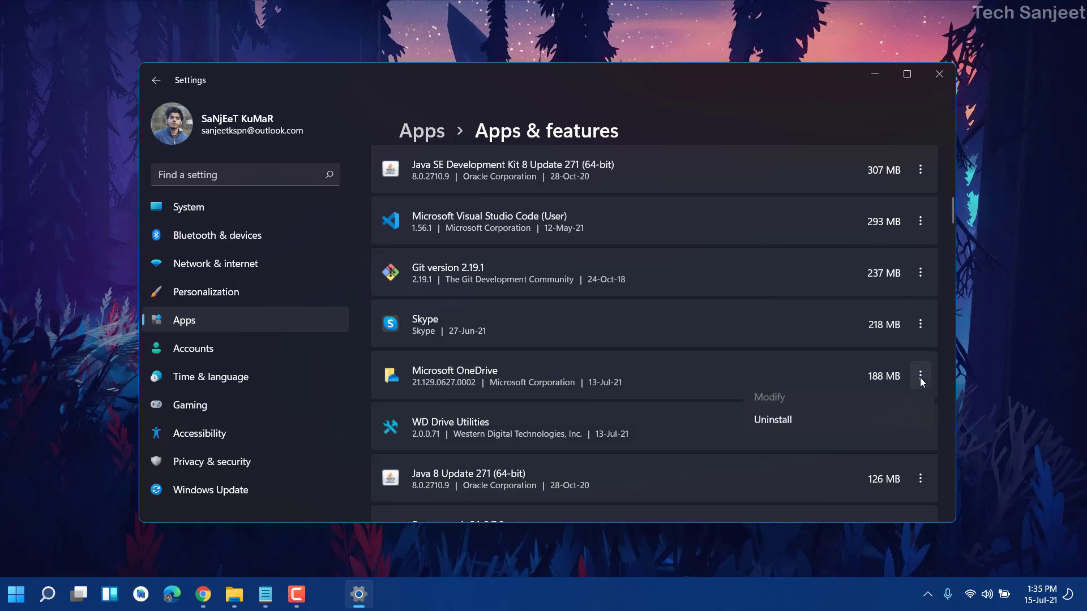
click(831, 433)
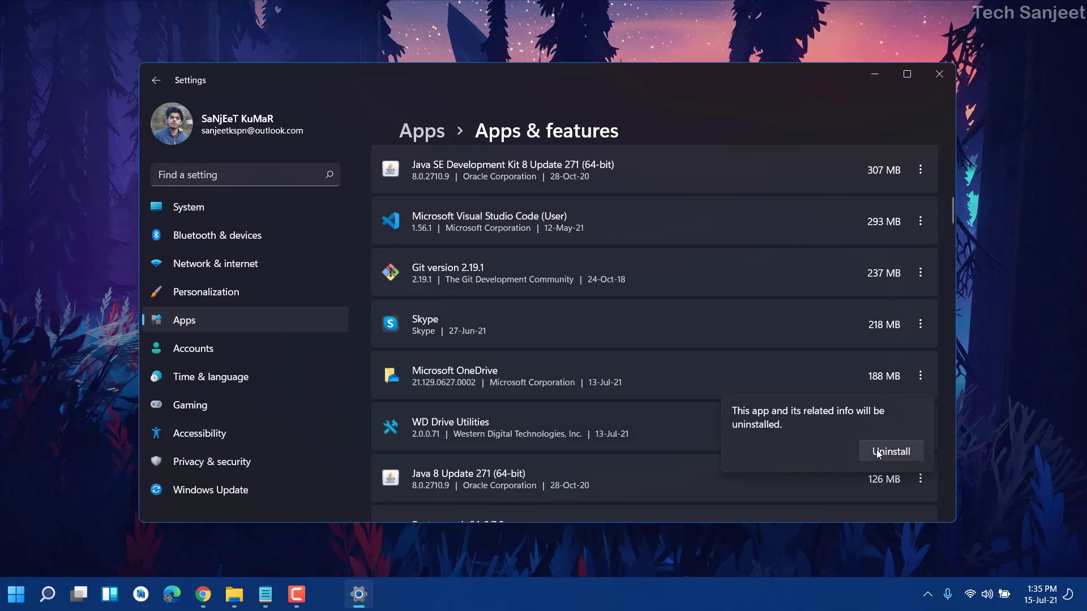
click(877, 452)
Scroll through the updated app list and close Settings.
scroll(701, 396, down, 15)
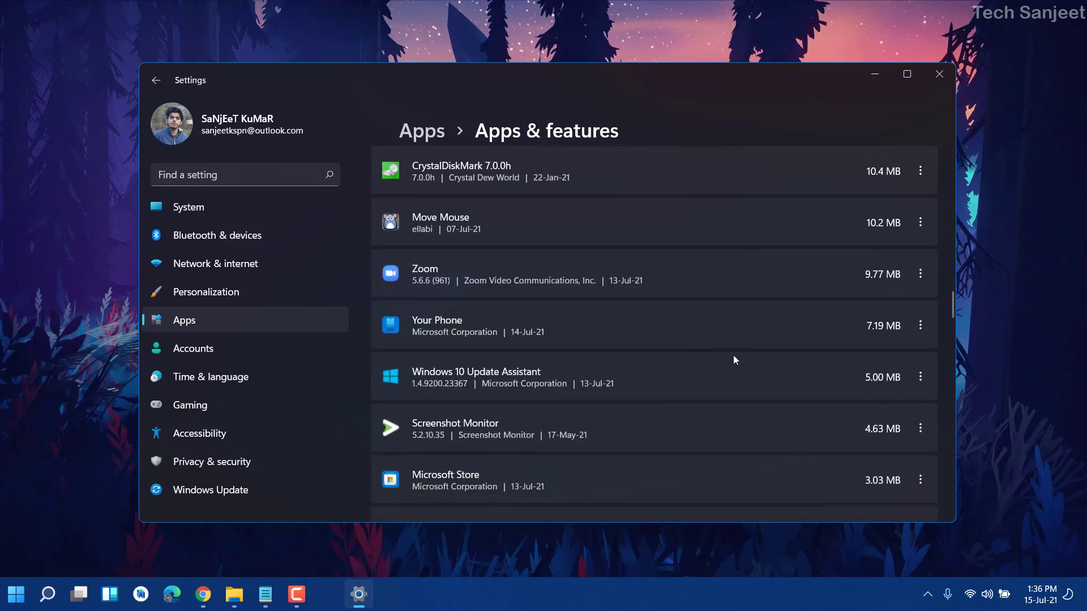
scroll(718, 356, down, 4)
scroll(719, 357, up, 2)
scroll(718, 356, down, 6)
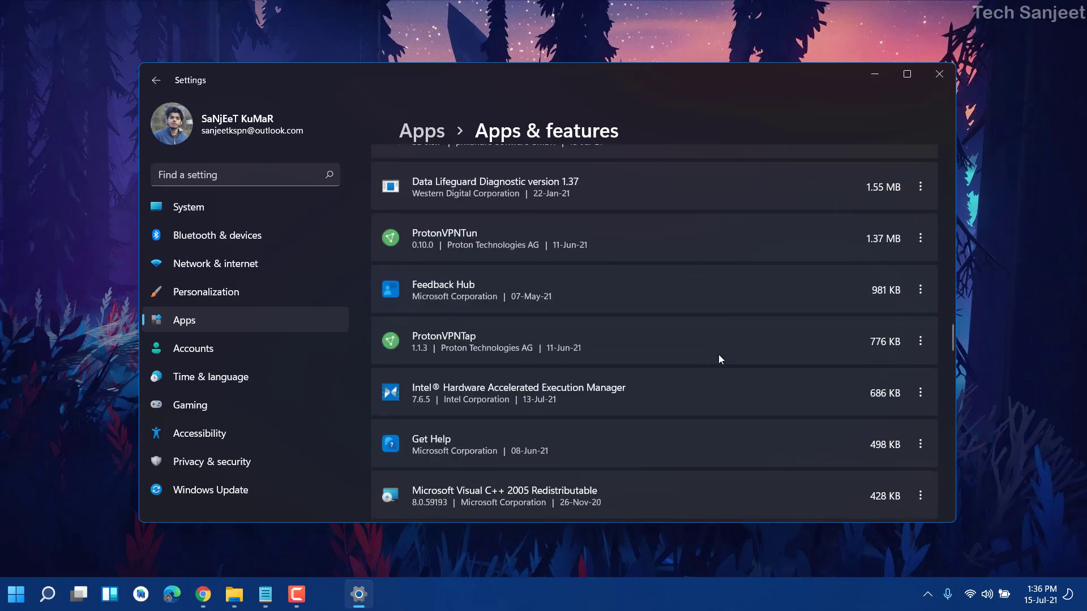
scroll(719, 359, down, 3)
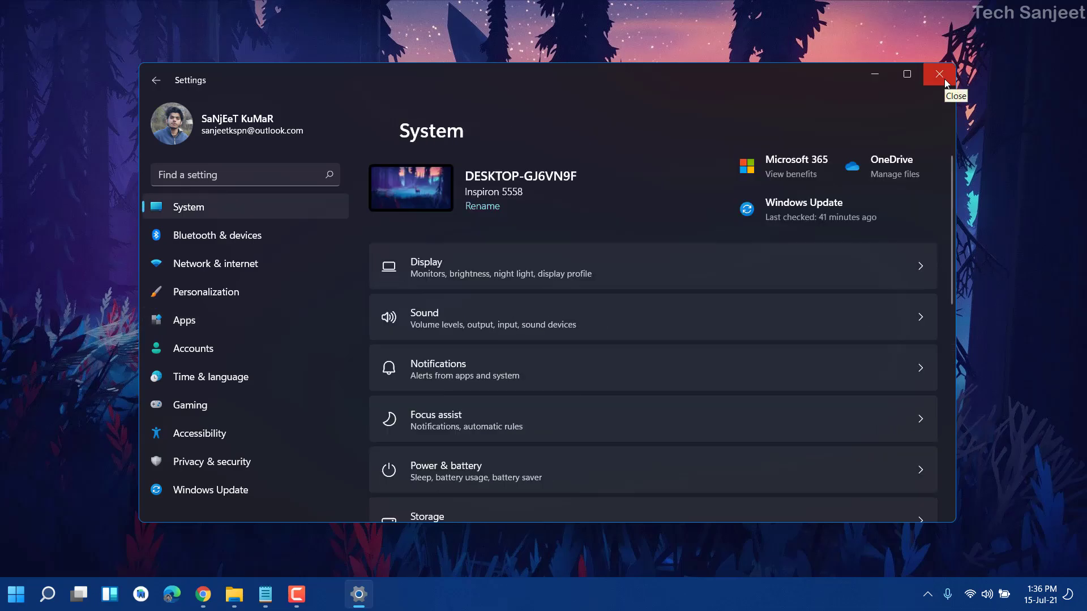
click(939, 74)
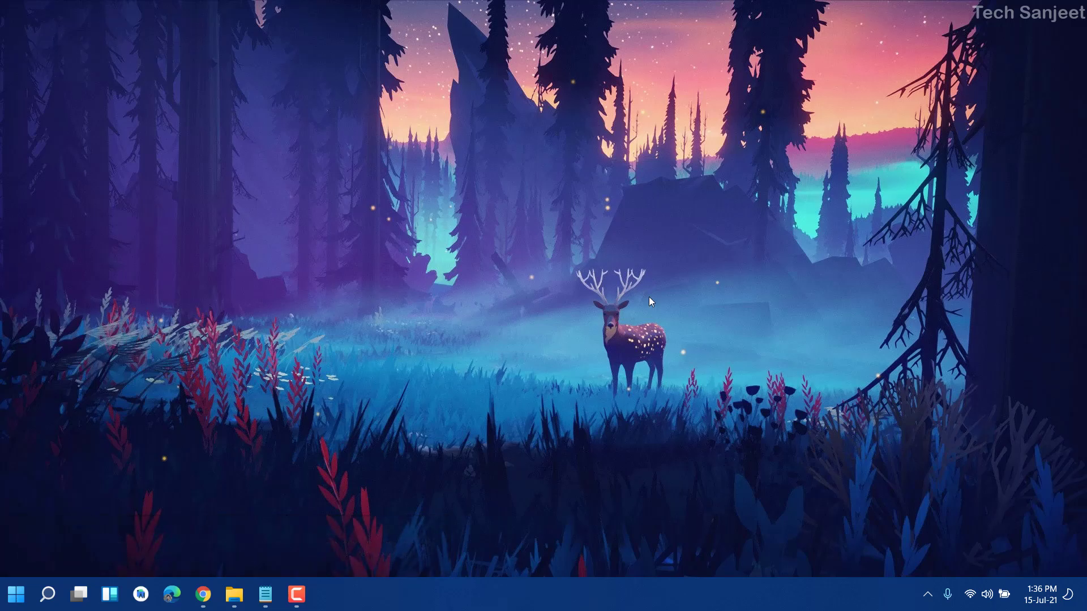
Launch the Services console from the Run box.
key(super+r)
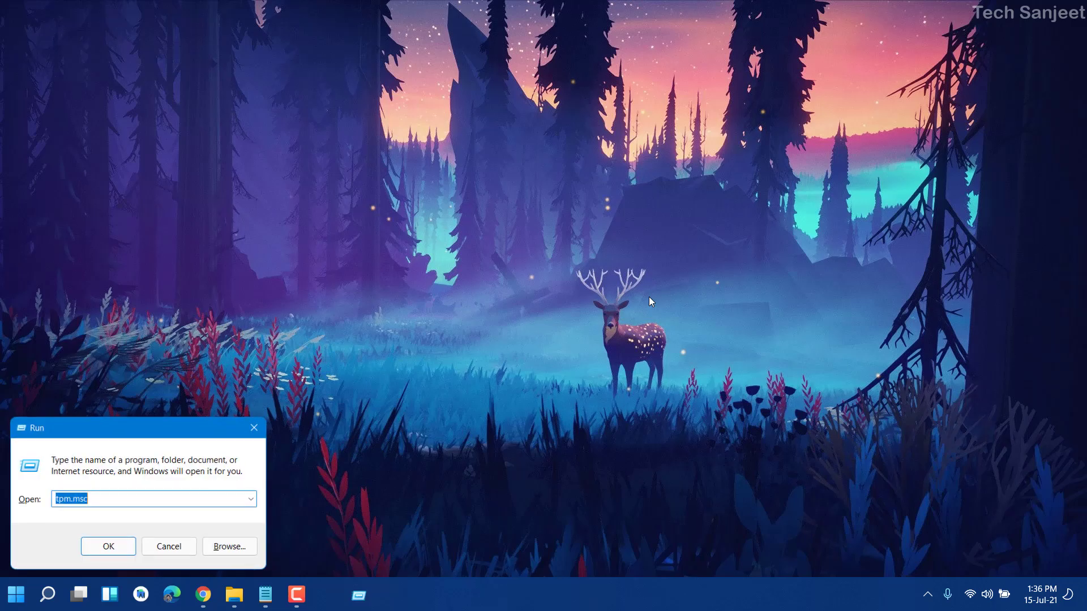
text(s)
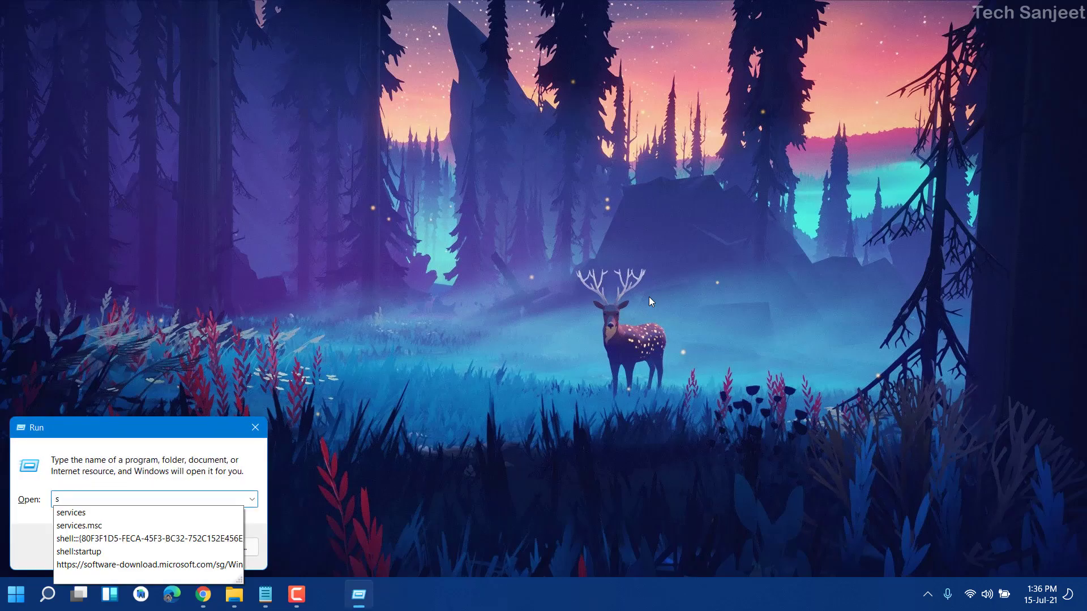
key(Down)
key(Return)
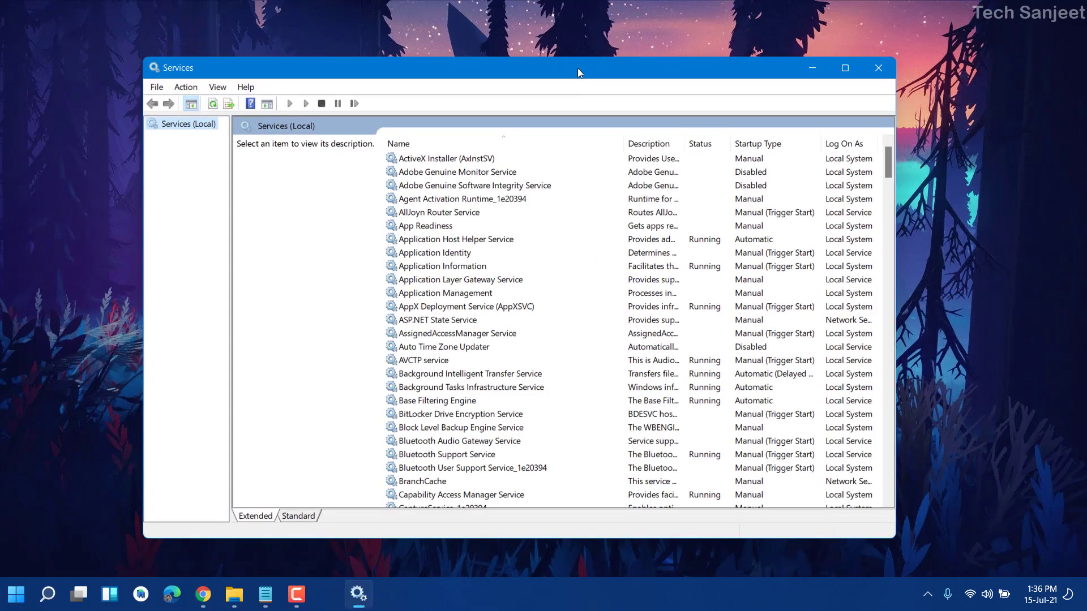
drag(577, 68, 577, 68)
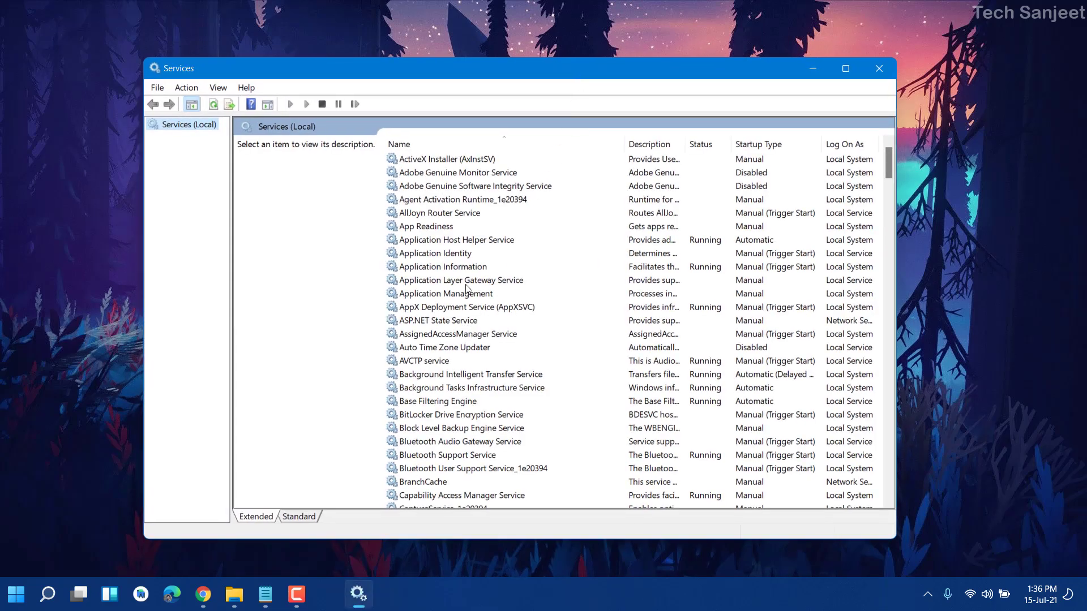
Set Downloaded Maps Manager's startup type to Disabled and apply it.
click(477, 348)
key(d)
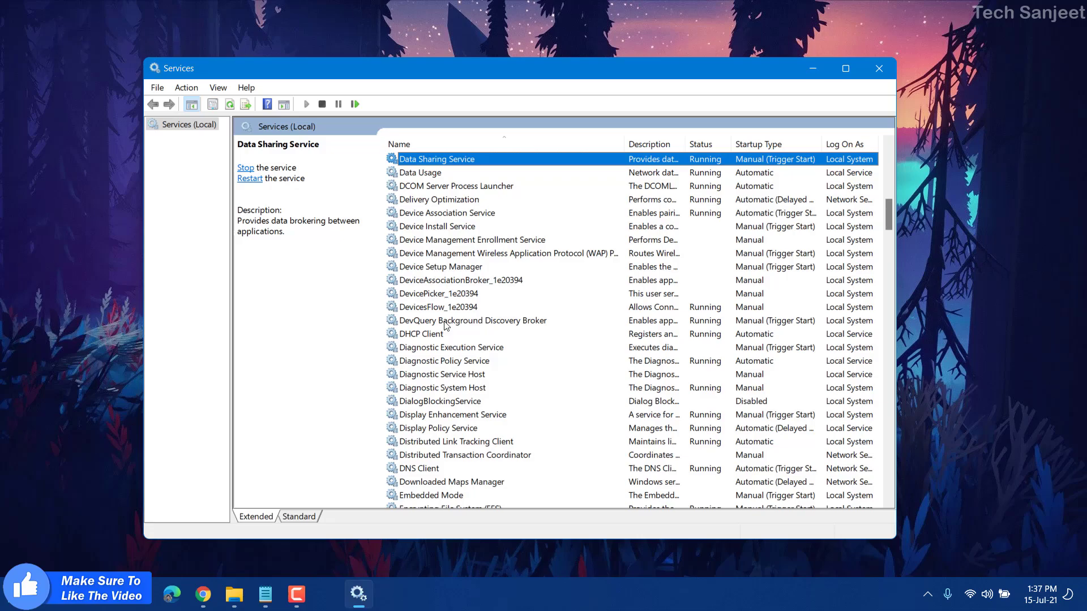
click(586, 482)
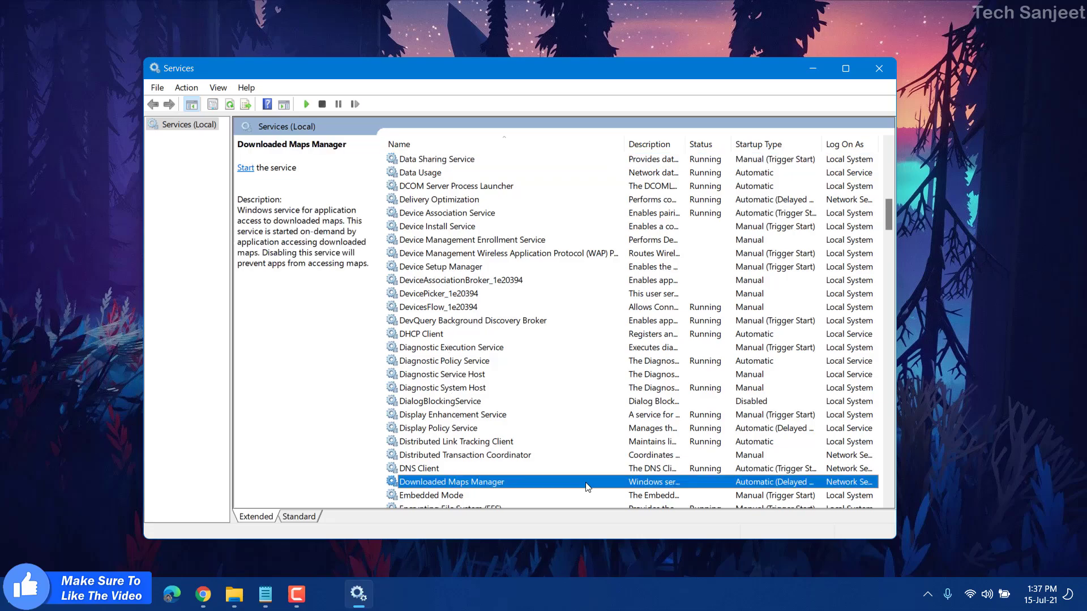
double_click(492, 483)
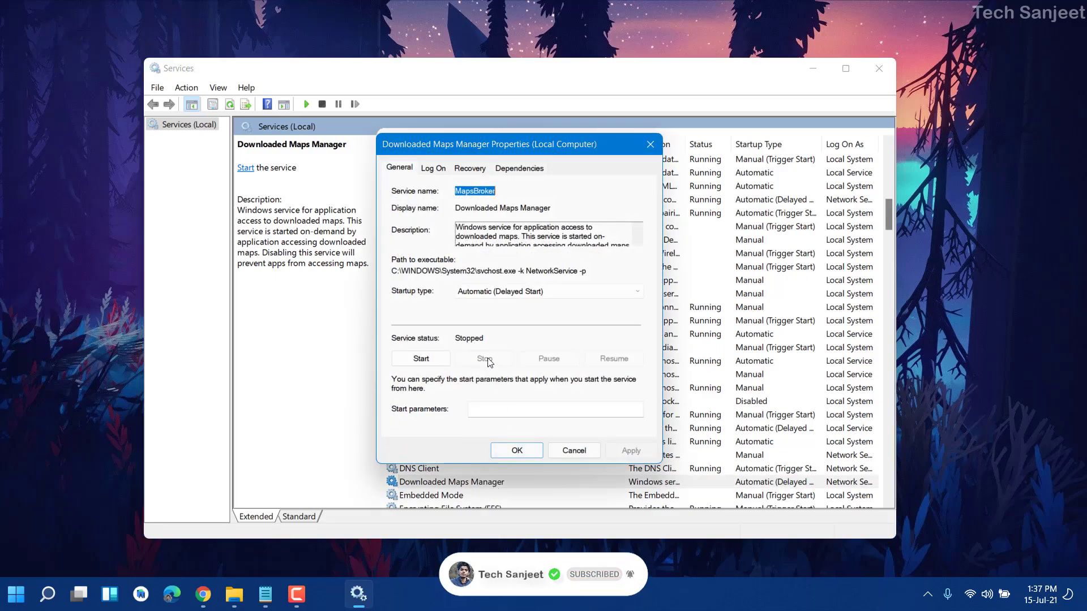
click(487, 291)
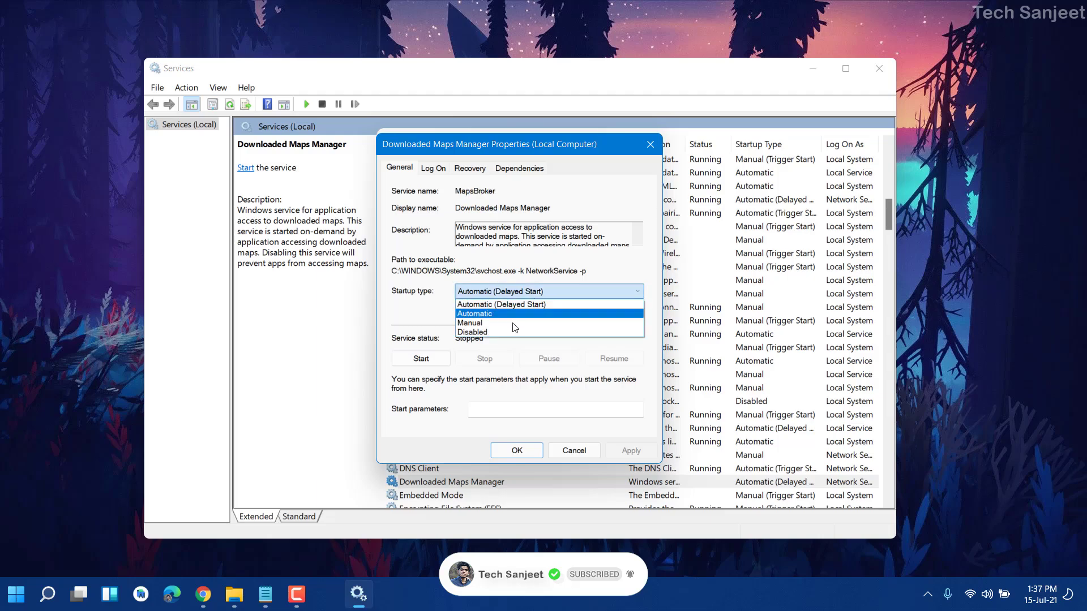
click(508, 333)
click(627, 451)
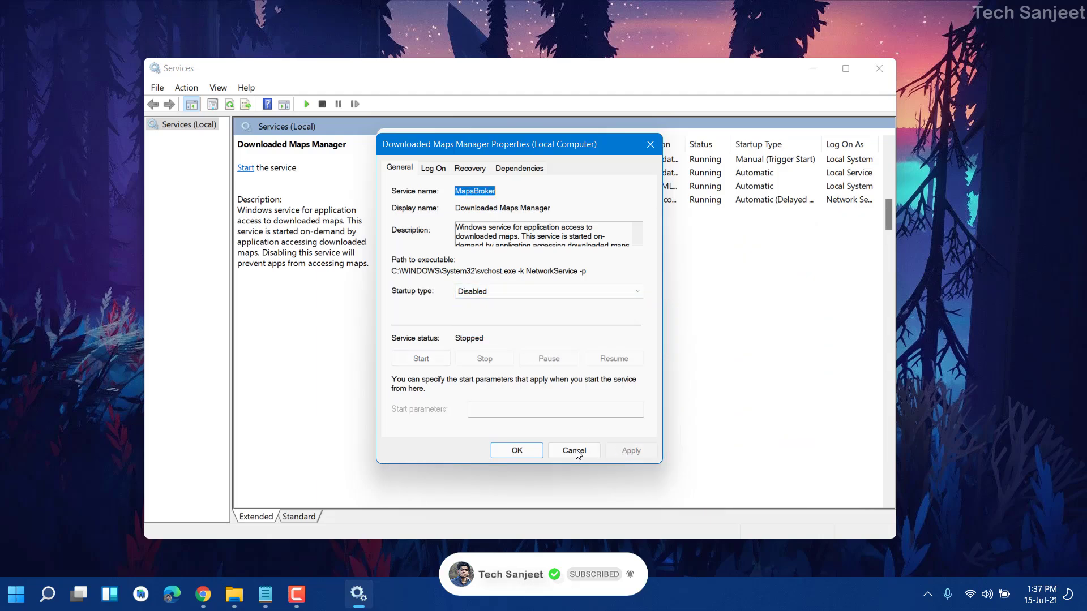
click(518, 451)
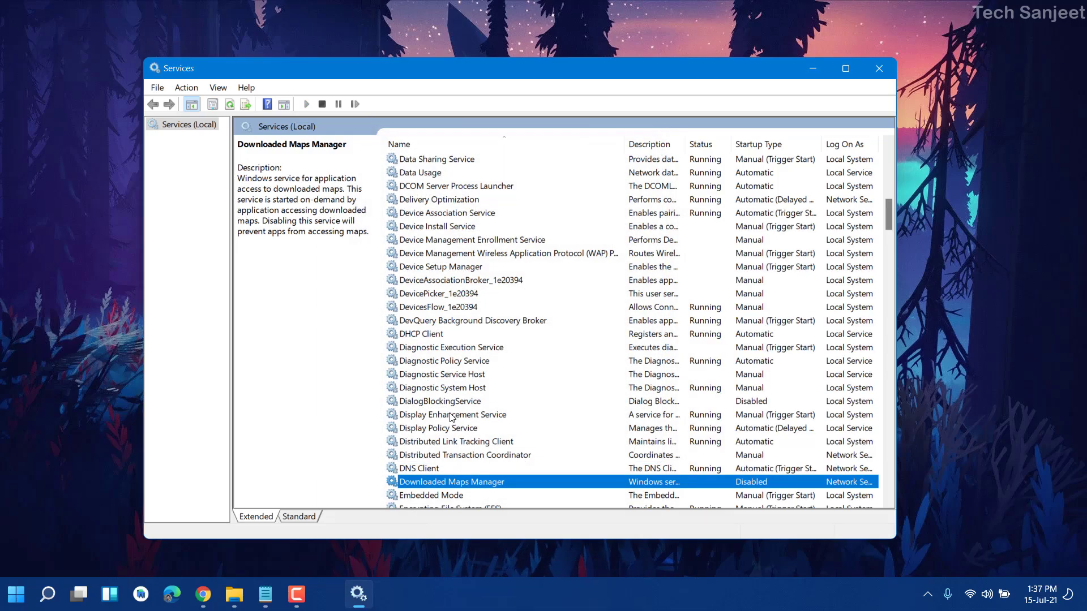
click(451, 415)
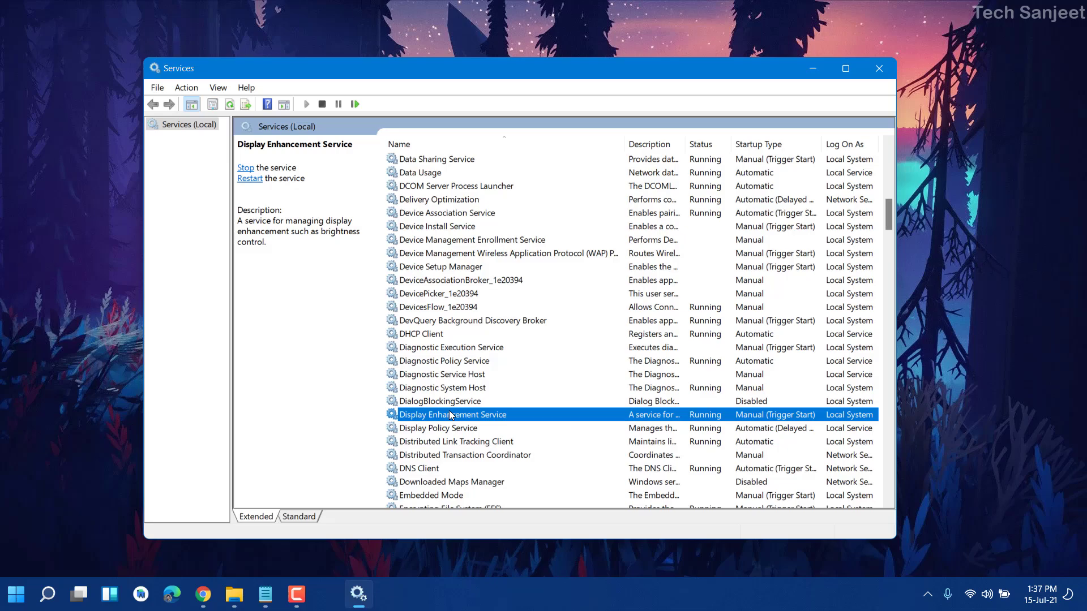
Set IP Helper's startup type to Disabled and apply it.
key(i)
click(428, 269)
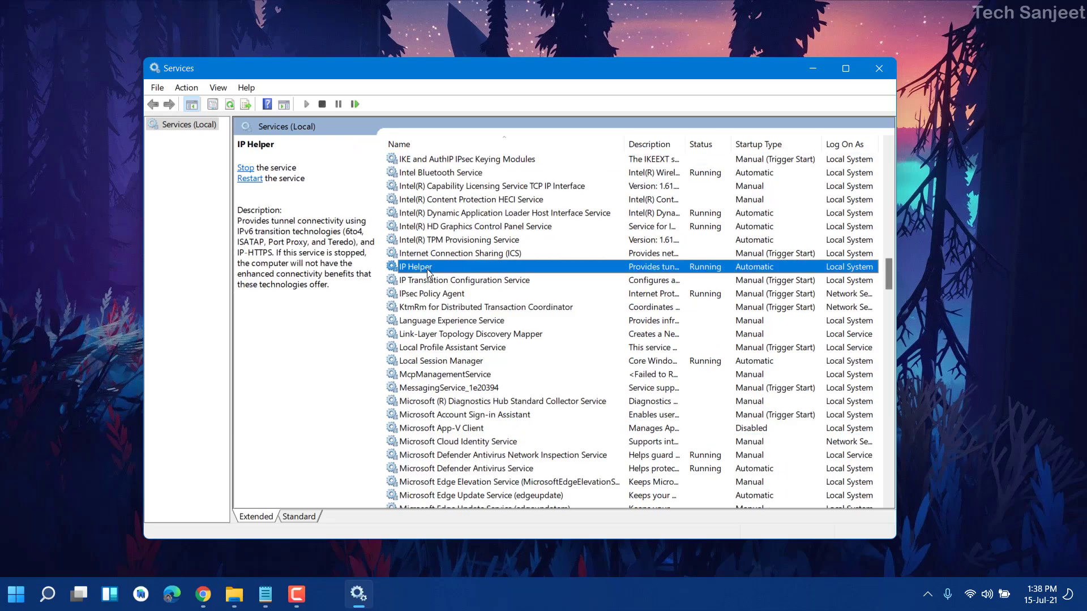
double_click(429, 268)
click(507, 292)
click(522, 334)
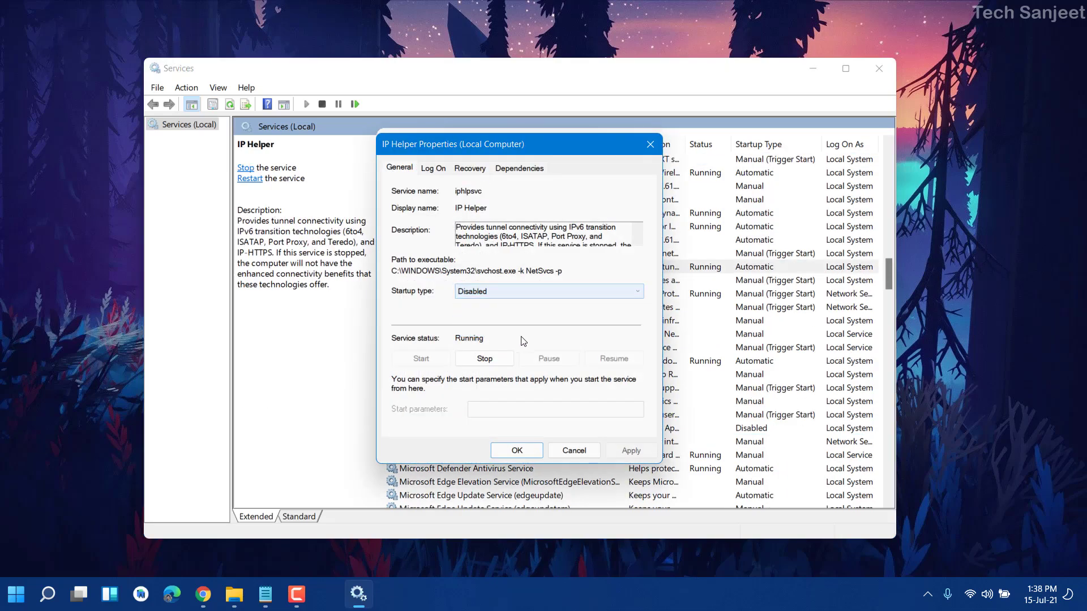
click(620, 450)
click(576, 451)
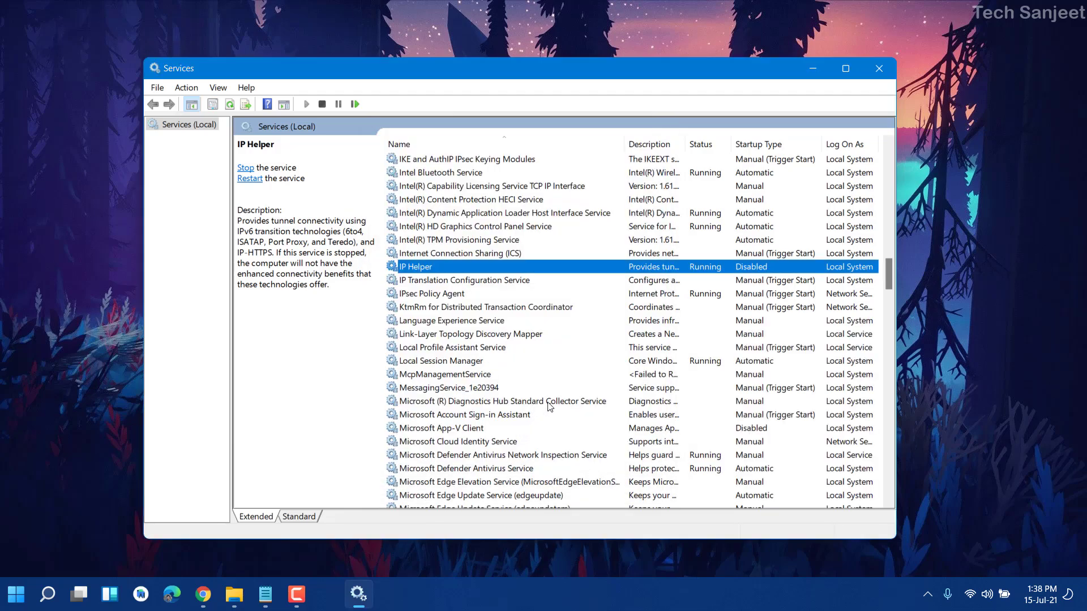
Stop the IP Helper service along with its dependent services.
mouse_move(971, 601)
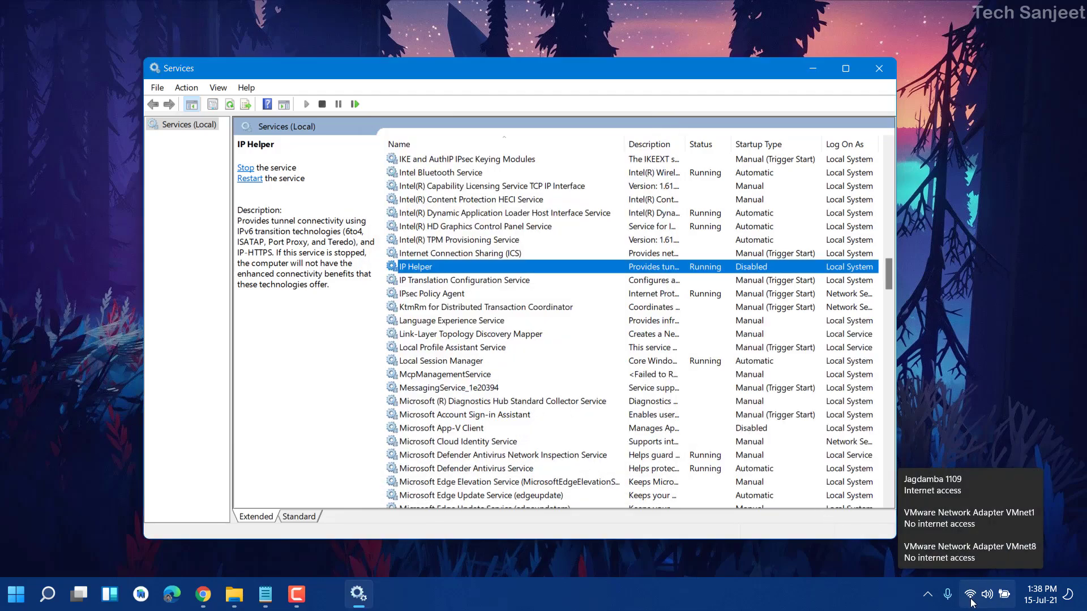
key(Return)
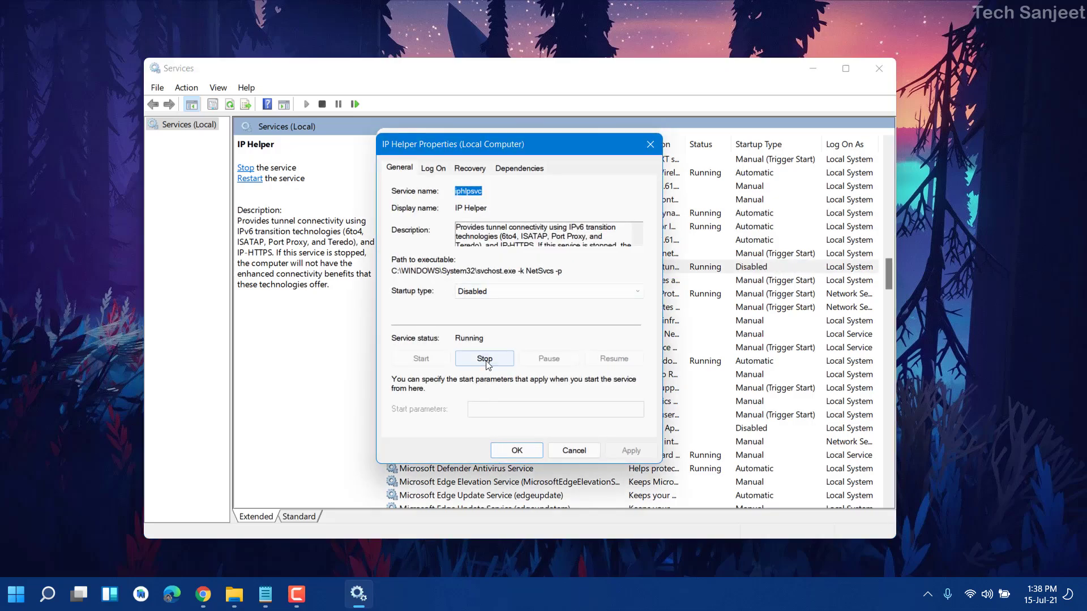
click(486, 361)
click(572, 389)
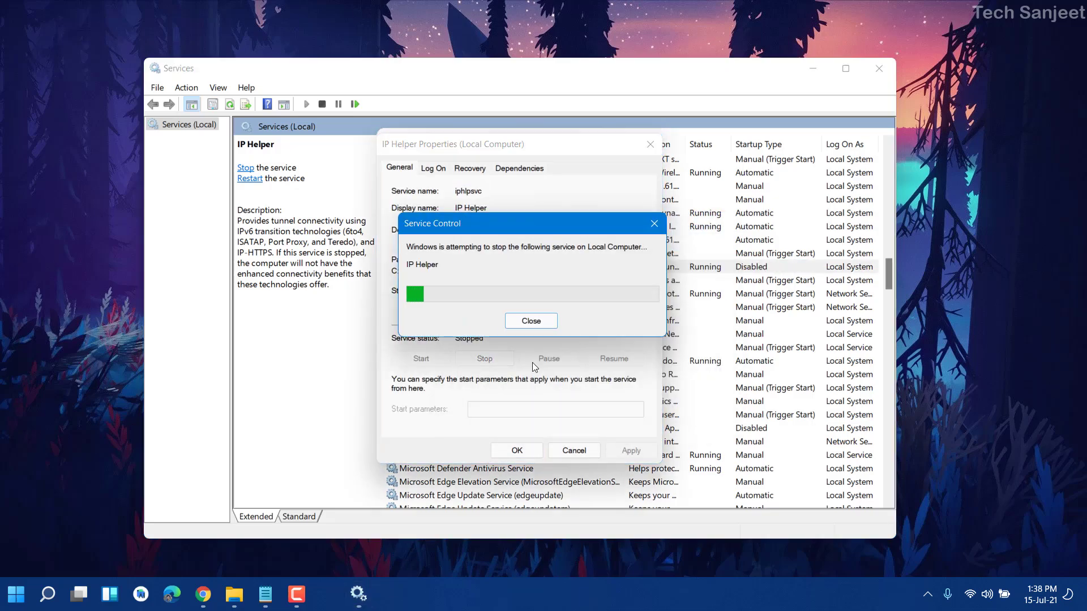
click(516, 449)
click(440, 361)
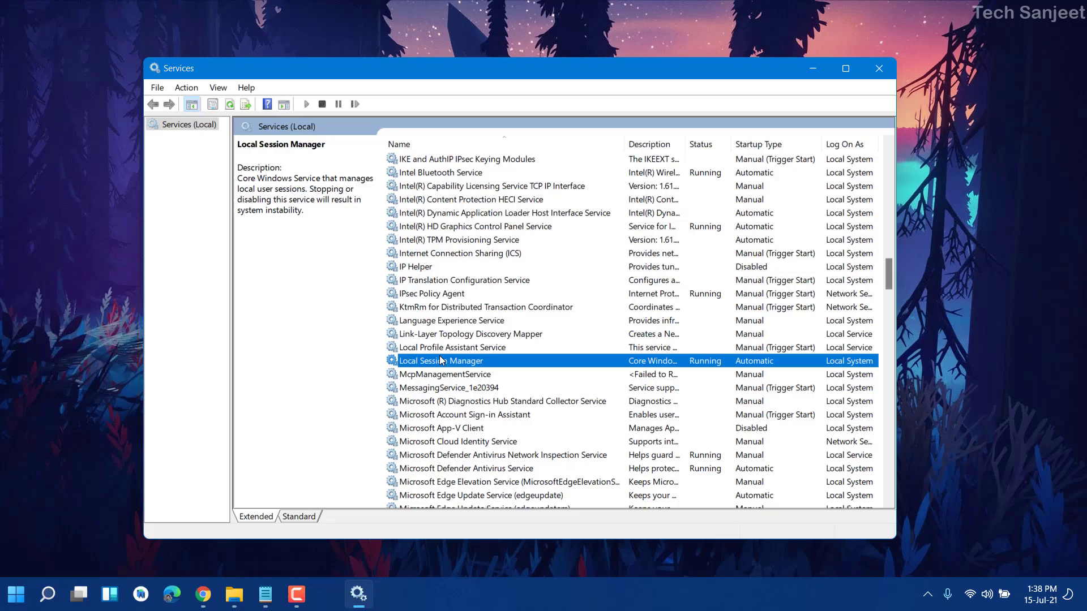
Stop Print Spooler and set its startup type to Disabled.
key(p)
key(p)
key(p)
key(p)
key(p)
key(p)
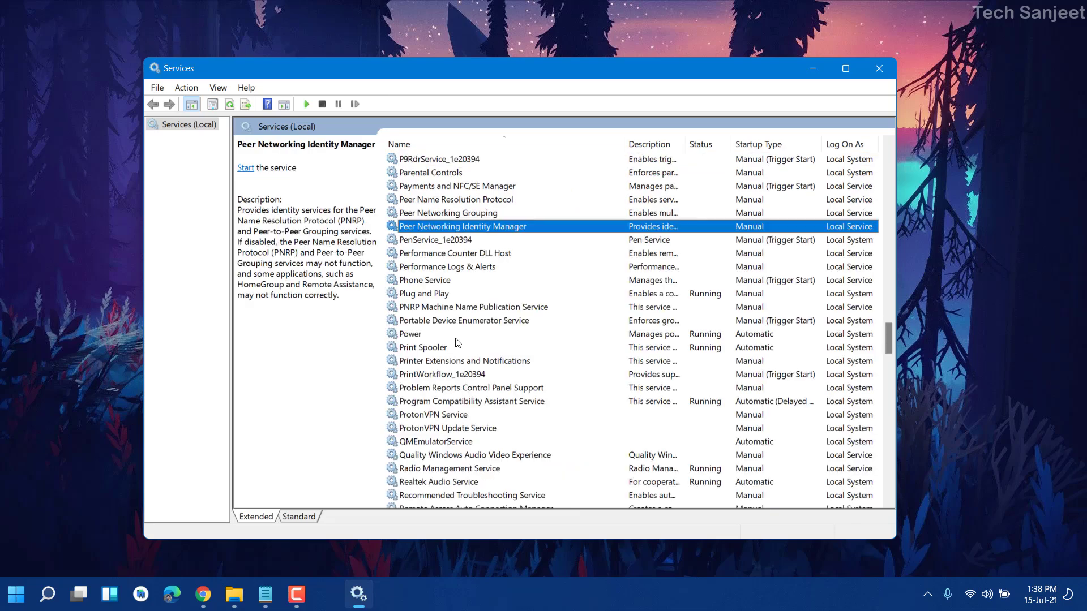
double_click(451, 349)
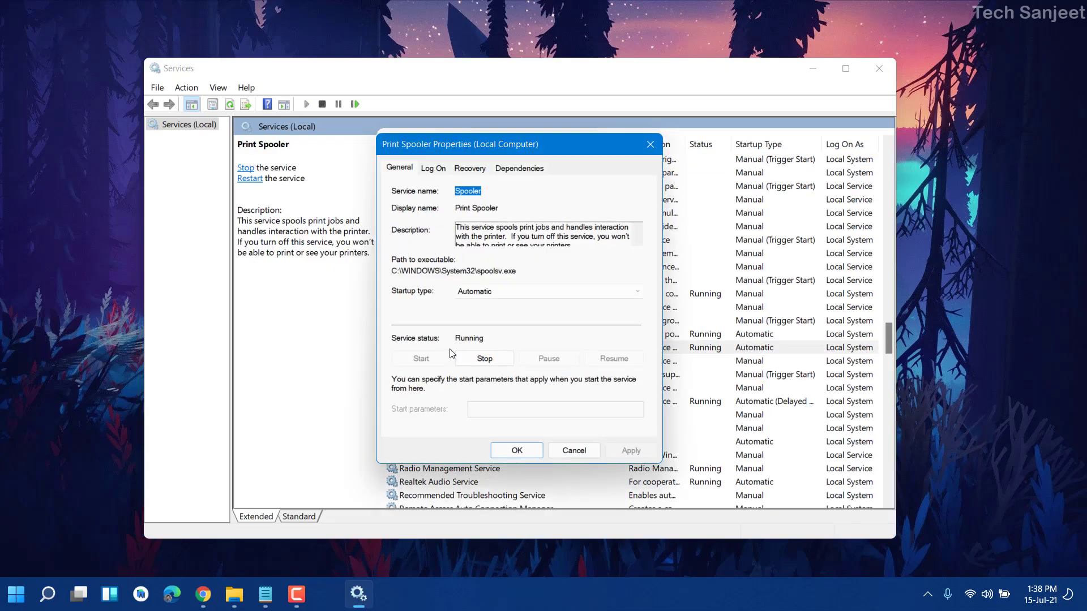
click(485, 360)
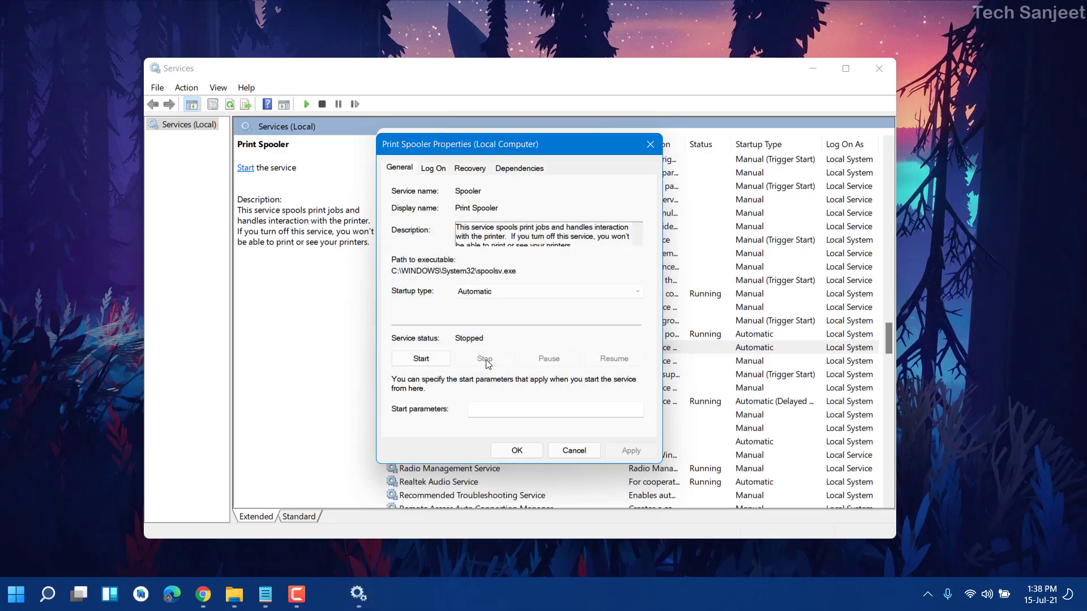
click(532, 291)
click(530, 333)
click(631, 450)
click(524, 452)
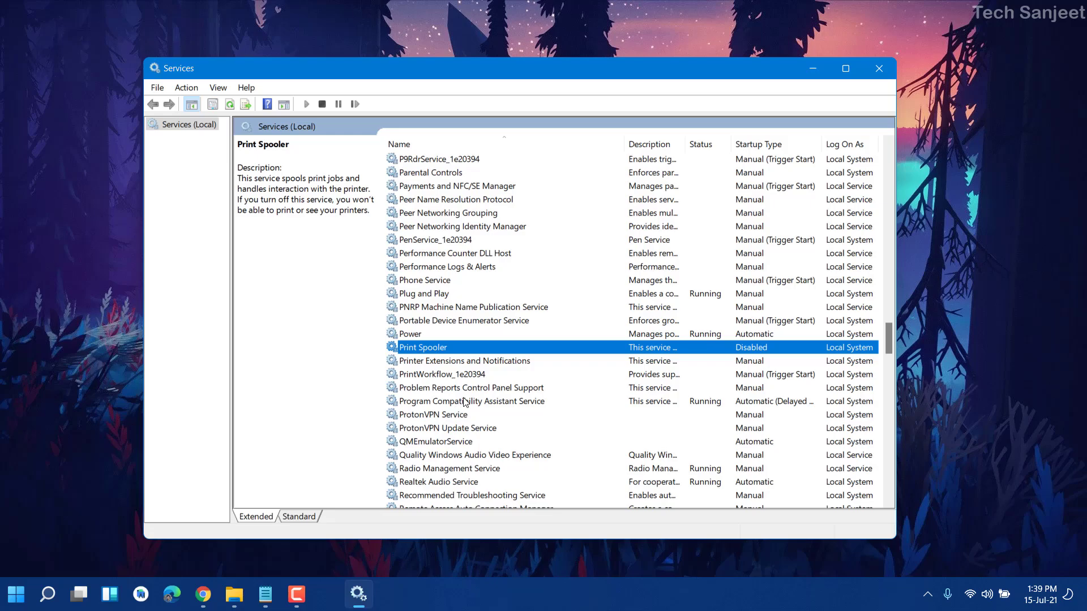
Set the Touch Keyboard and Handwriting Panel Service startup type to Disabled.
click(464, 401)
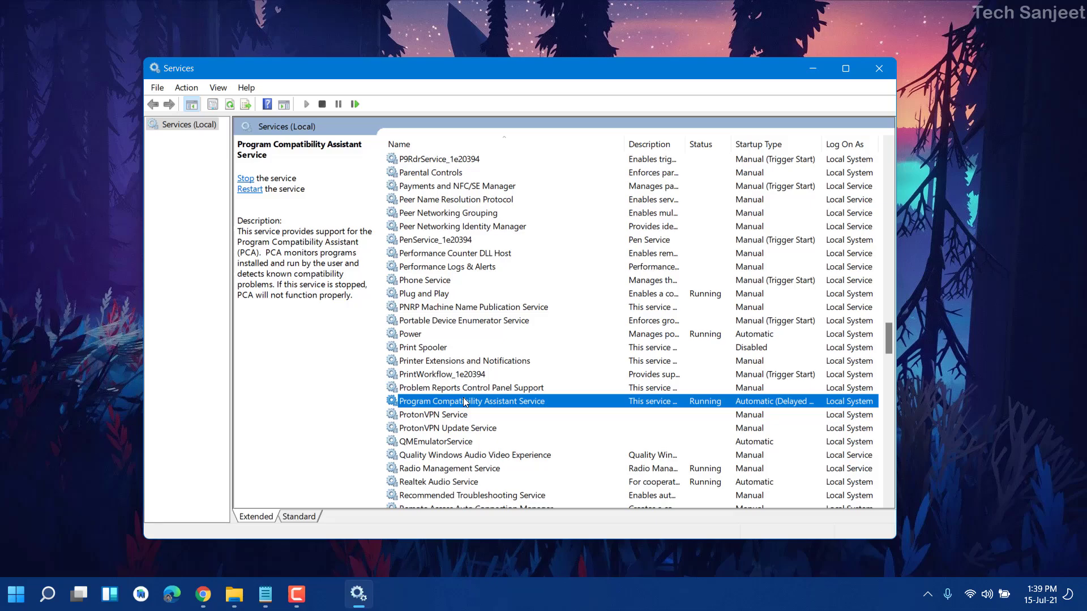
key(t)
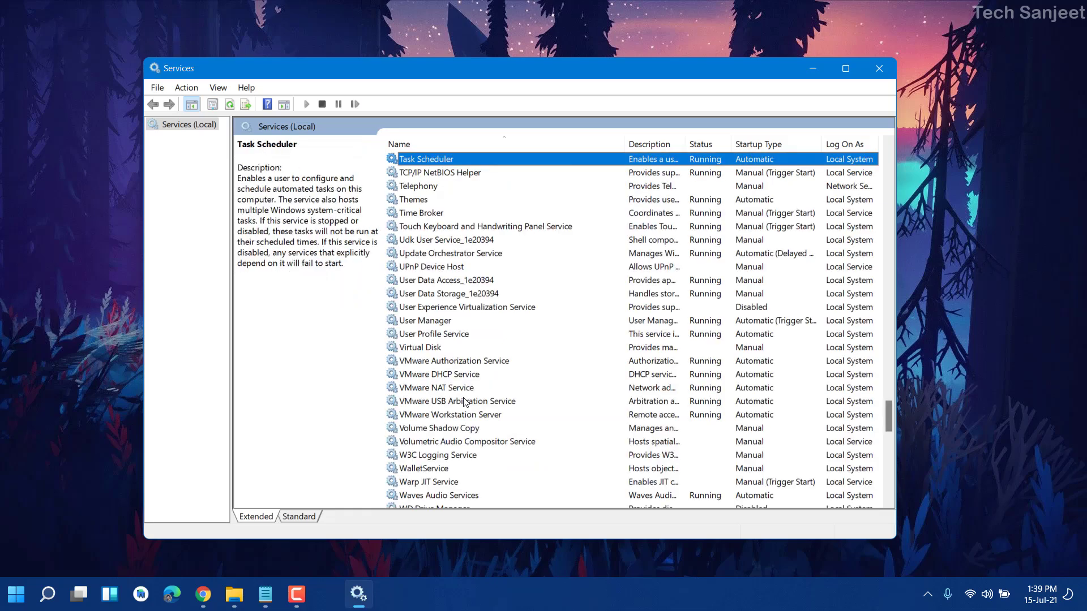
double_click(458, 228)
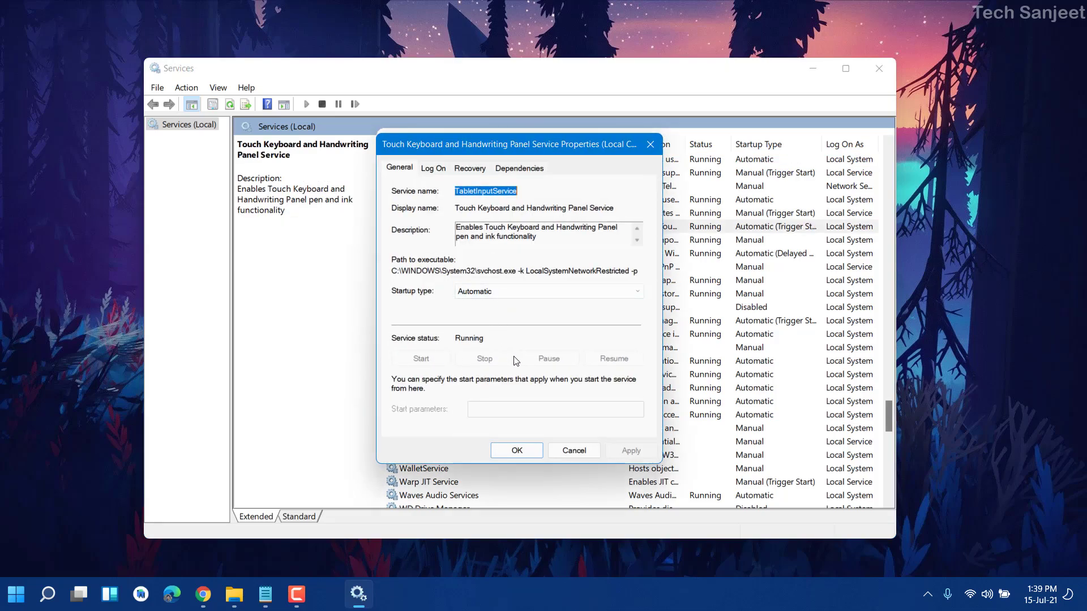
click(548, 292)
click(544, 334)
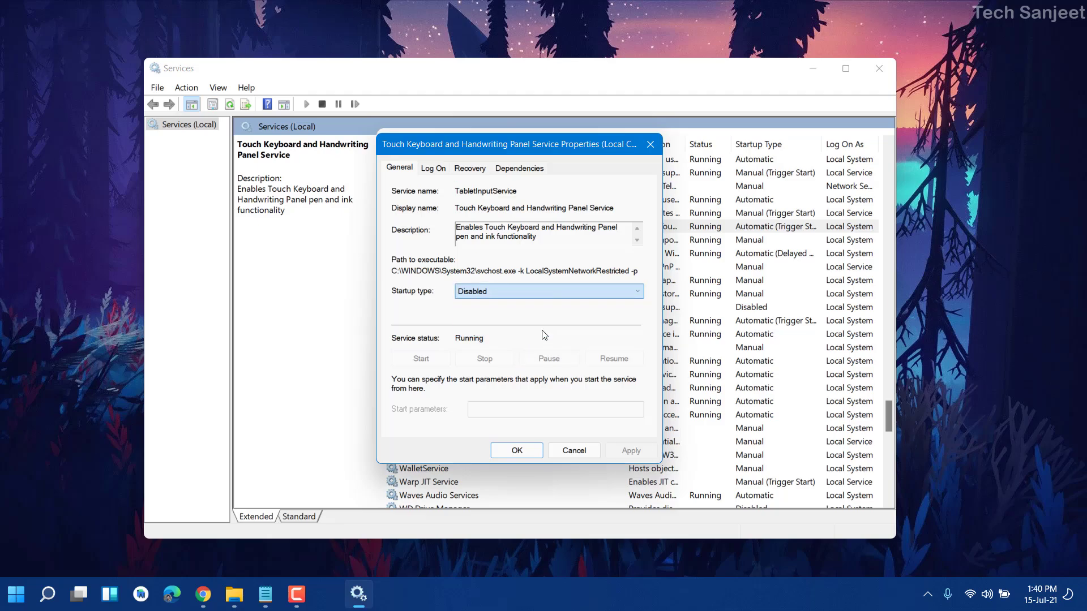
click(631, 450)
click(515, 450)
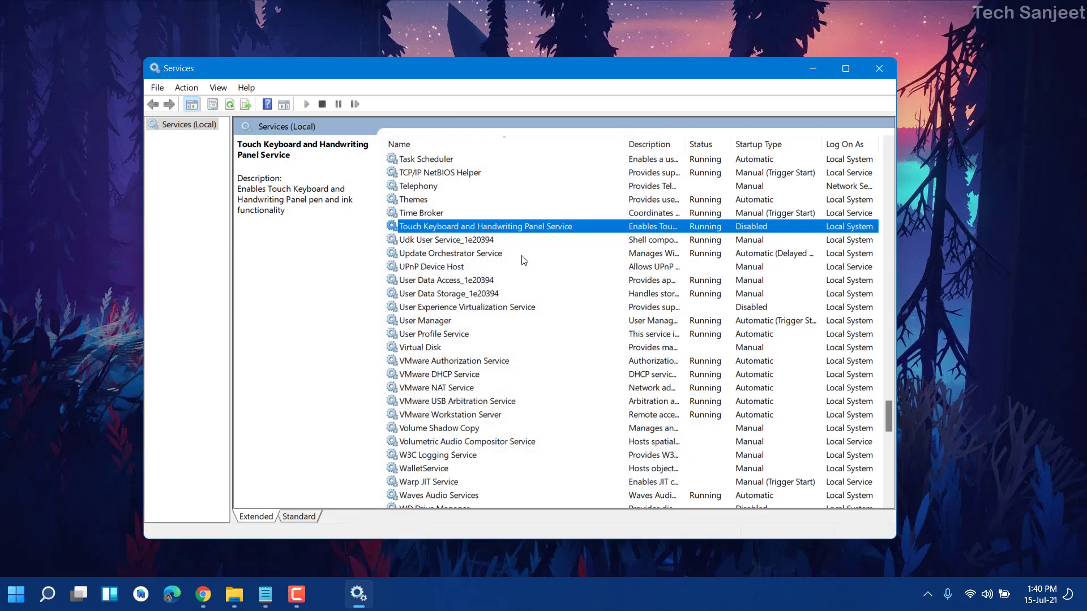
Set the Fax service's startup type to Disabled.
click(436, 334)
key(f)
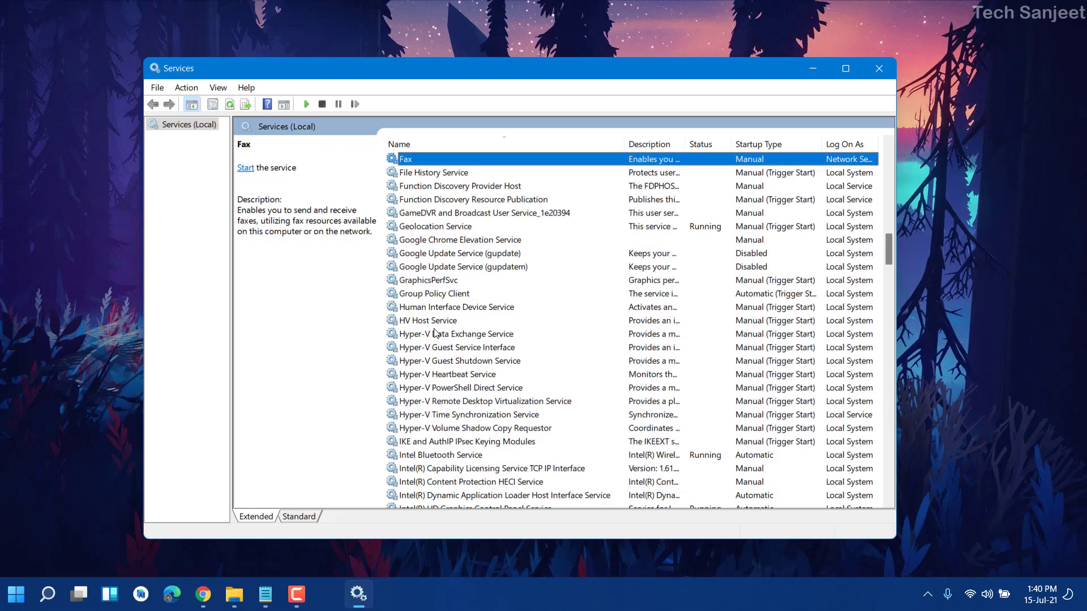
double_click(453, 161)
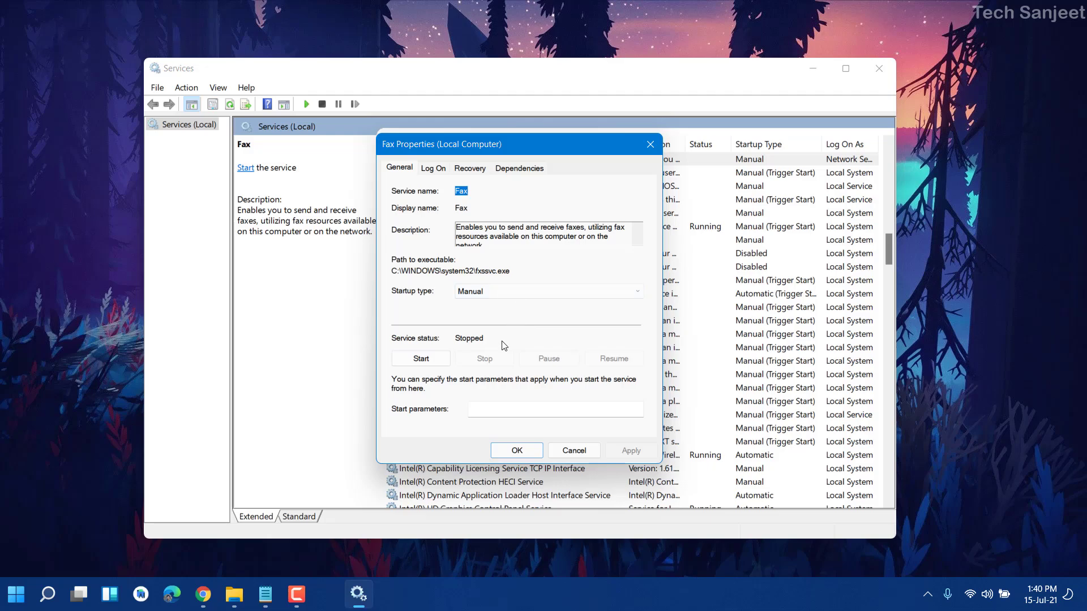
click(504, 292)
click(504, 328)
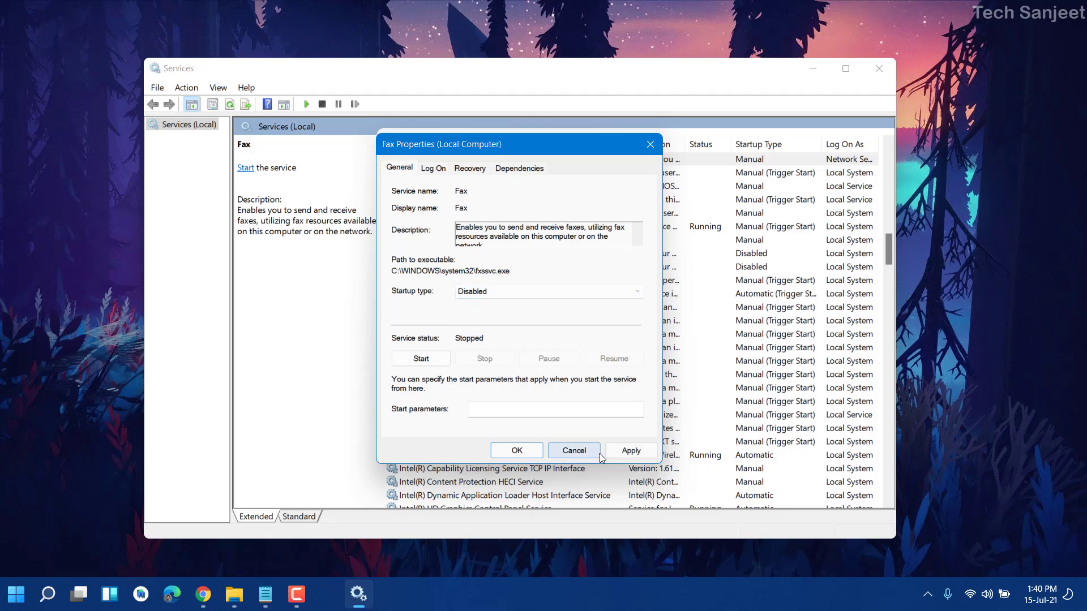
click(631, 451)
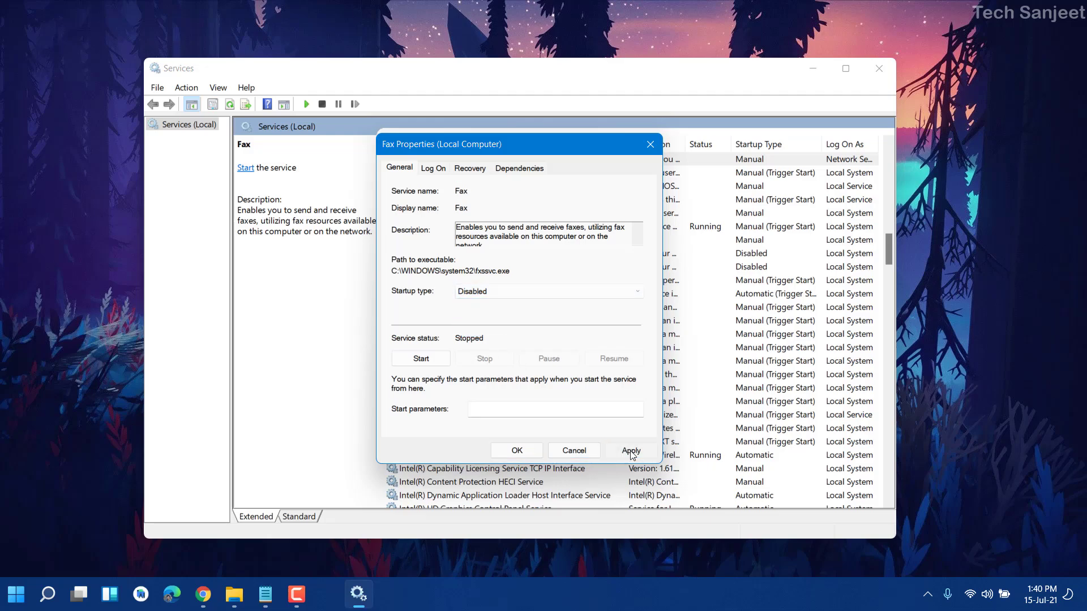
click(516, 451)
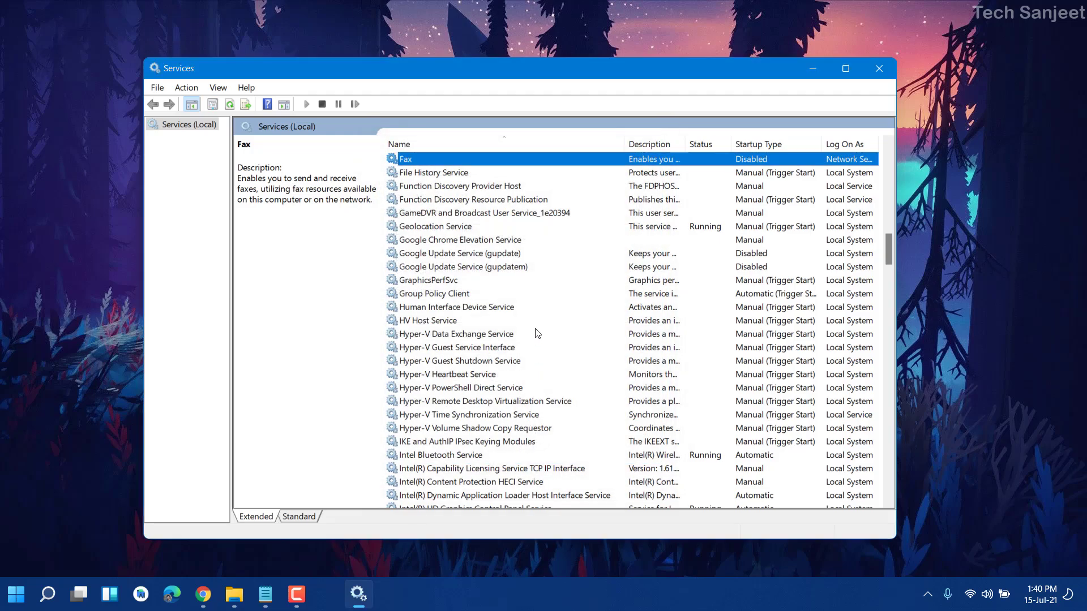
Find Geolocation Service with 'ge', stop it, and apply the Disabled startup type.
click(487, 361)
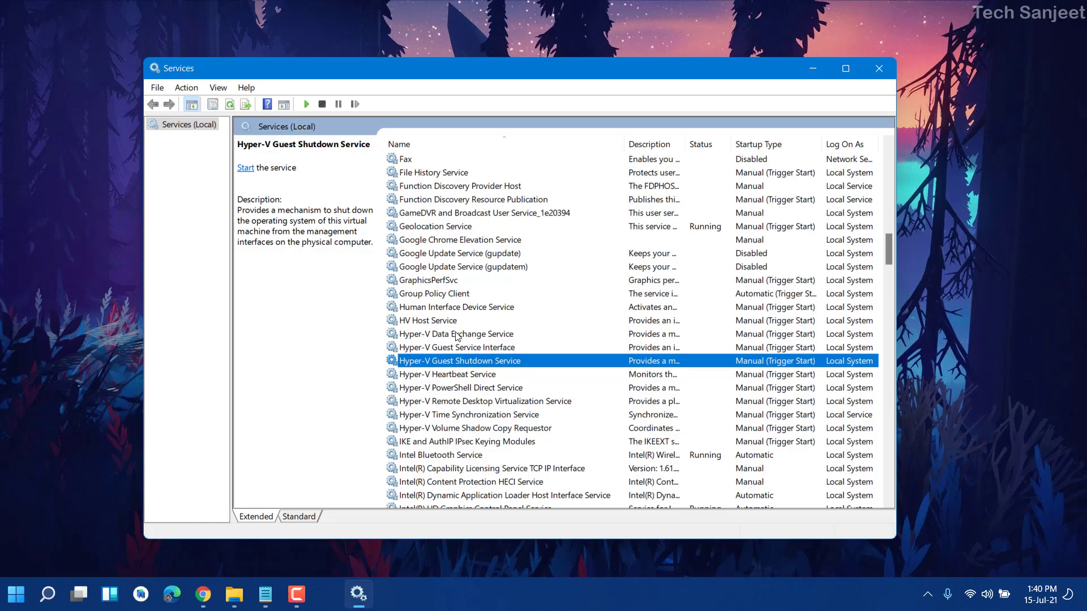
text(ge)
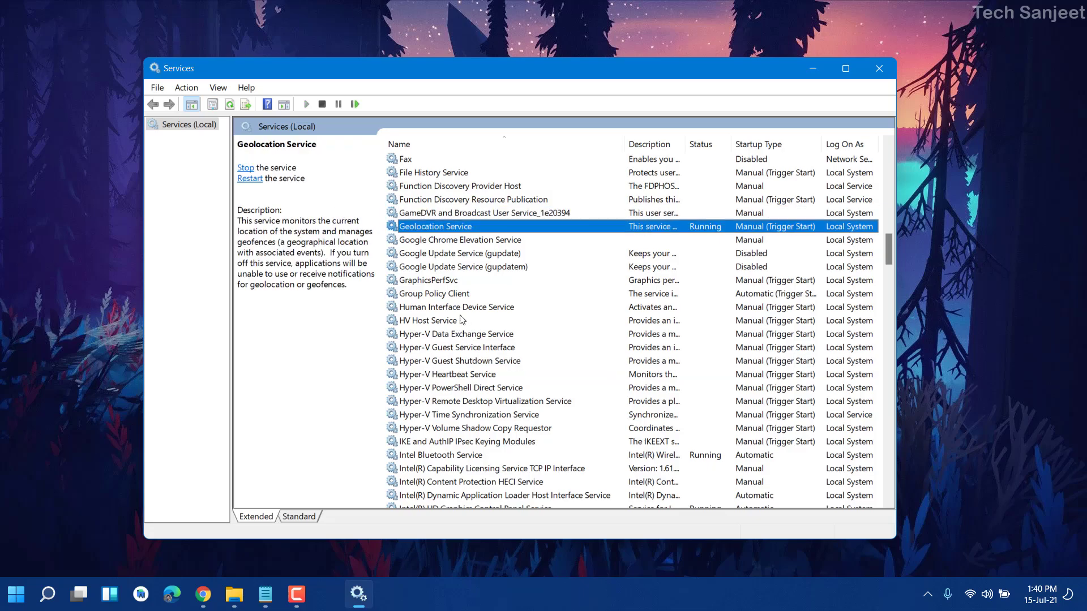
double_click(459, 227)
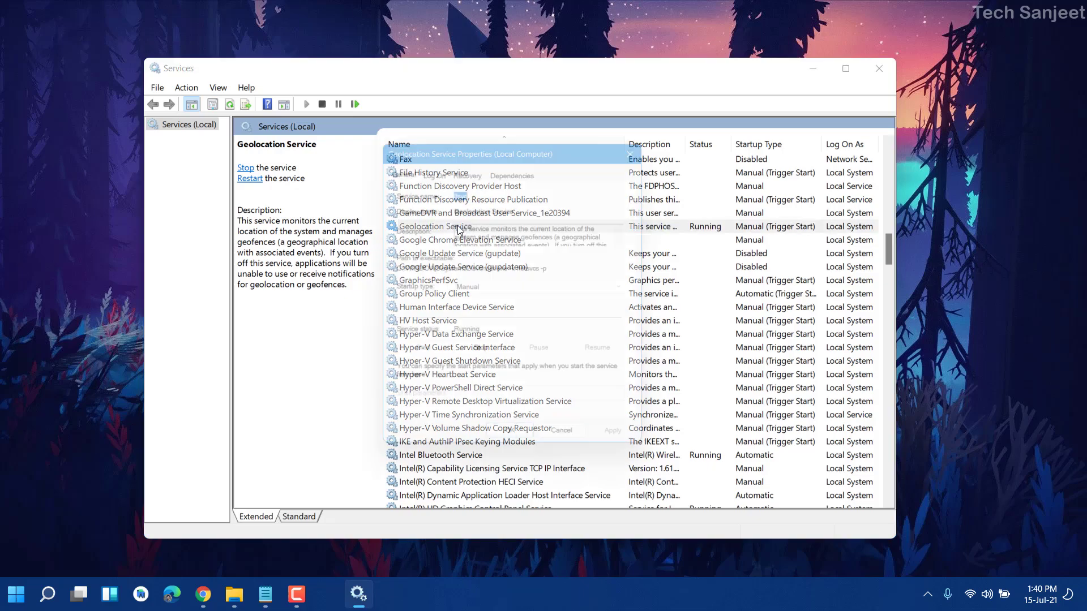
click(490, 359)
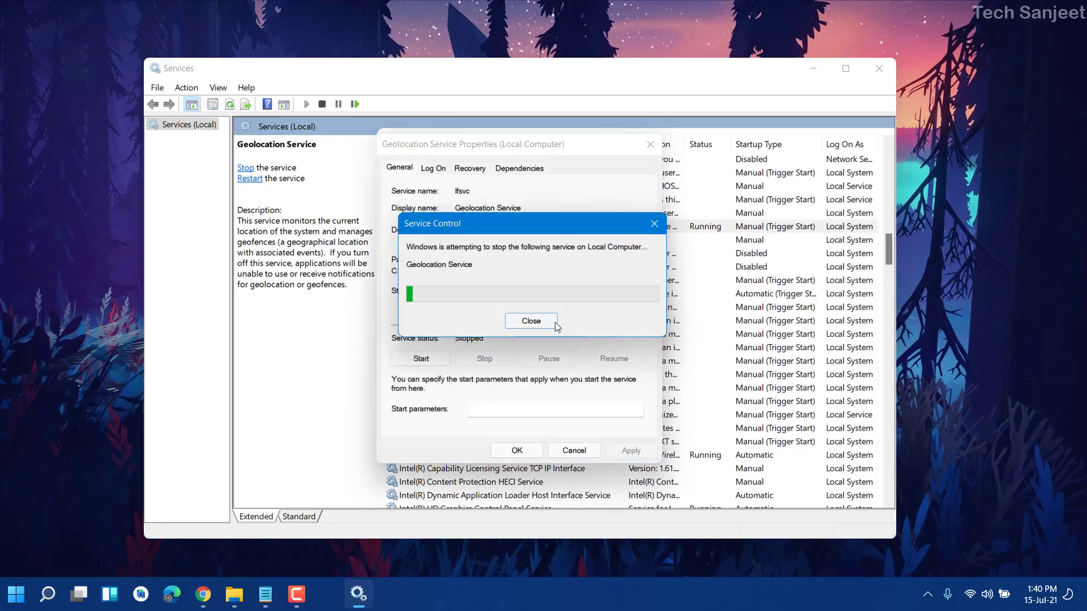
click(560, 291)
click(567, 332)
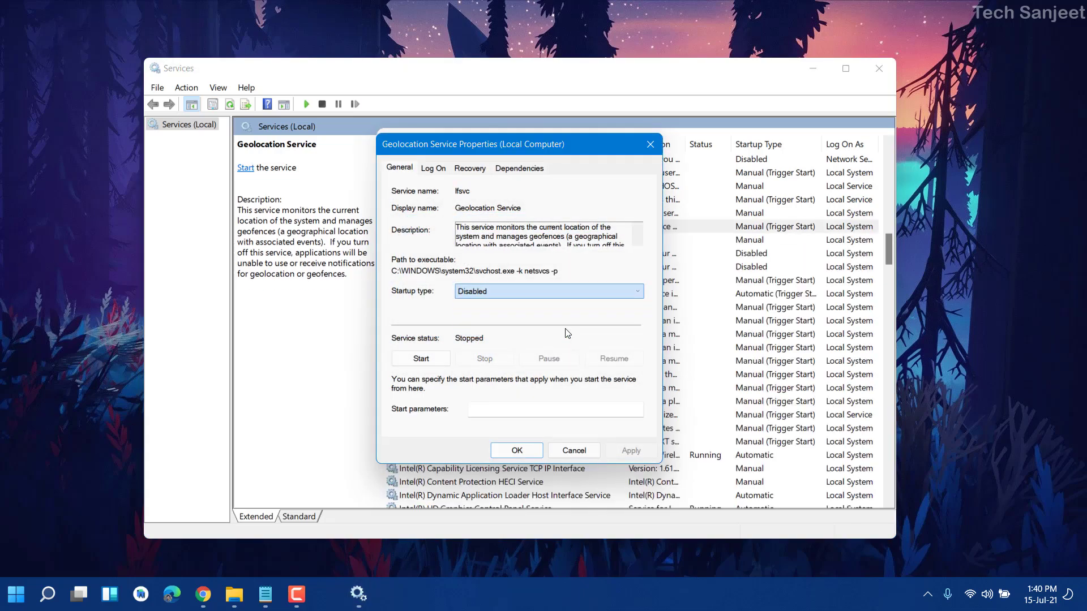
click(620, 451)
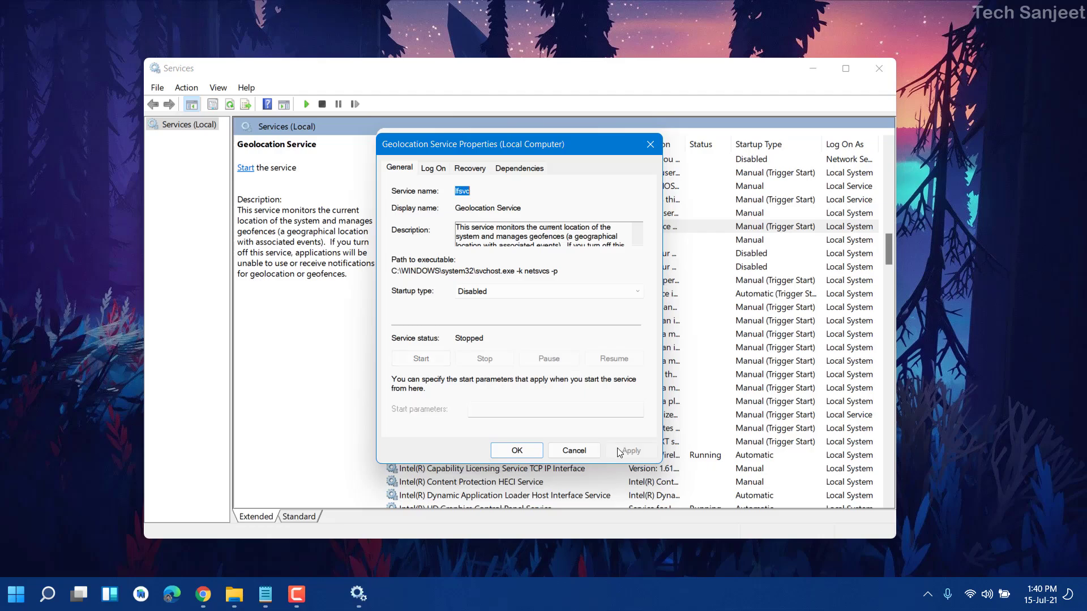
click(517, 450)
click(463, 375)
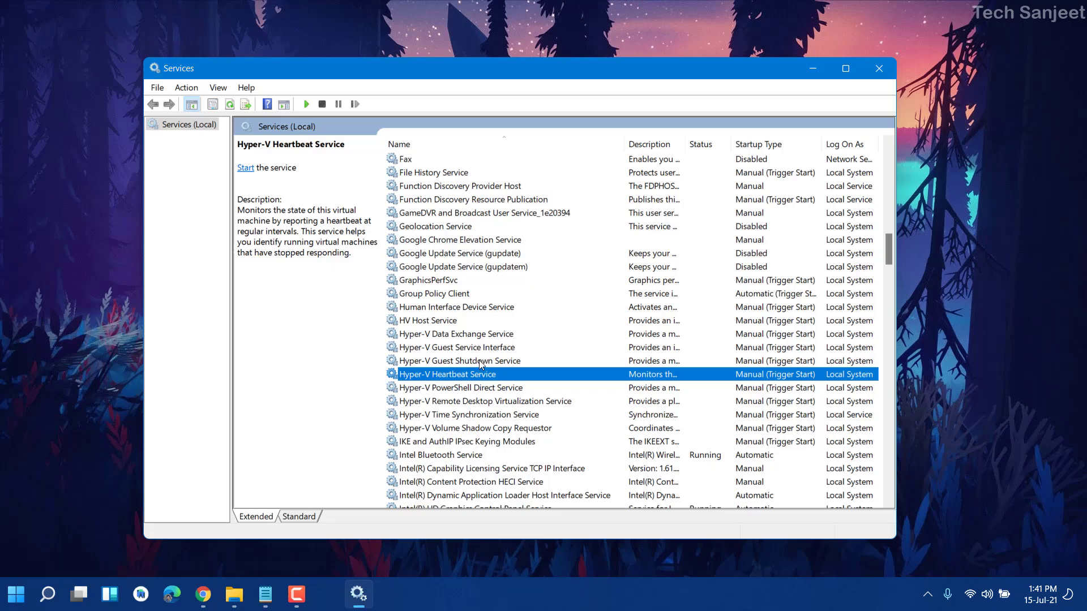
Apply the Disabled startup type to Windows Biometric Service in its Properties.
scroll(482, 362, up, 20)
click(456, 306)
key(w)
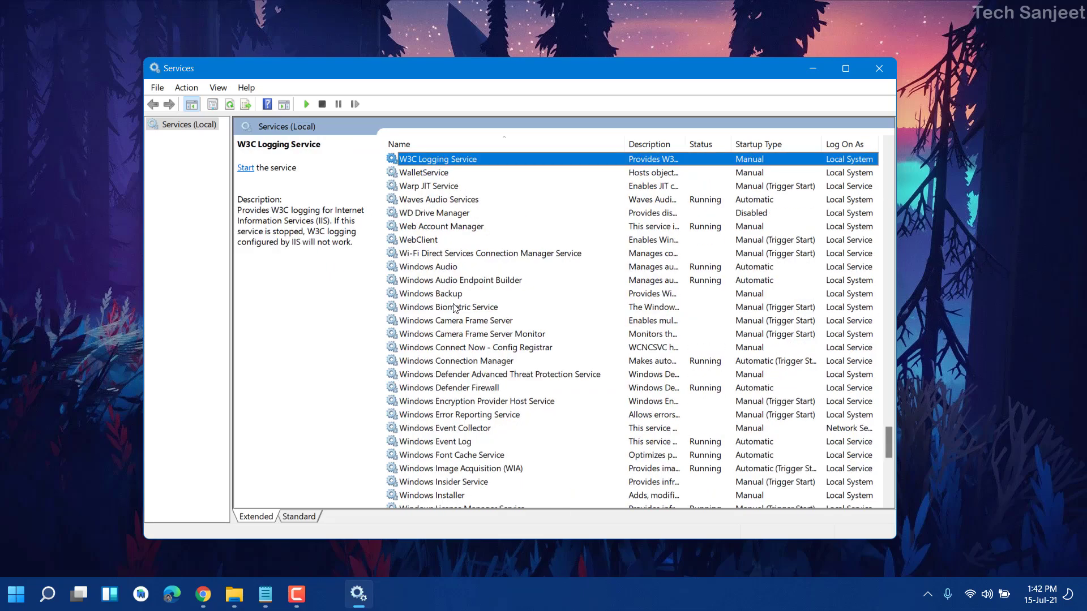
double_click(453, 311)
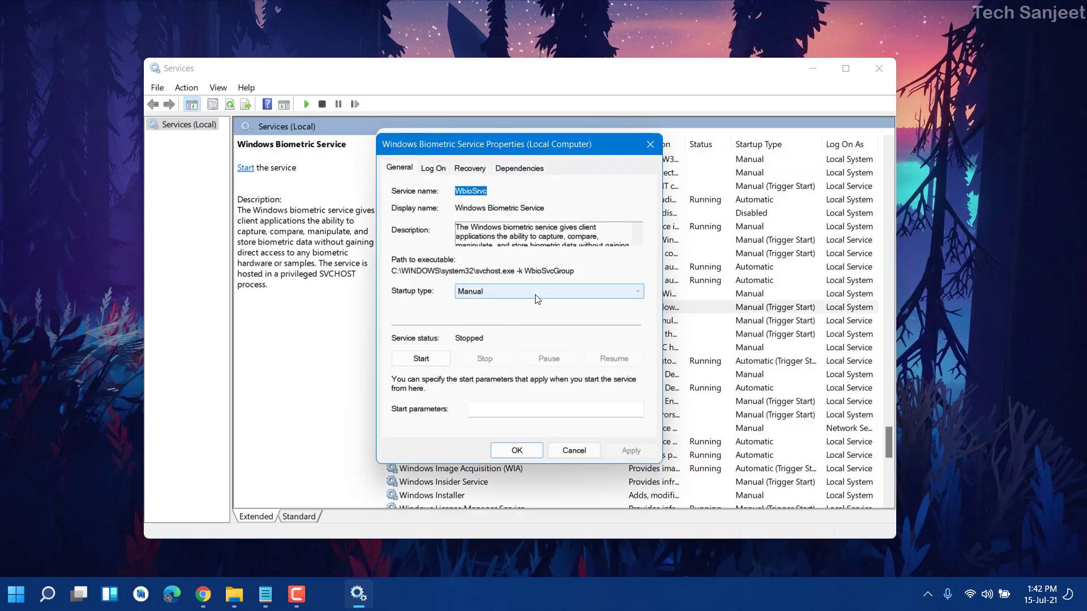
click(527, 292)
click(631, 450)
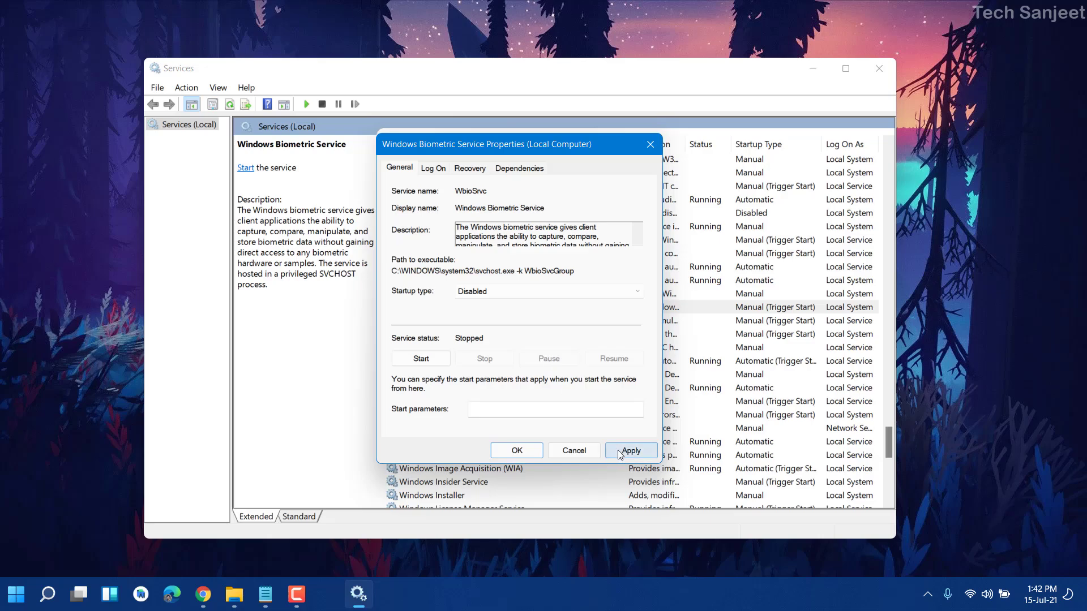
click(517, 451)
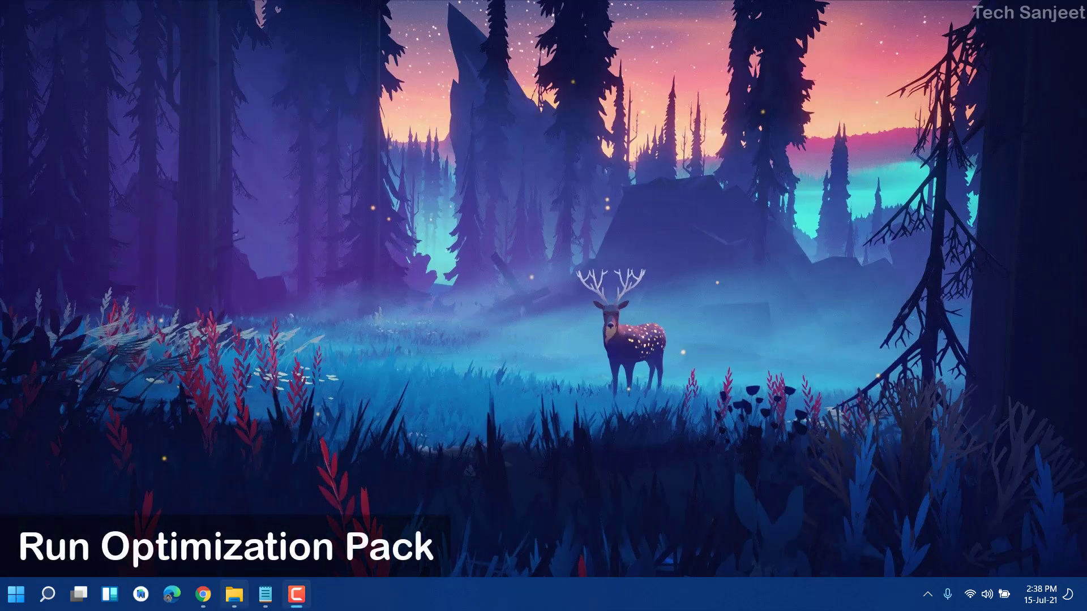
Open the CPU Optimization folder and merge CPU Optimize.reg into the registry.
key(alt+Tab)
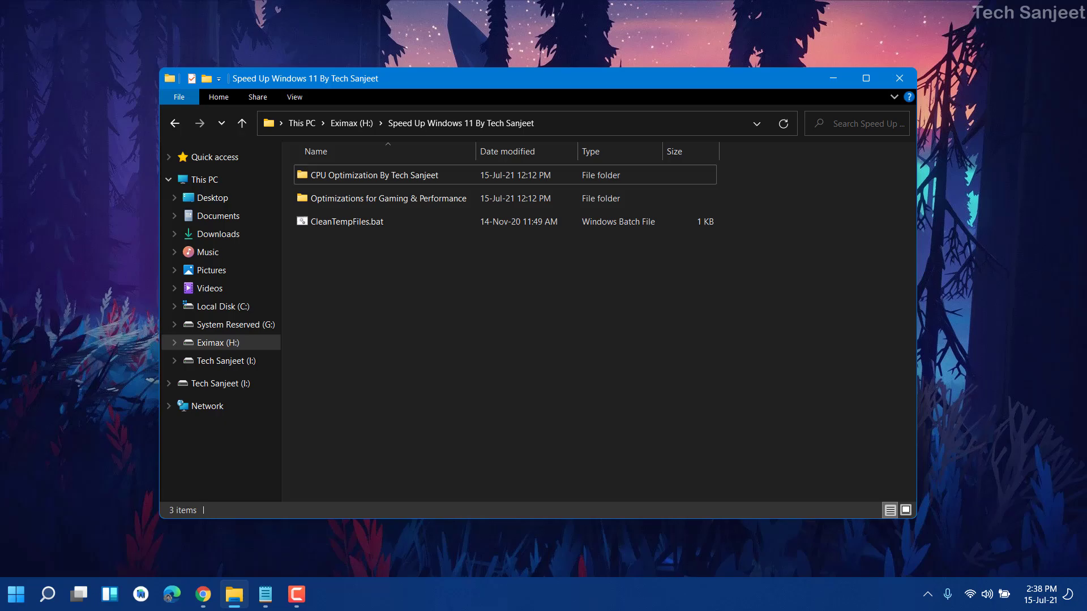
double_click(374, 175)
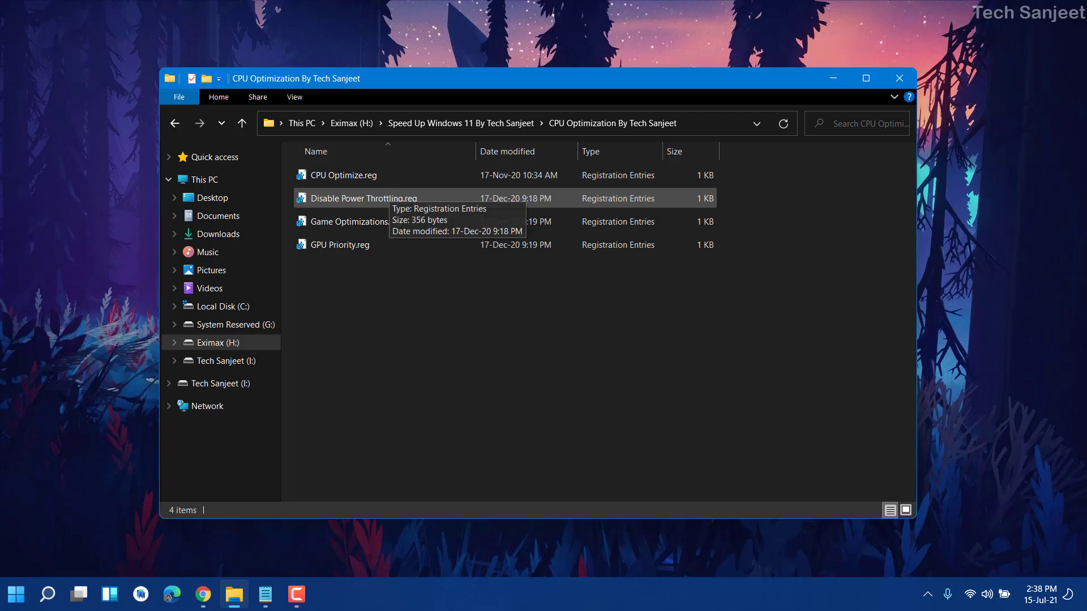
click(373, 175)
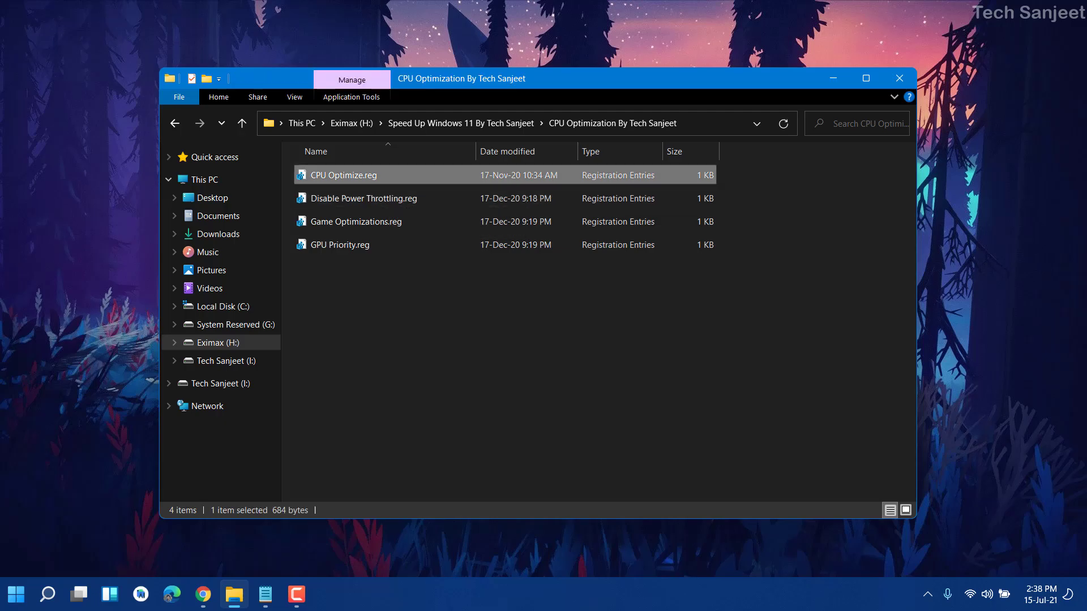
key(Return)
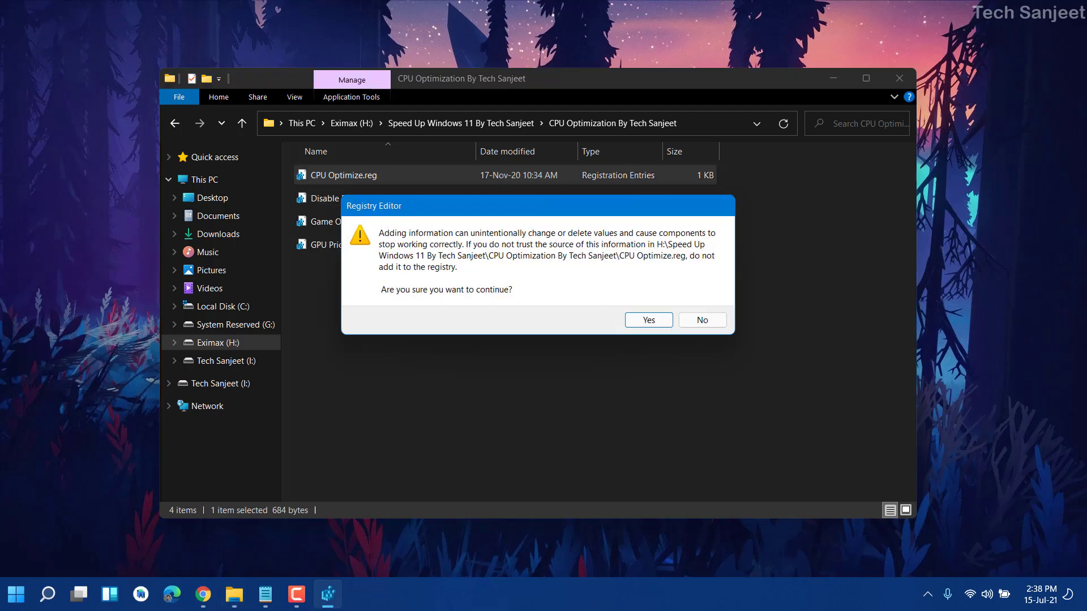
key(Return)
key(Return)
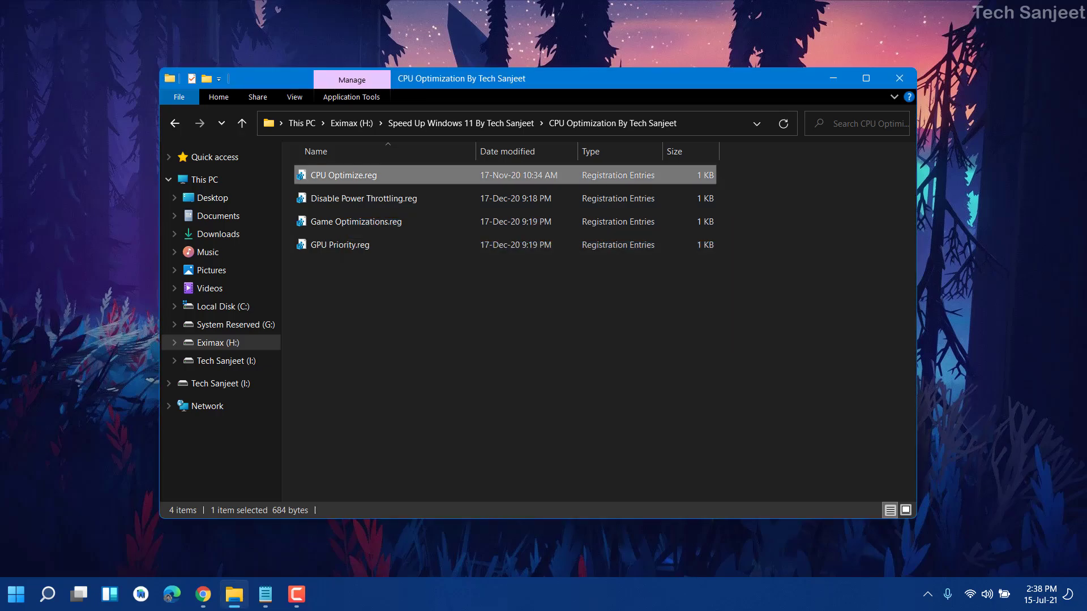
Merge Disable Power Throttling, Game Optimizations and GPU Priority .reg files into the registry.
key(Down)
key(Return)
key(Return)
key(Return)
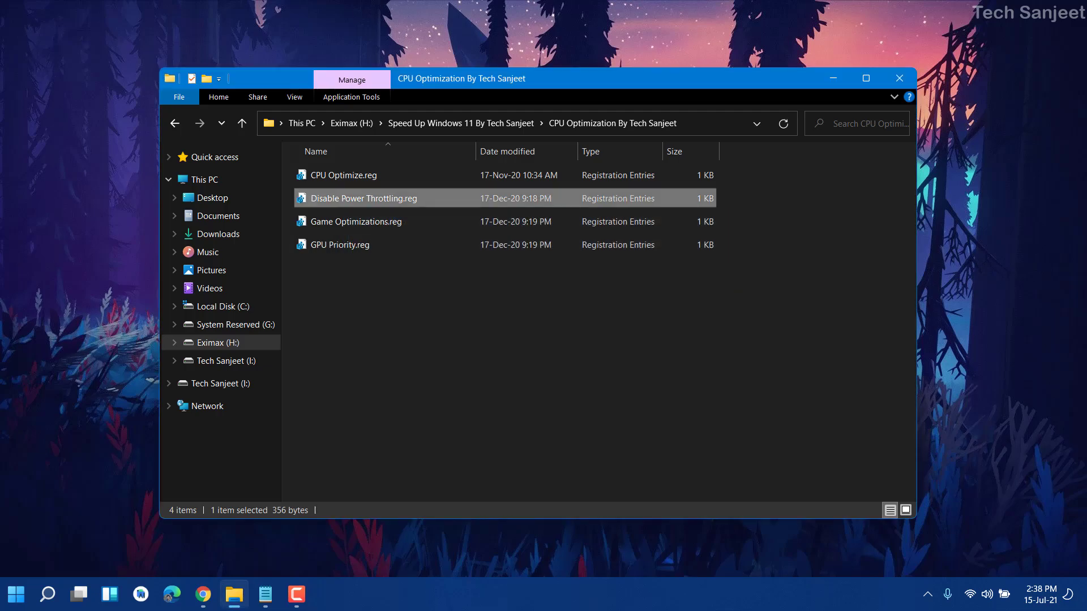
key(Down)
key(Return)
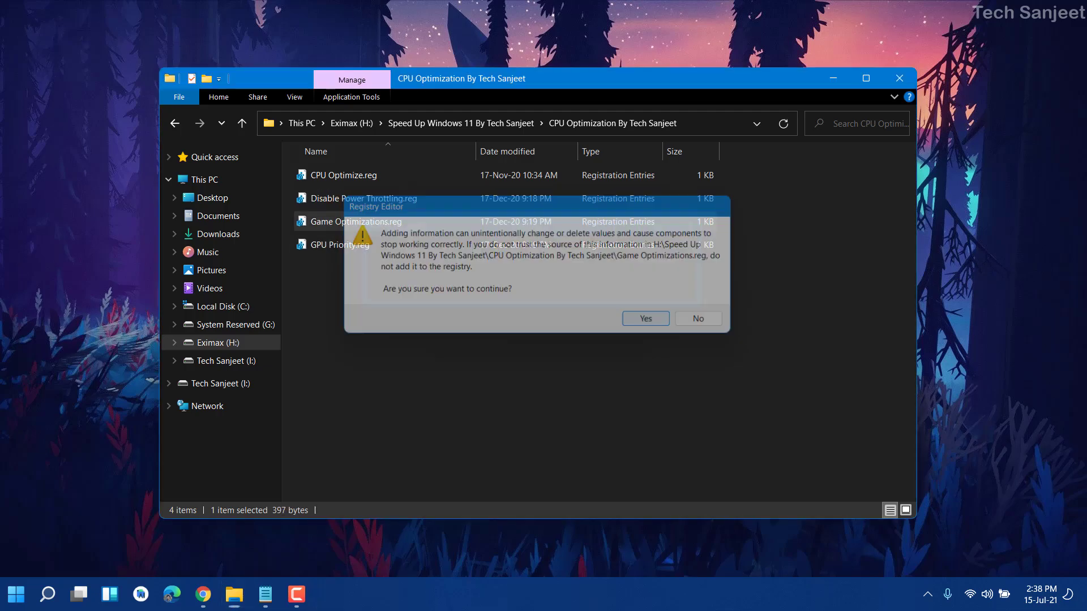
key(Return)
key(Return)
key(Down)
key(Return)
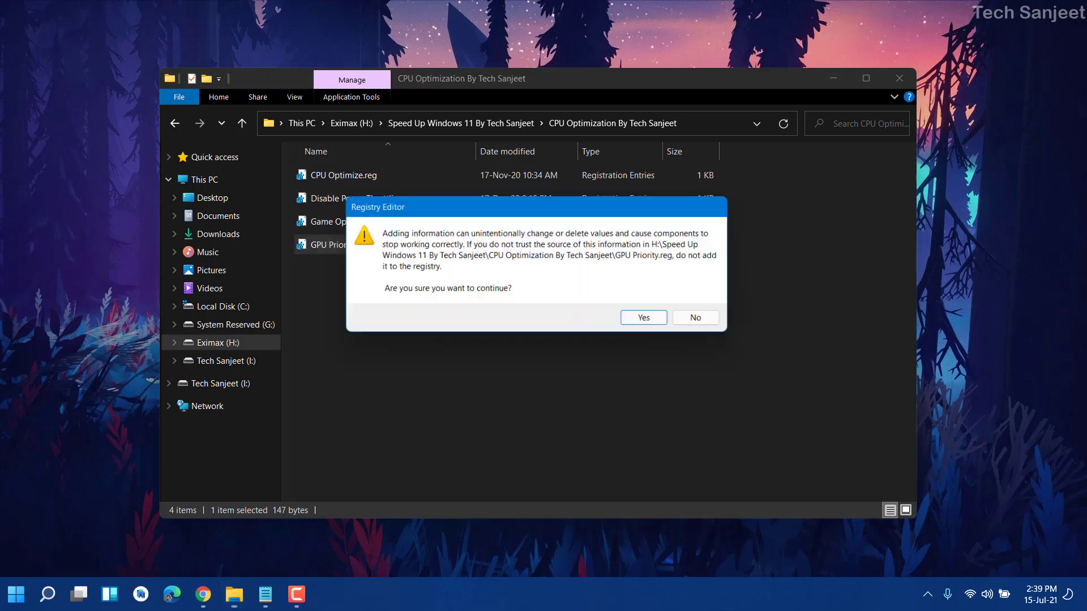
key(Return)
key(Return)
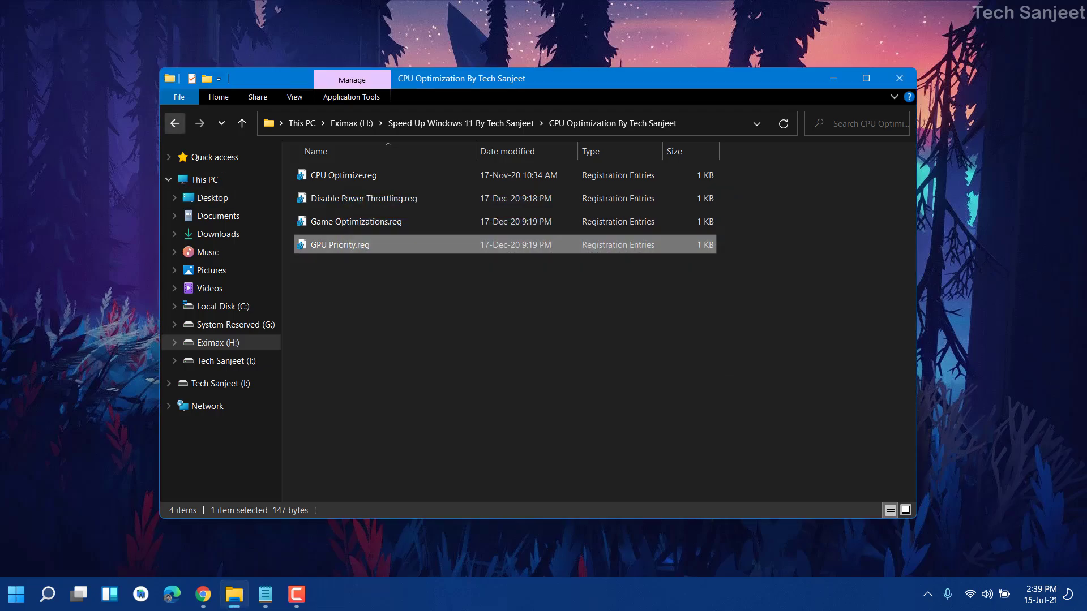
click(174, 122)
In Optimizations for Gaming & Performance, merge the CPU Optimization for Gameing and Disable Game DVR files.
double_click(351, 198)
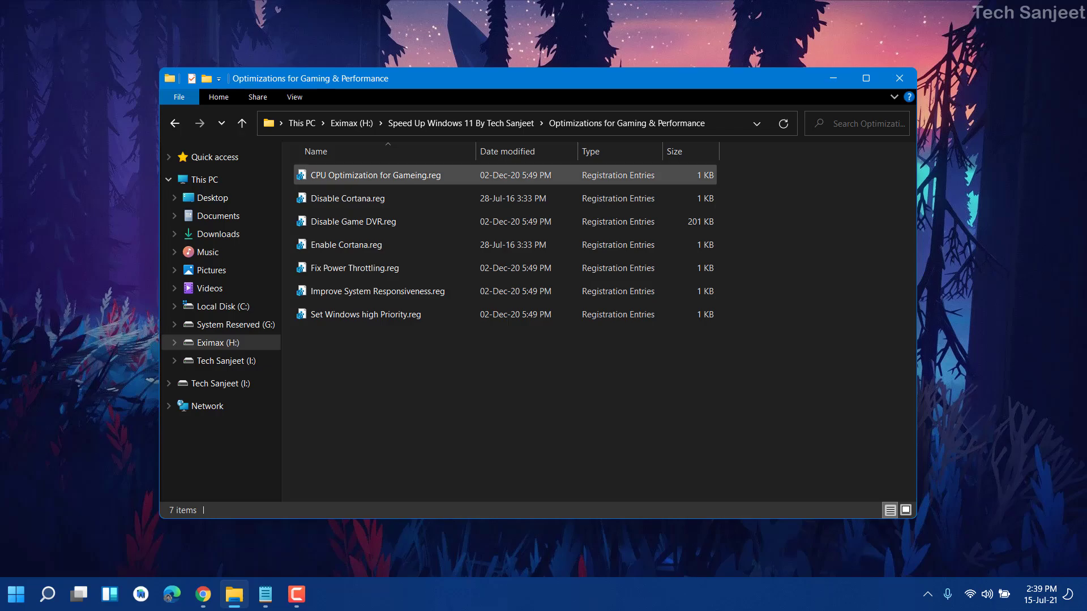
double_click(375, 175)
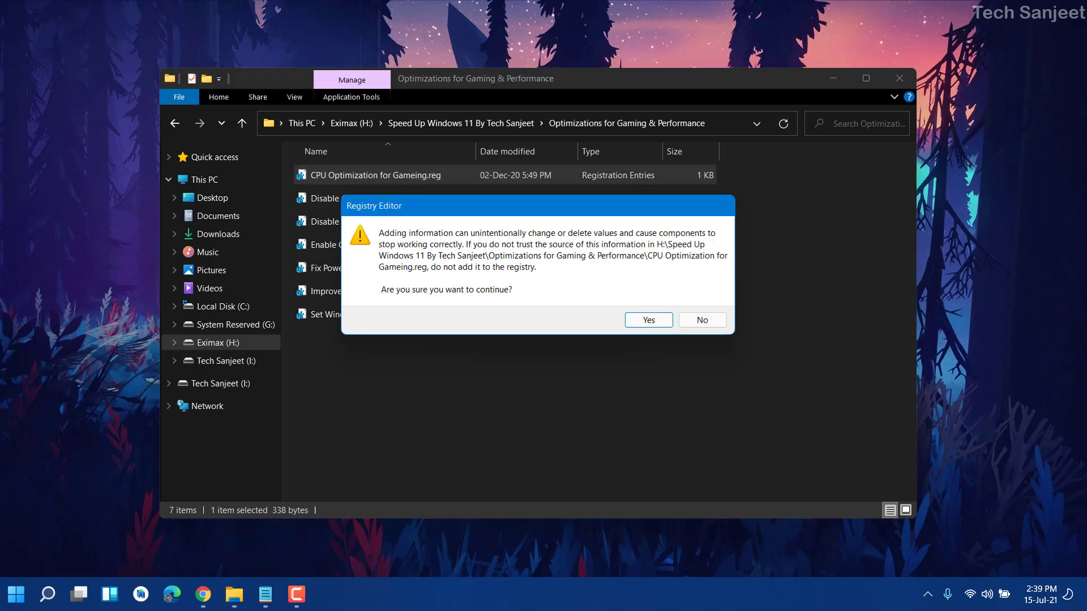
key(Return)
key(Return)
key(Down)
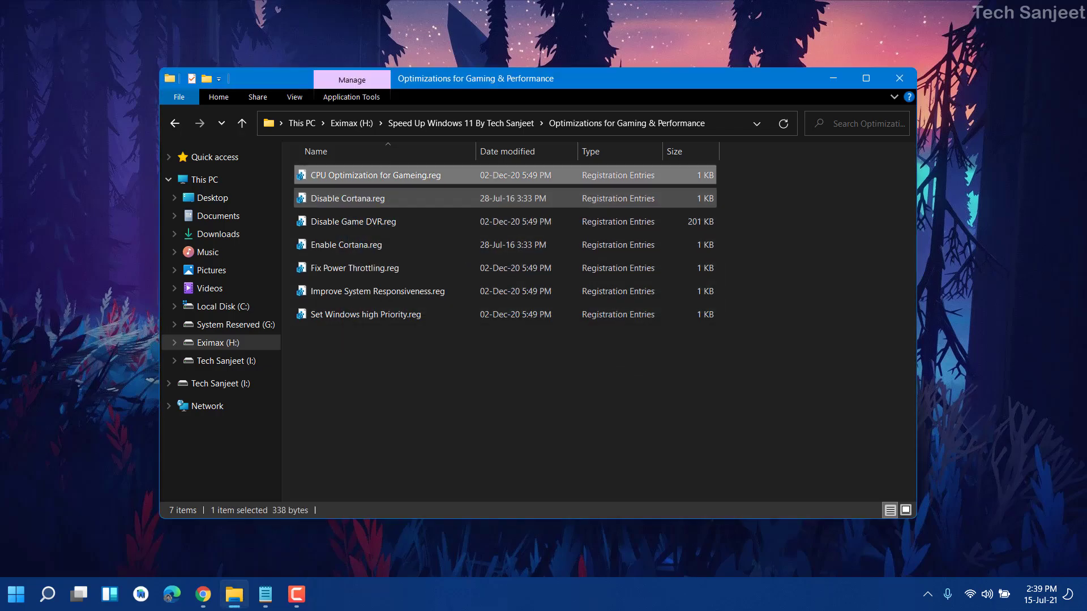
key(Return)
key(Return)
key(Return)
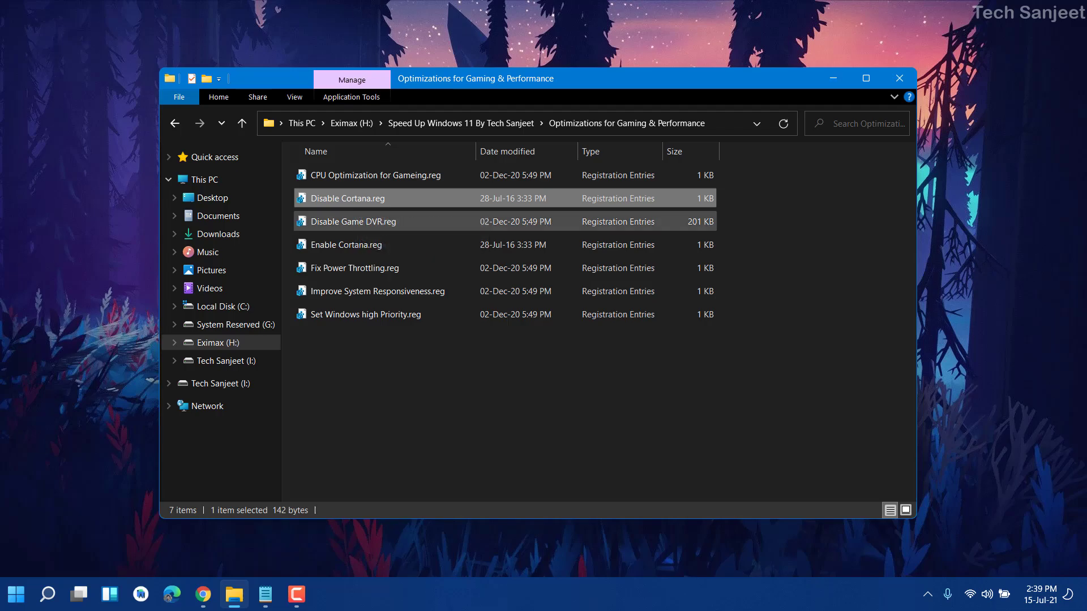
key(Down)
key(Up)
key(Down)
key(Return)
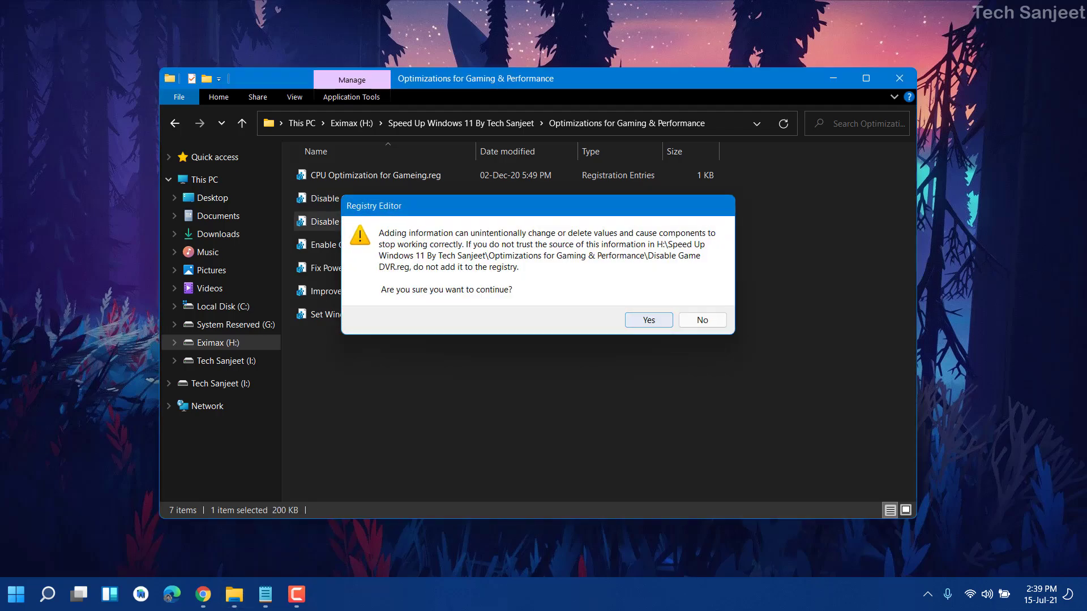
key(Return)
Merge Fix Power Throttling, Improve System Responsiveness and Set Windows high Priority .reg files.
key(Return)
click(354, 268)
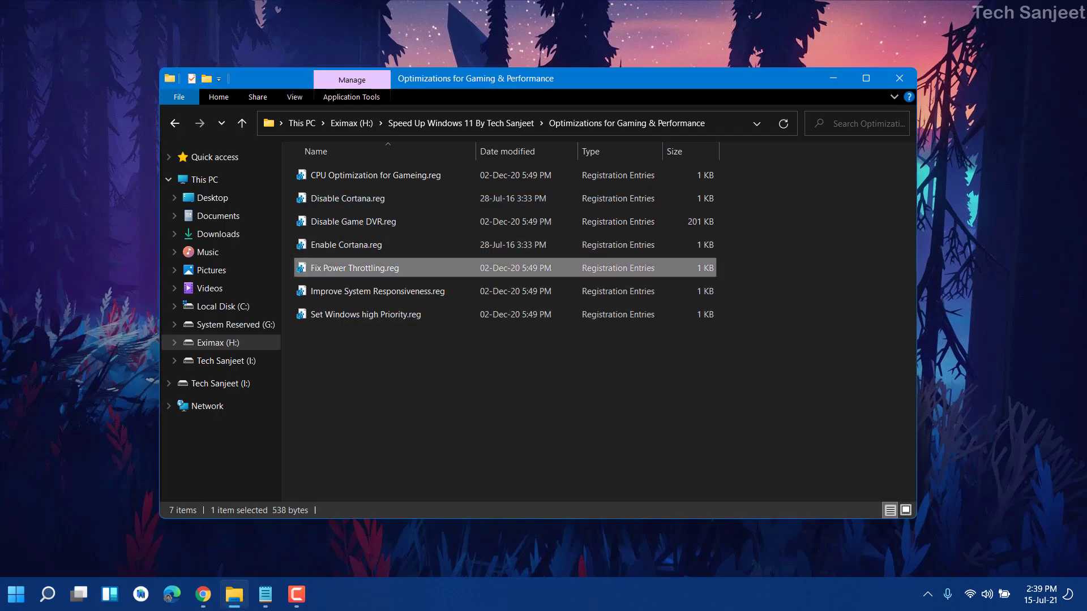
key(Return)
key(Return)
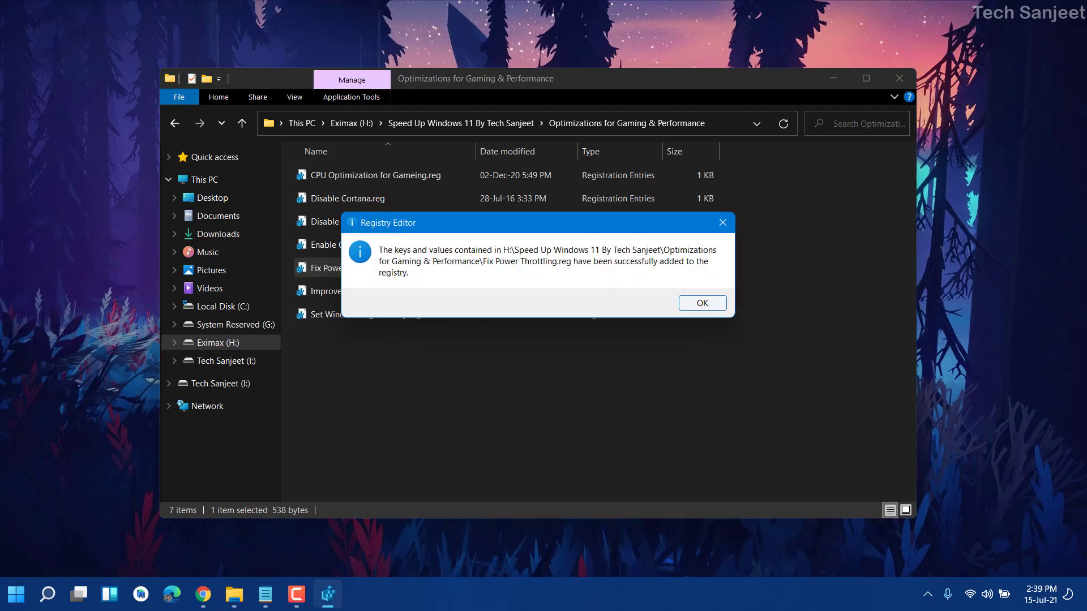
key(Return)
double_click(377, 291)
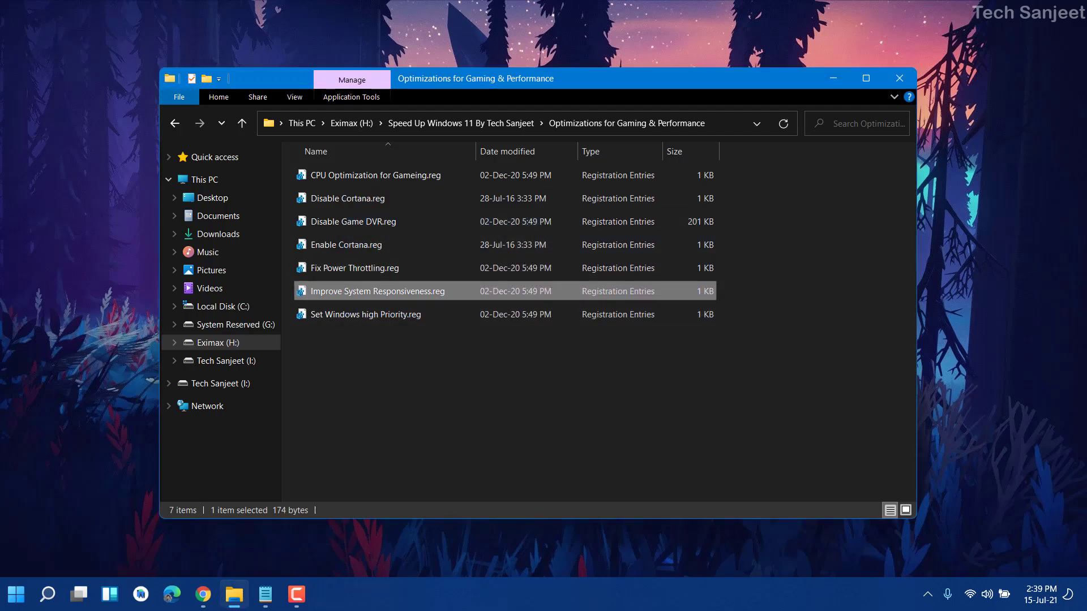
key(Return)
key(Return)
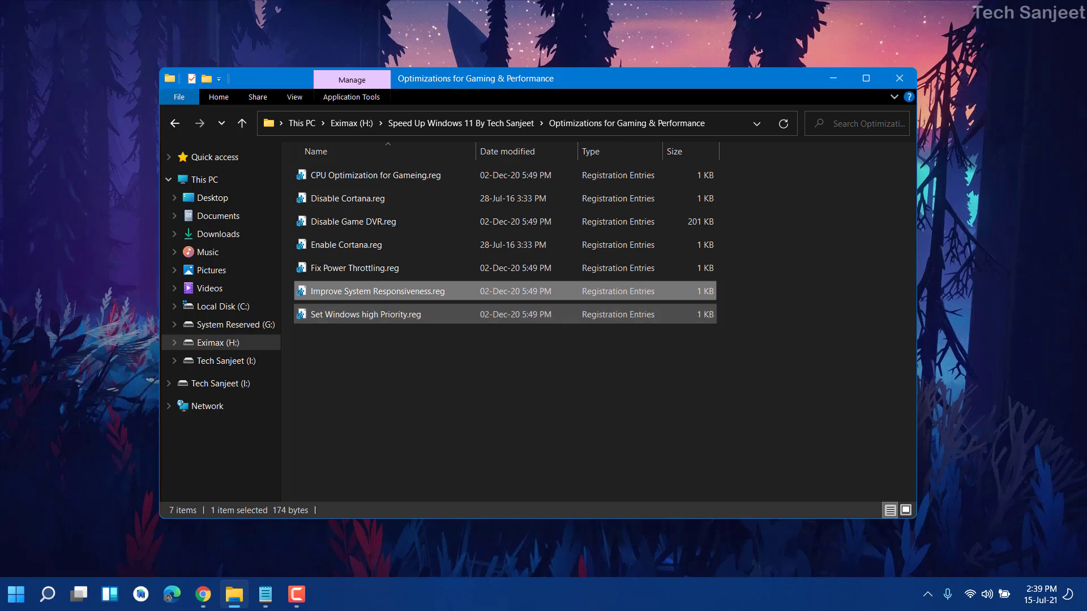
double_click(366, 314)
key(Return)
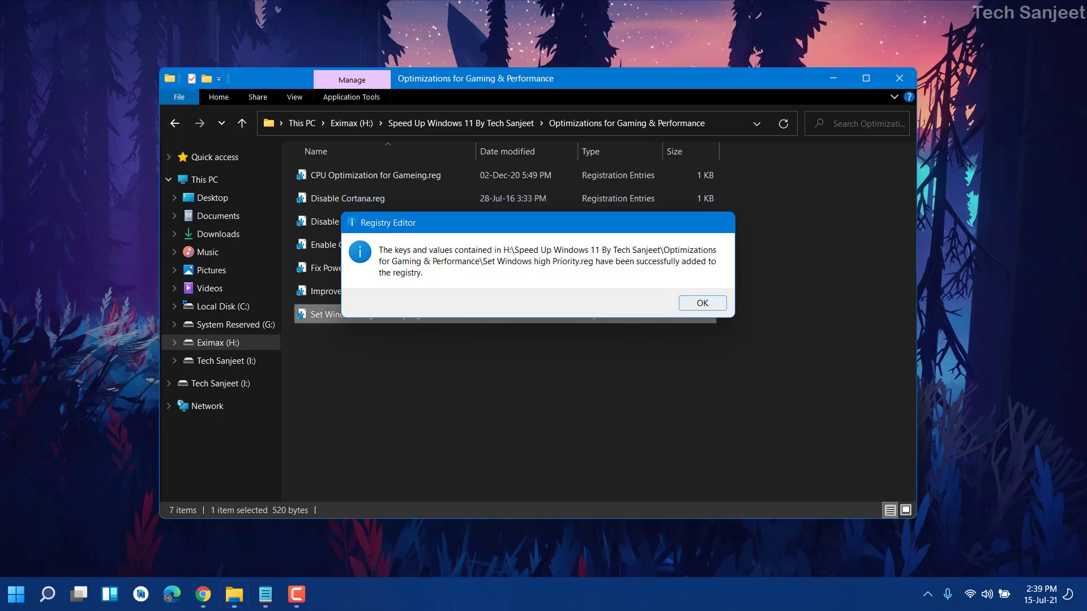
key(Return)
click(175, 122)
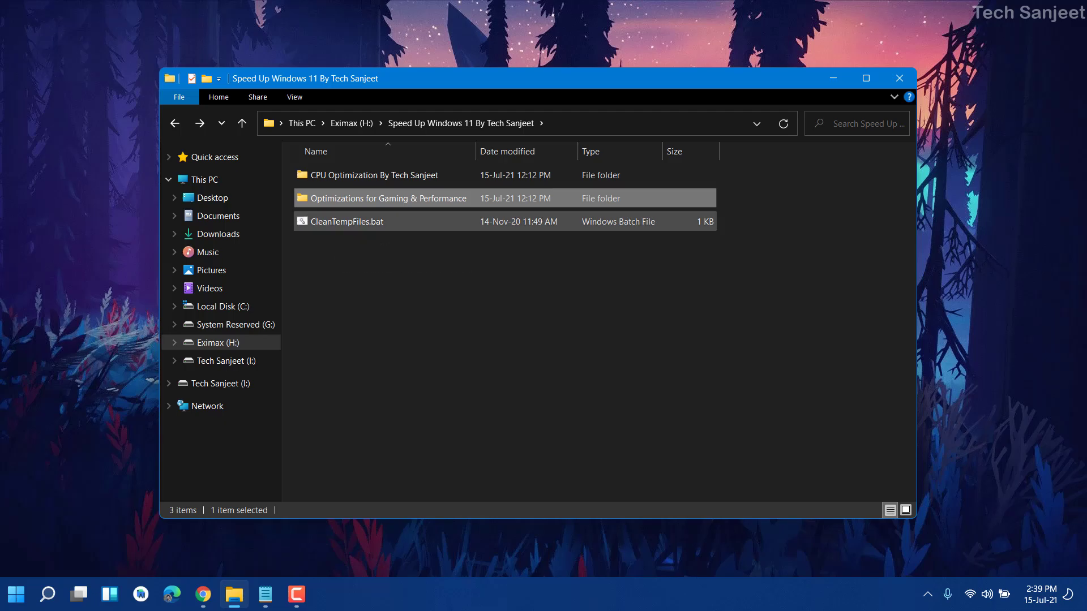
Review CleanTempFiles.bat in Notepad and close it without changes.
right_click(351, 225)
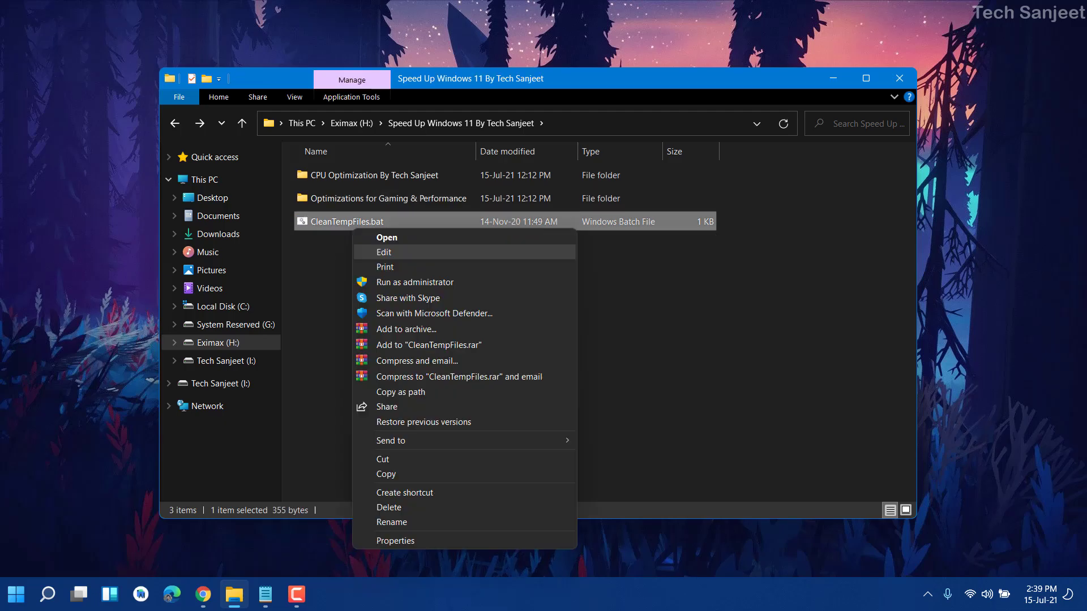
click(383, 252)
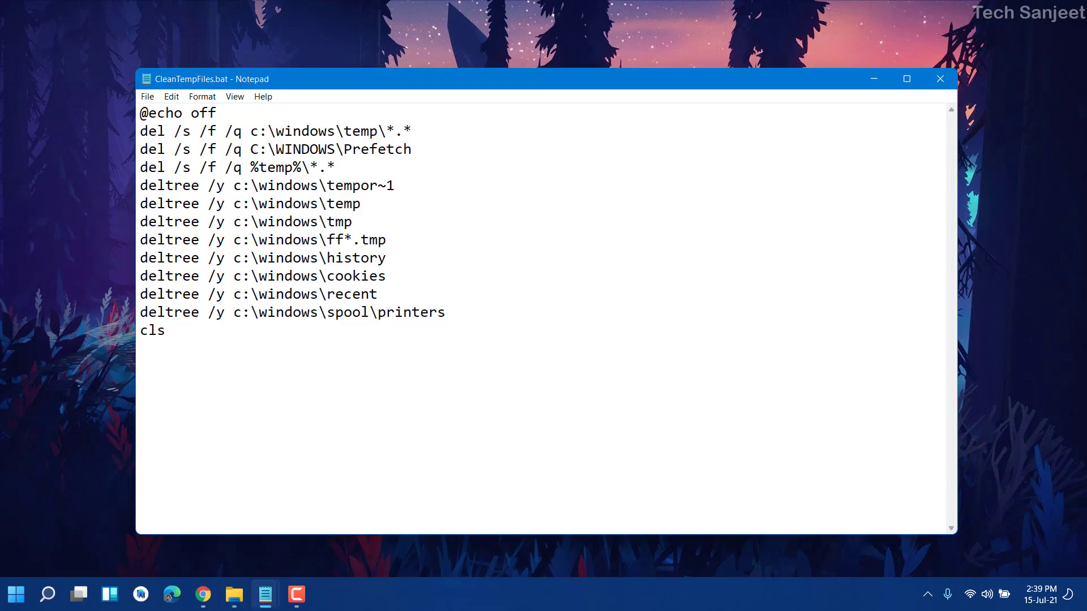
drag(165, 331, 140, 113)
click(386, 258)
key(alt+F4)
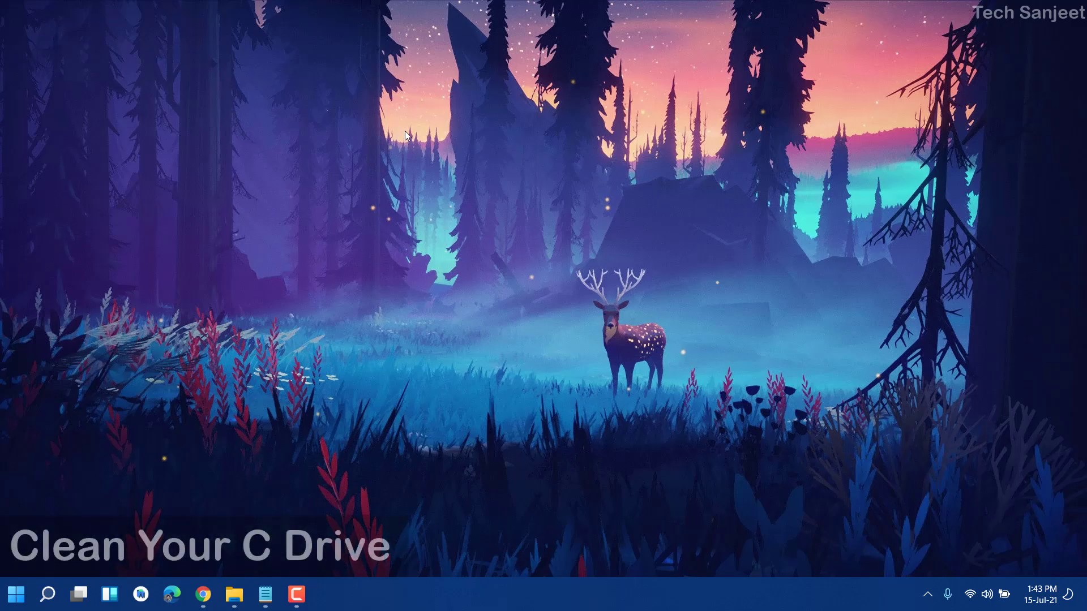
Open This PC in File Explorer and select Local Disk (C:).
key(super+e)
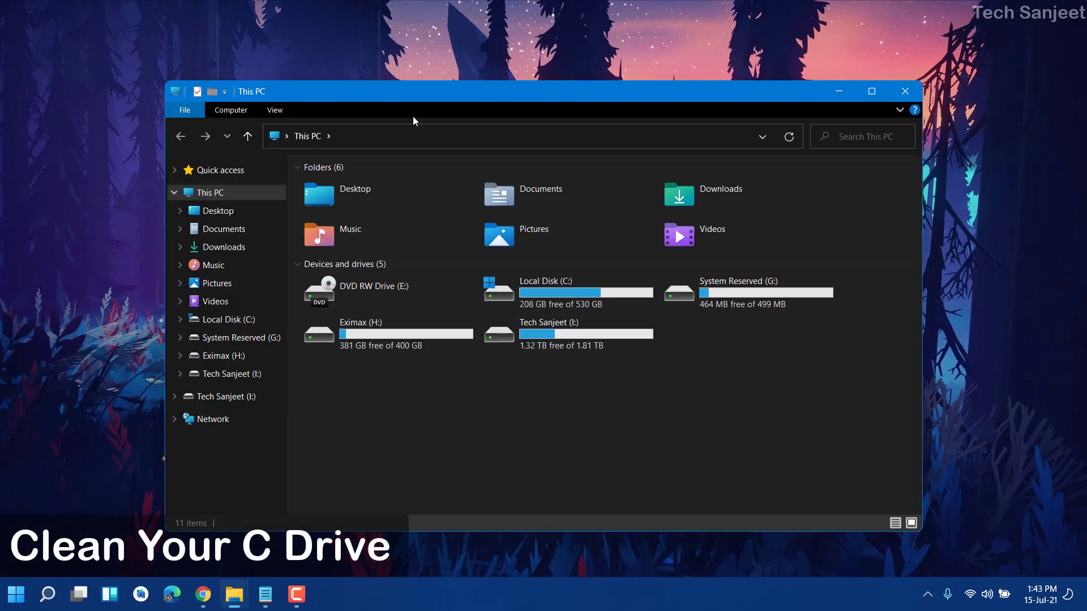
drag(416, 93, 372, 70)
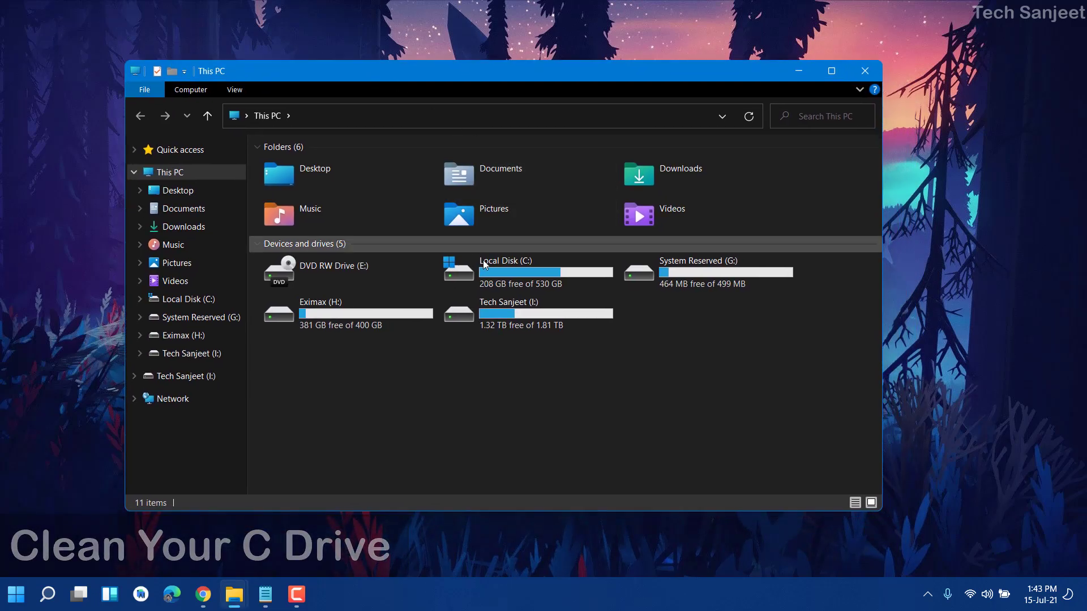
click(490, 290)
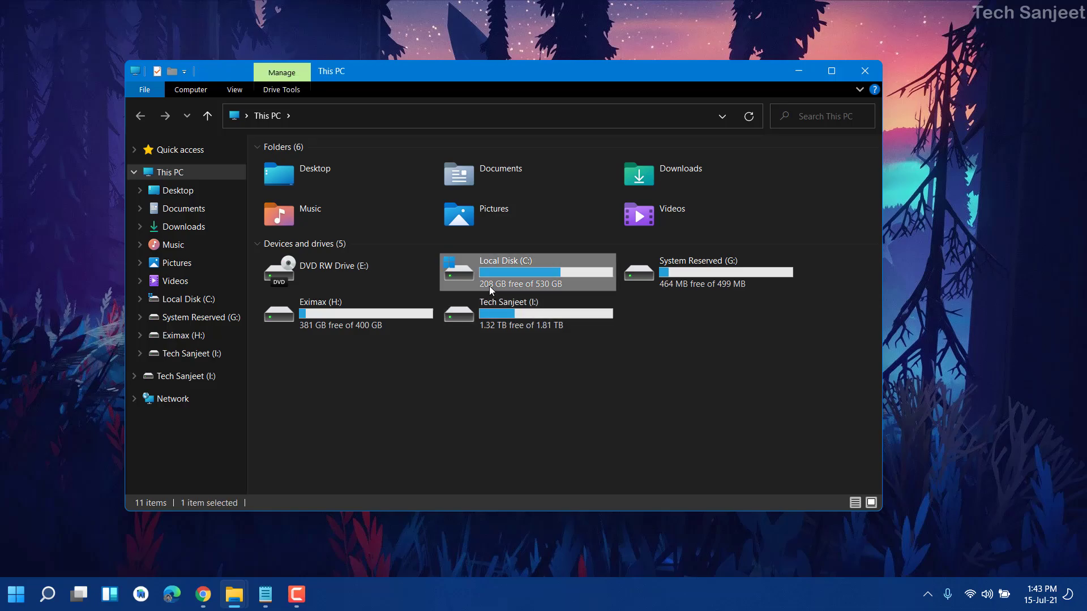
Start Disk Cleanup from the Local Disk (C:) Properties dialog.
right_click(489, 286)
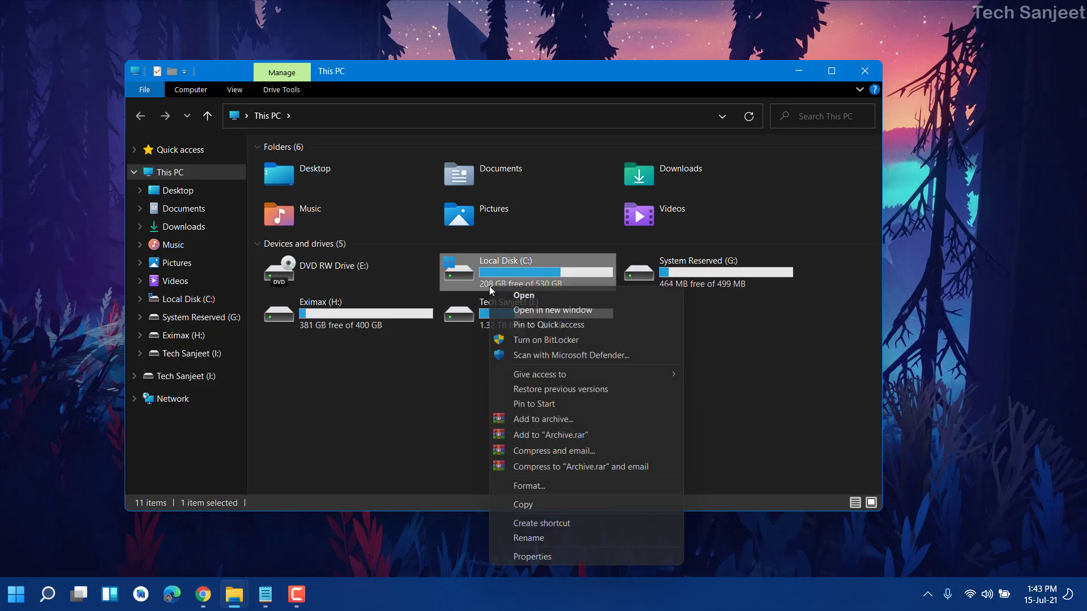
click(529, 556)
drag(580, 233, 558, 112)
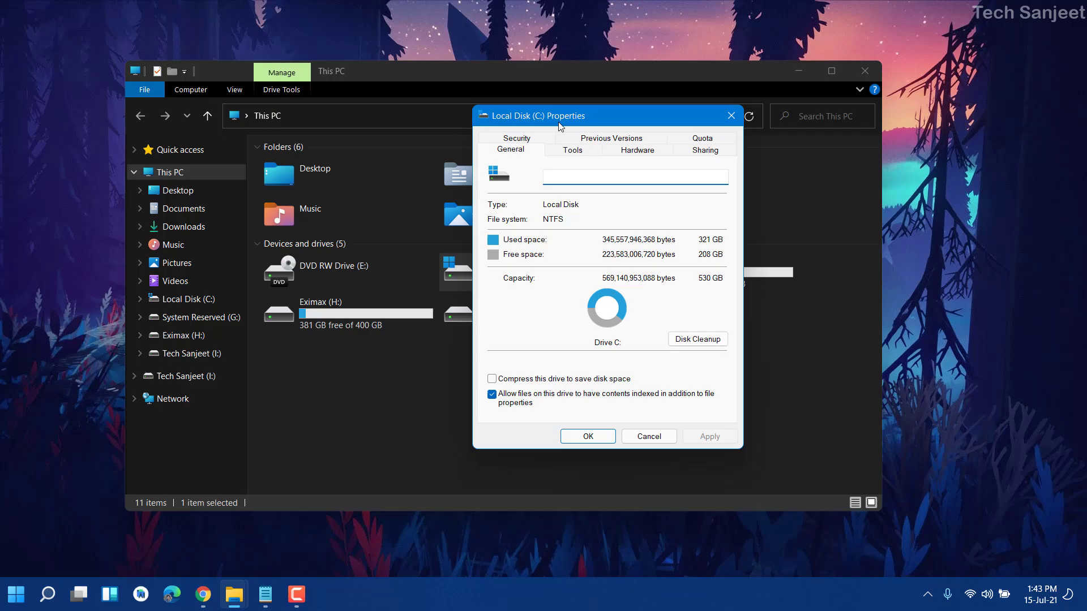
click(690, 341)
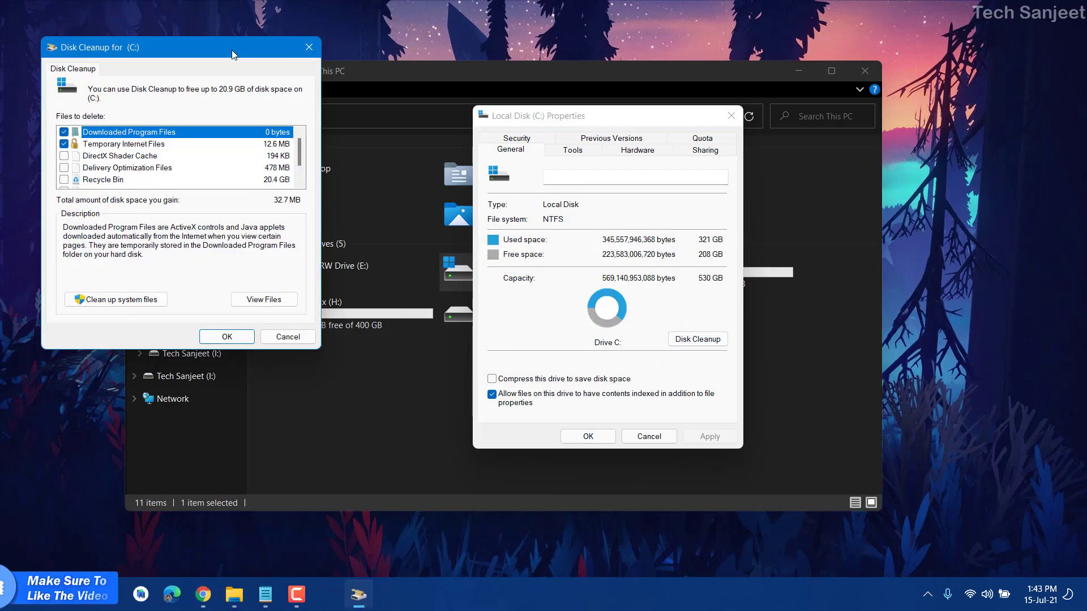
drag(232, 50, 377, 140)
Include DirectX Shader Cache, Delivery Optimization Files and Recycle Bin, then permanently delete them.
click(209, 245)
click(209, 258)
click(209, 270)
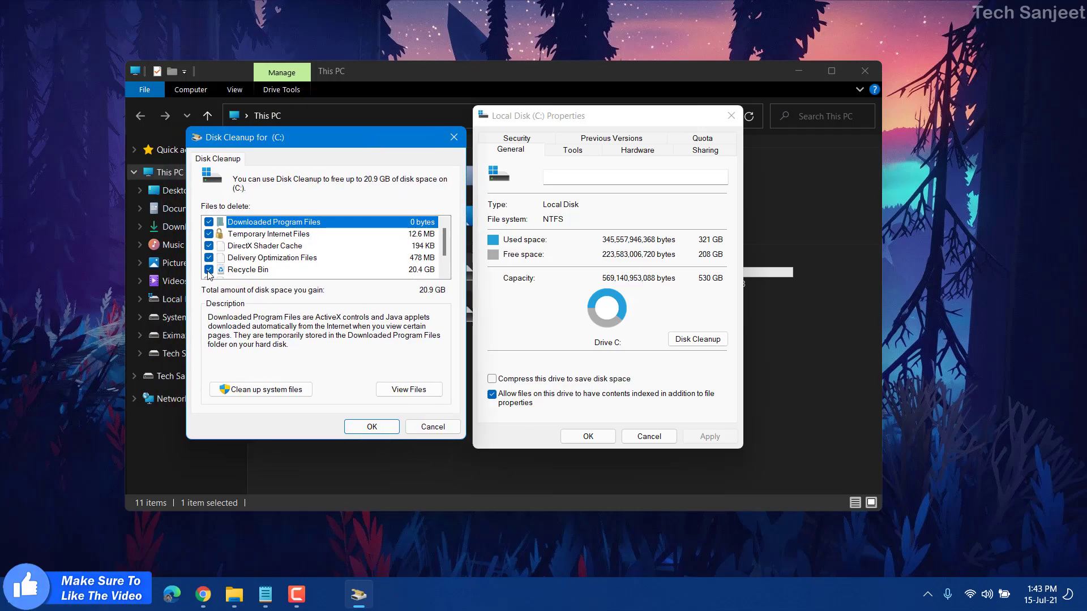
scroll(209, 271, down, 1)
scroll(208, 272, up, 1)
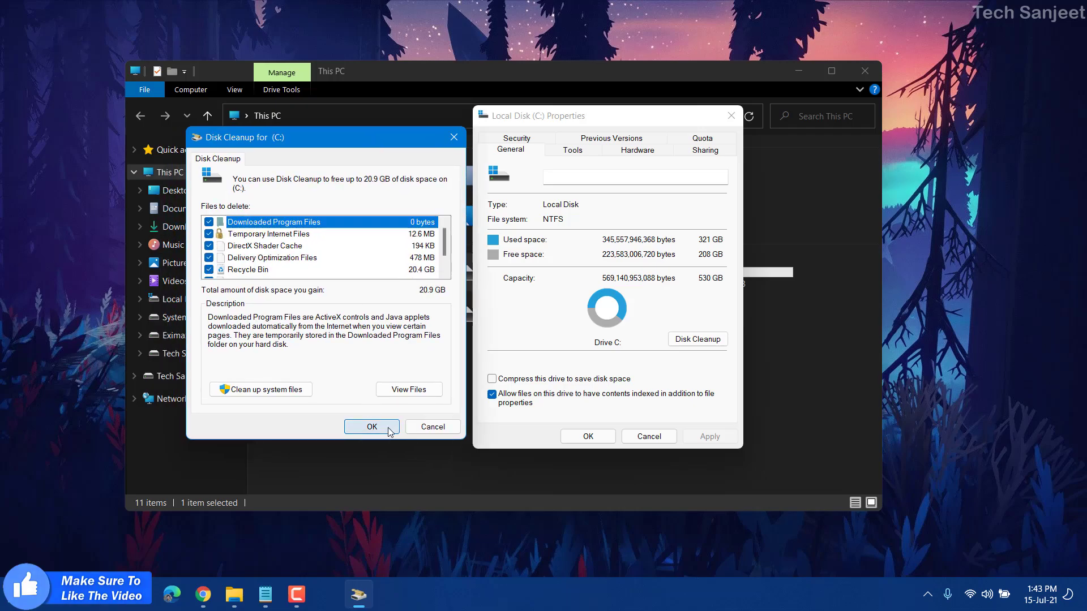
click(389, 429)
click(571, 303)
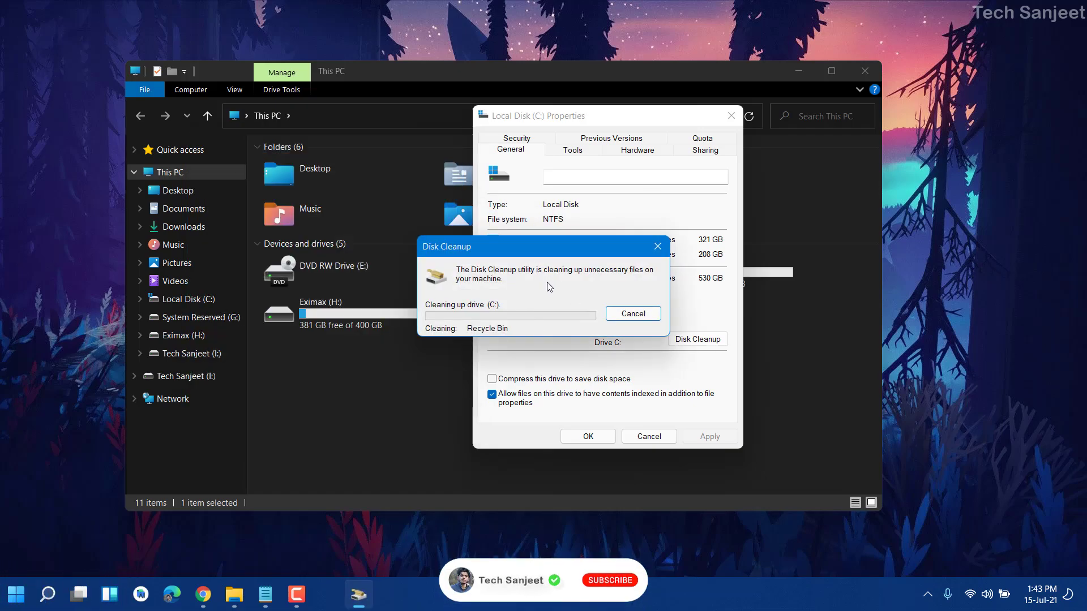
Clean up system files on C:, deleting Windows error reports and Recycle Bin contents.
click(684, 340)
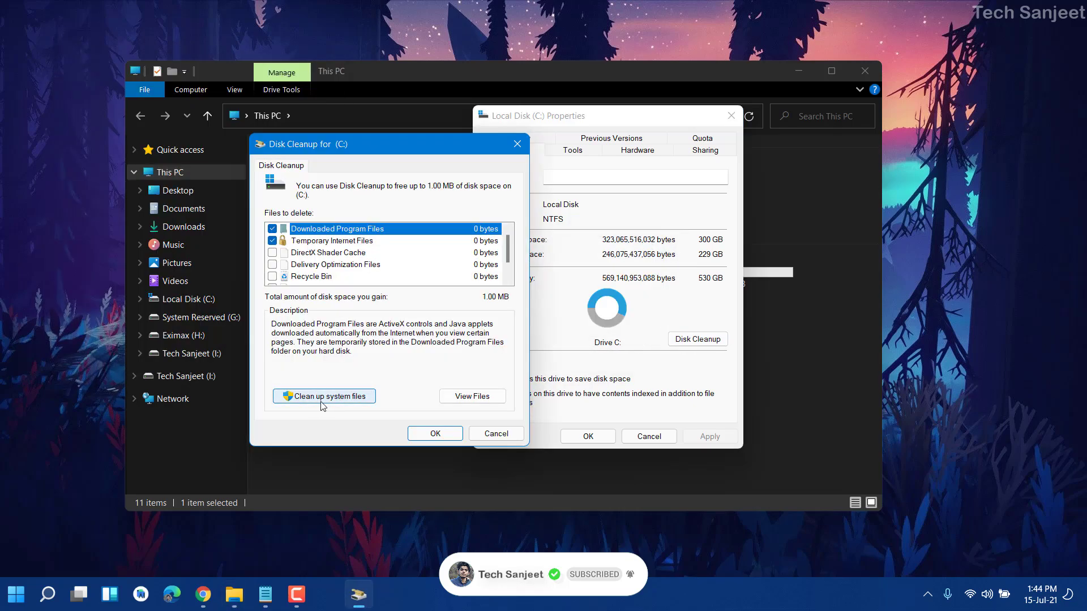
click(322, 397)
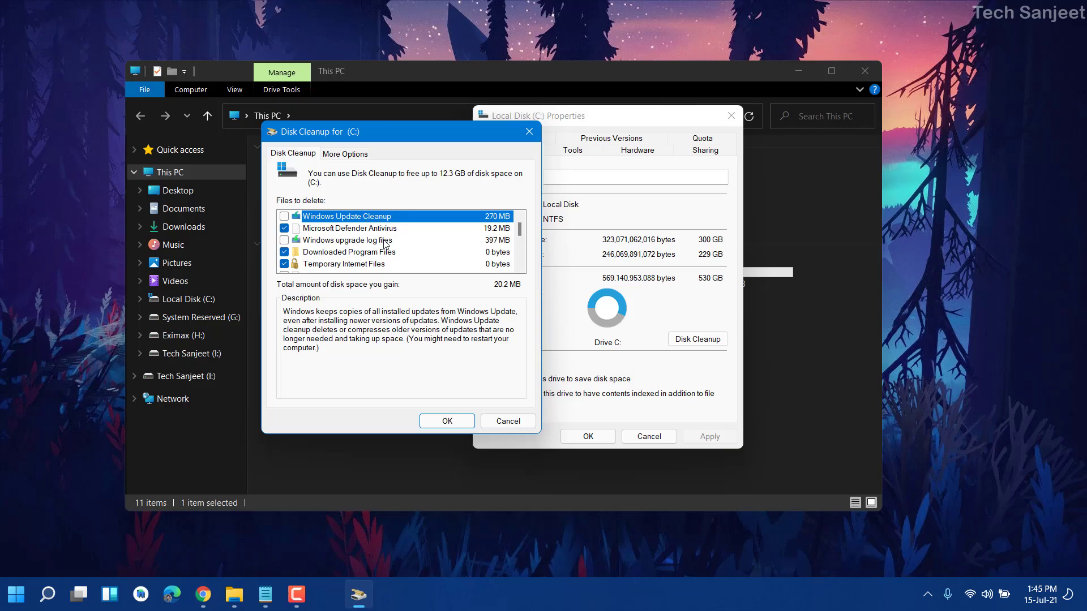
scroll(285, 246, down, 1)
click(284, 241)
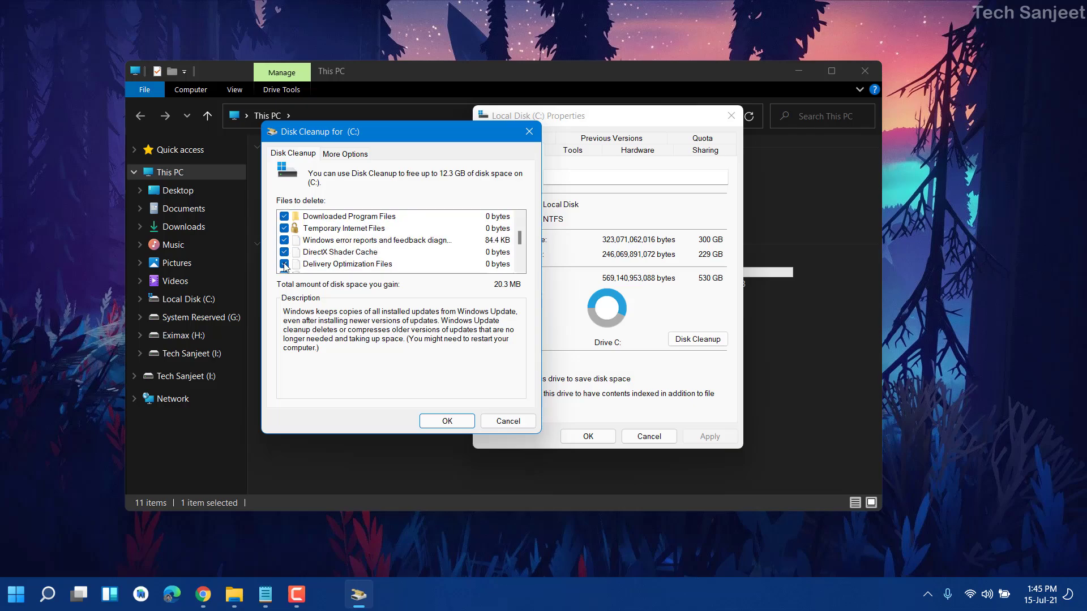
scroll(285, 266, down, 2)
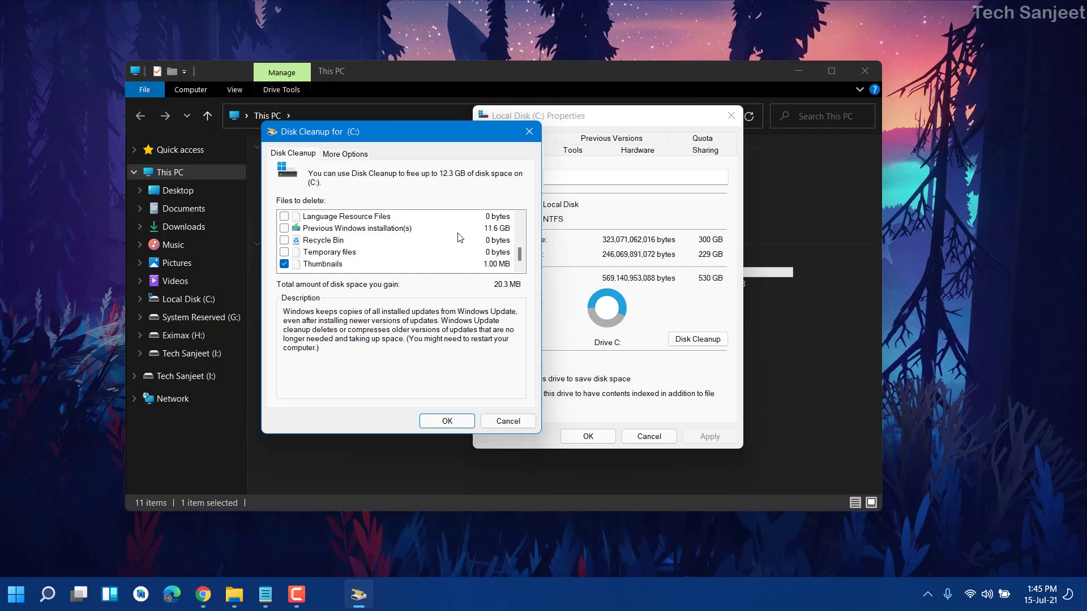
click(284, 240)
scroll(345, 245, up, 3)
click(447, 421)
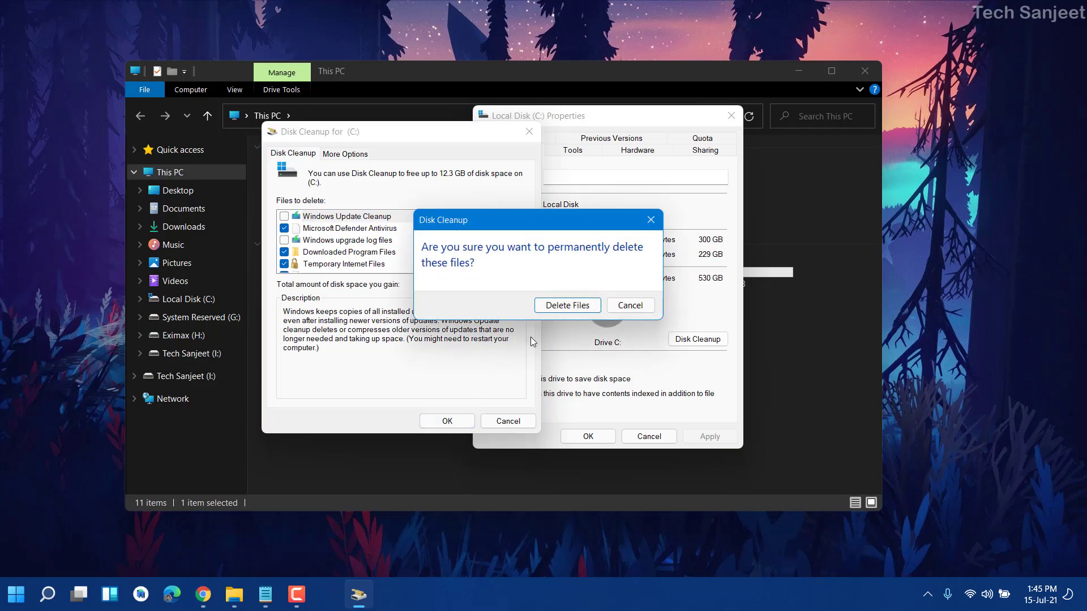
click(570, 305)
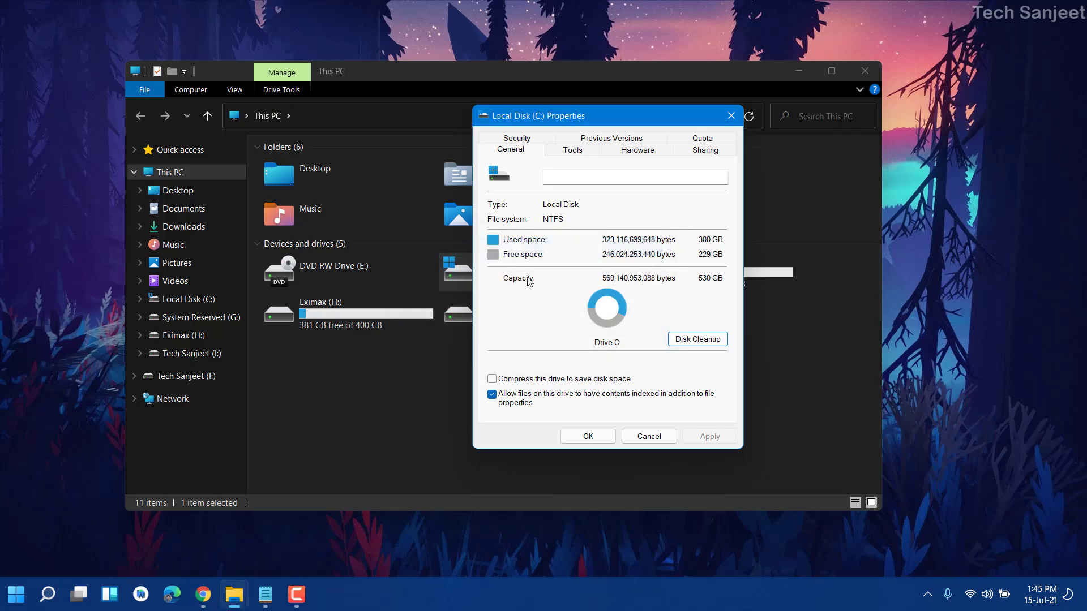
Close the Local Disk (C:) Properties dialog with OK.
click(588, 439)
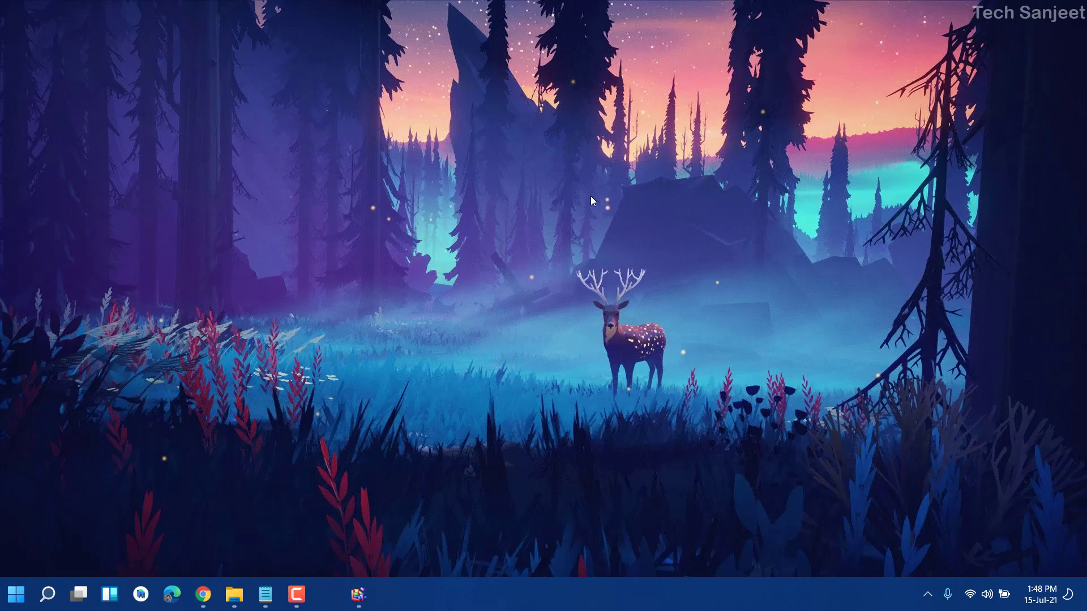
Launch System Configuration by running msconfig from the Run box.
key(super+r)
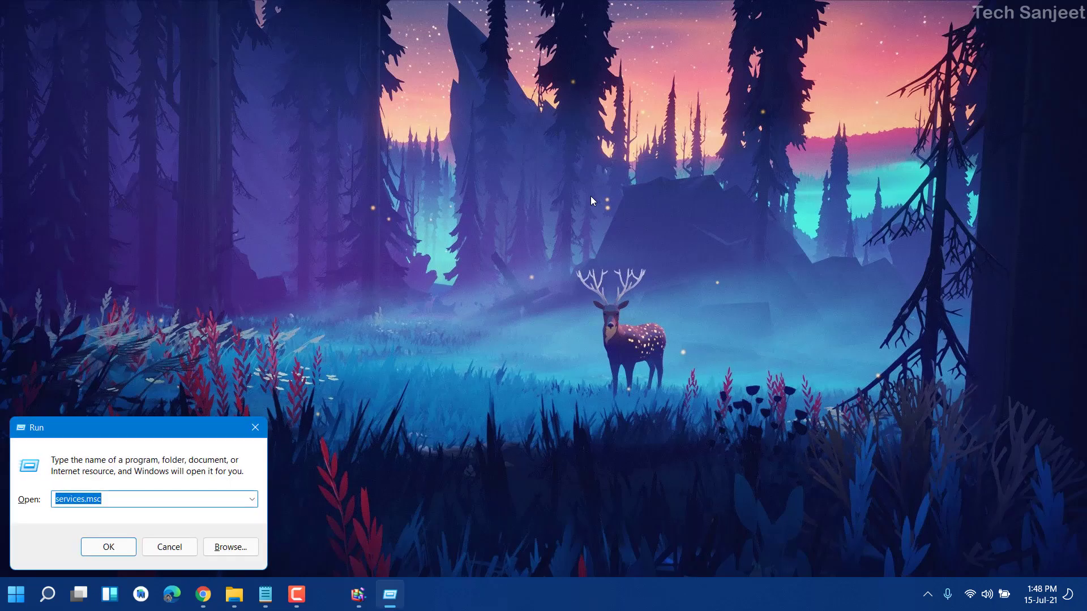
text(ms)
key(Up)
key(Return)
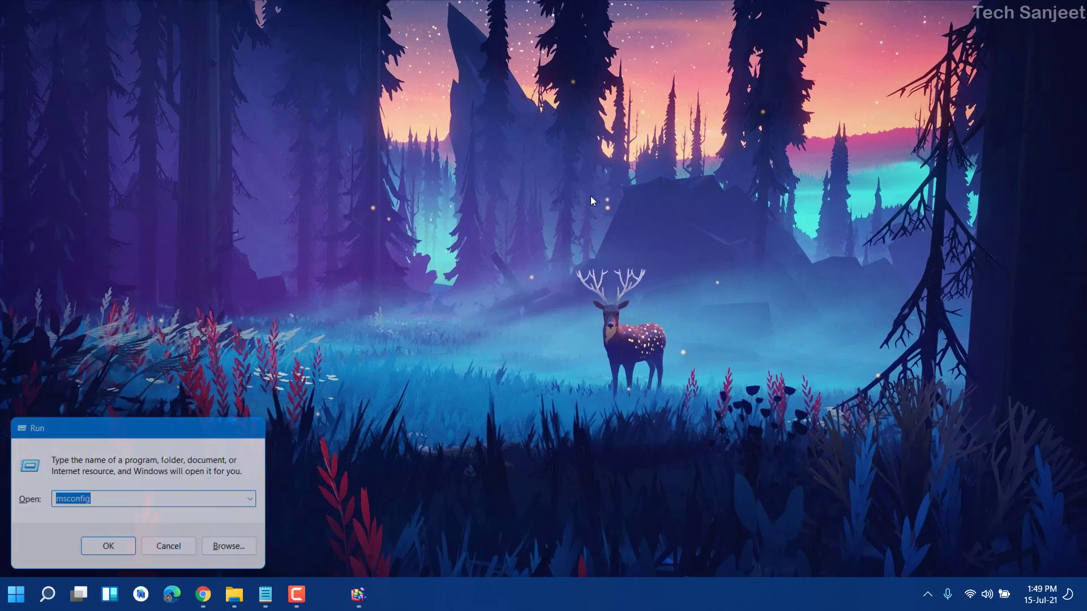
On the Services tab, hide Microsoft services, disable all others, apply, and exit without restart.
click(435, 187)
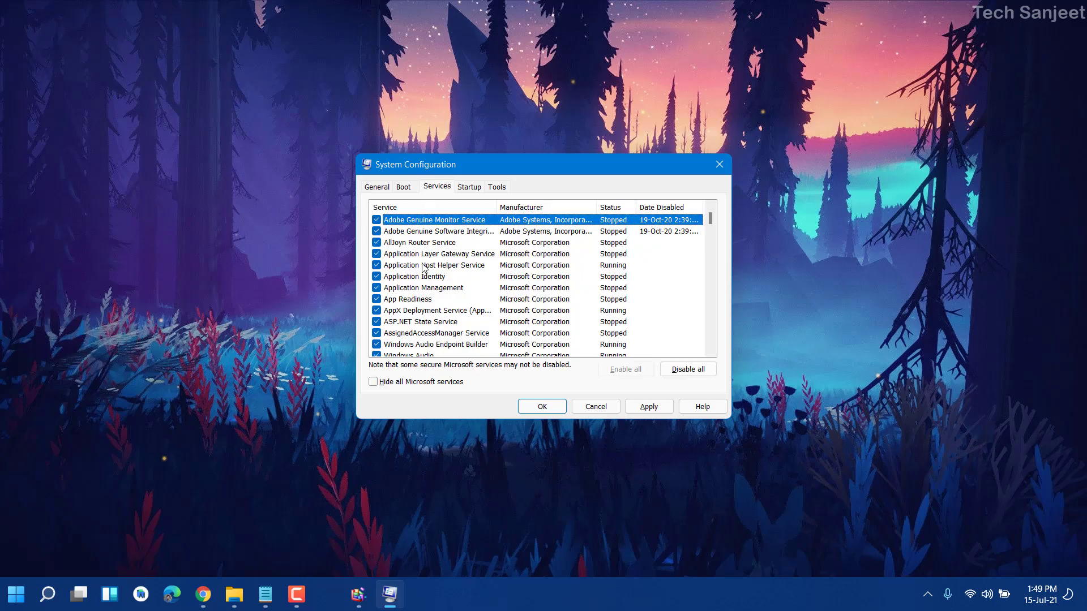
click(387, 384)
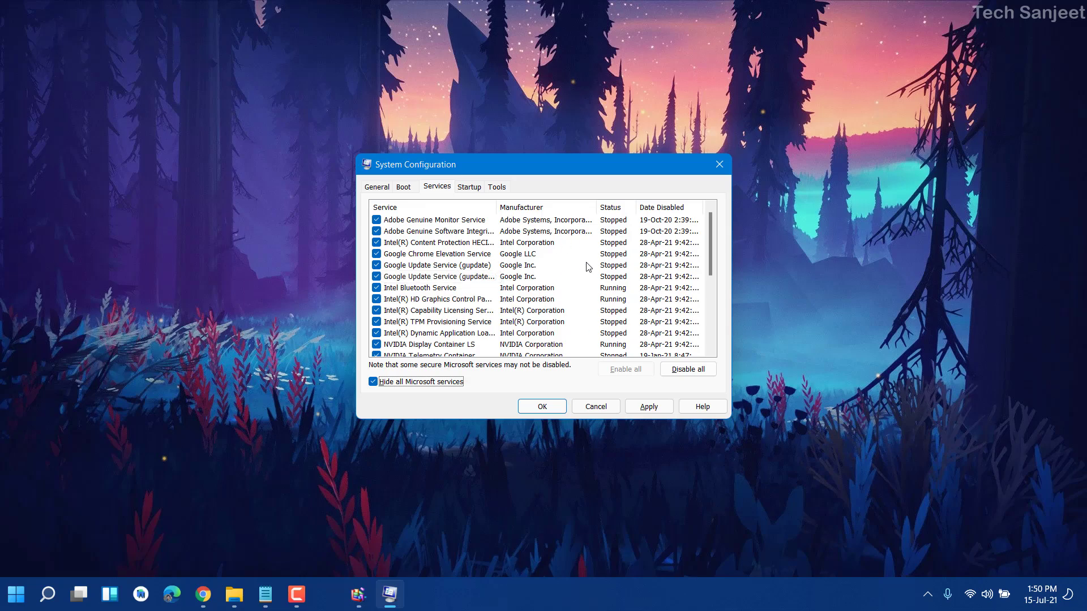
scroll(516, 291, down, 5)
scroll(516, 291, up, 5)
click(688, 369)
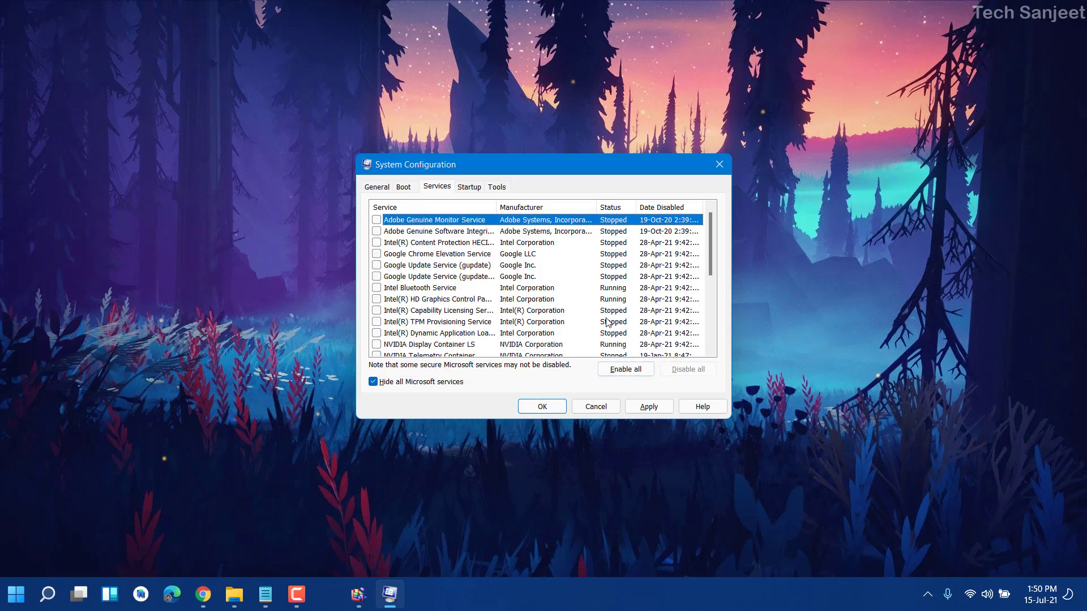
click(647, 405)
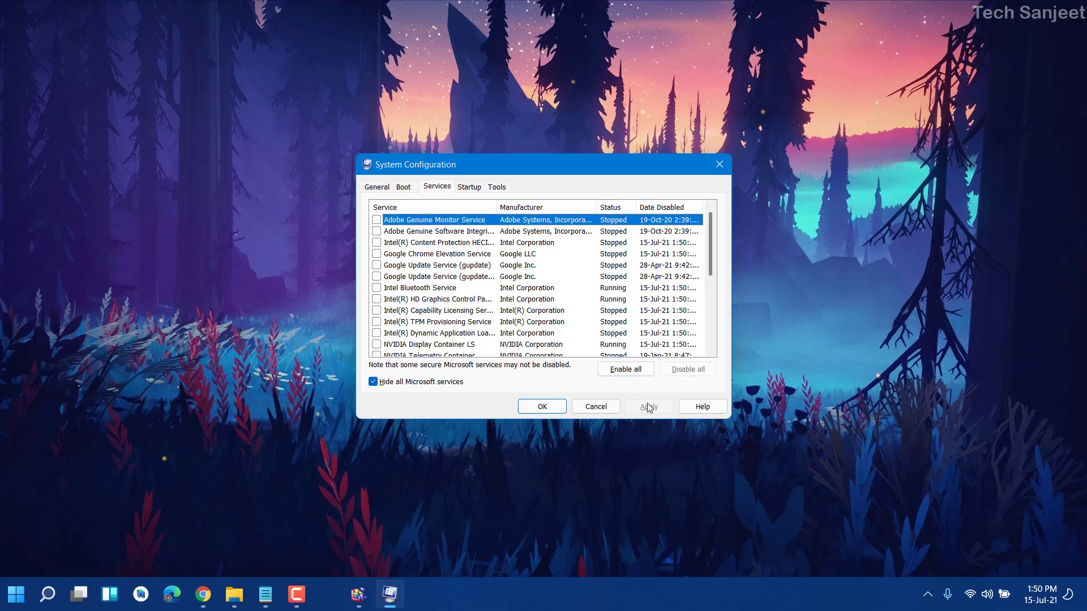
click(558, 405)
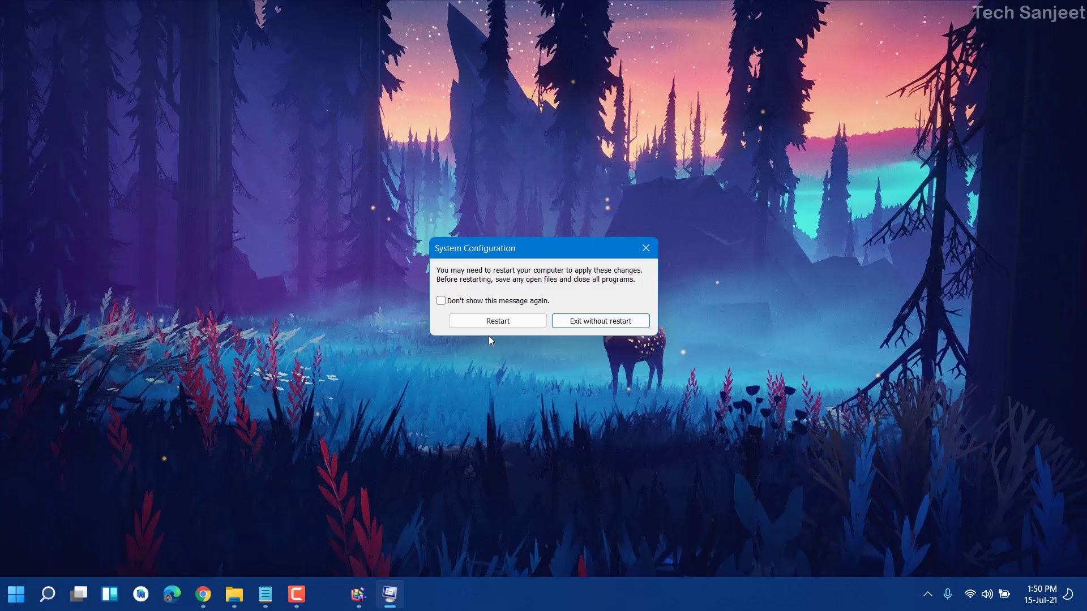
click(579, 326)
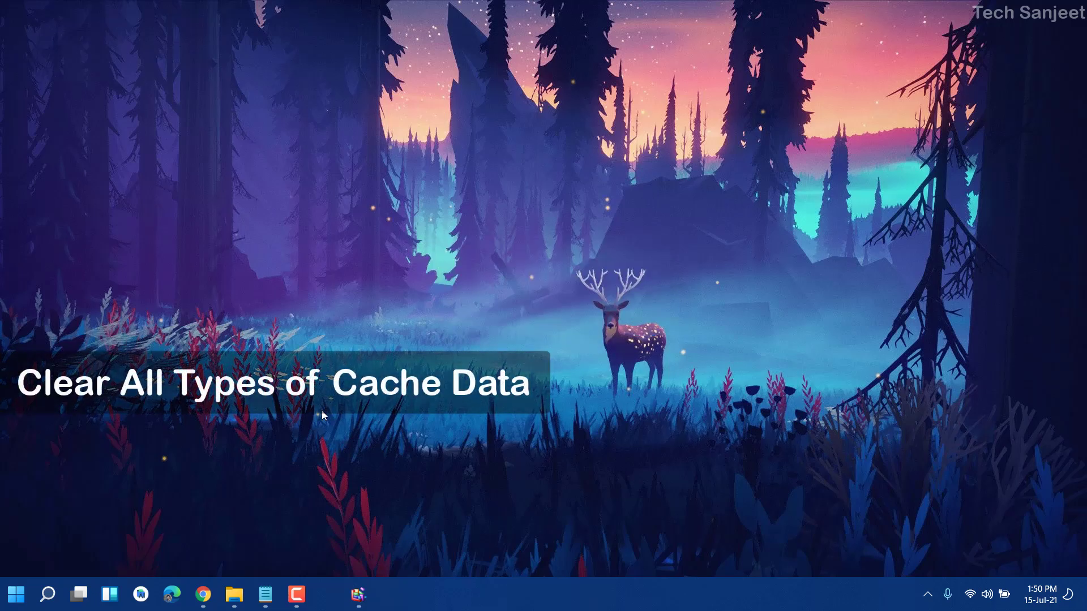
Open the C:\Windows\Temp folder by running 'temp', granting folder access.
key(super+r)
text(te)
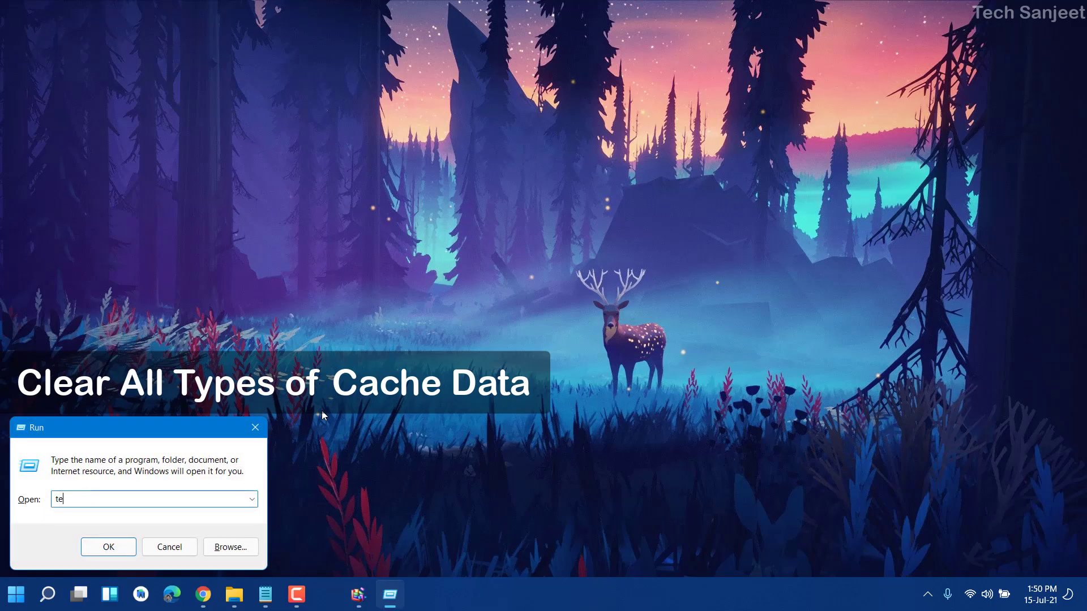
text(mp)
key(Return)
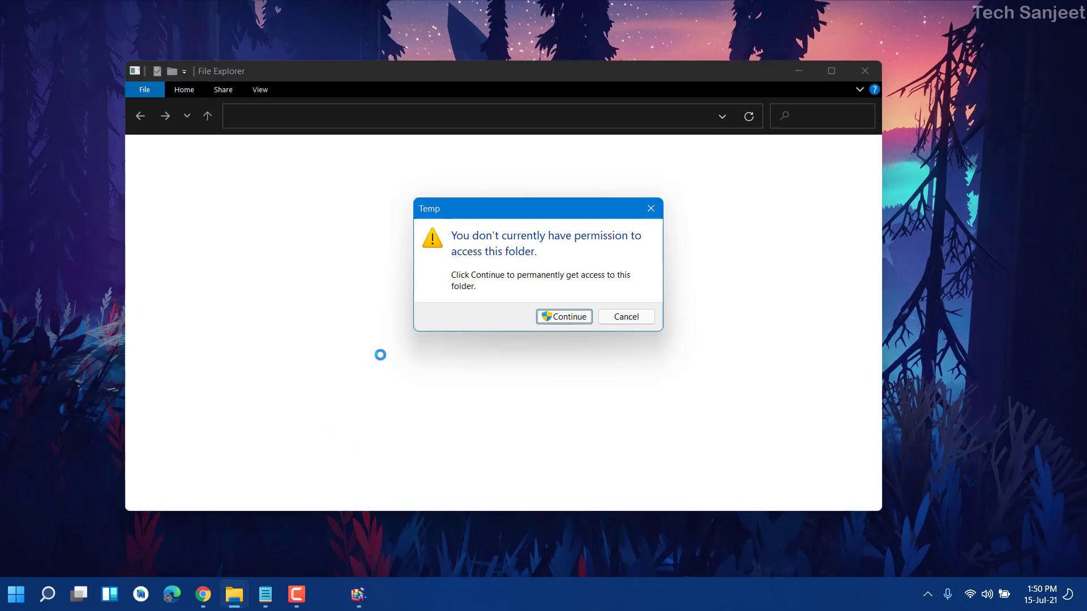
click(559, 314)
click(560, 315)
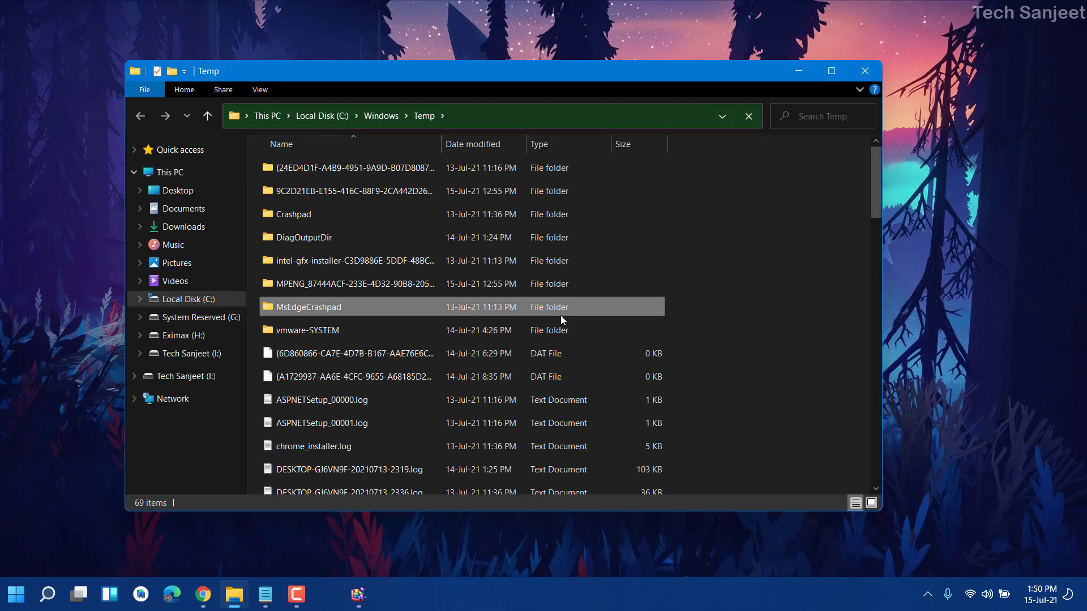
Delete everything in Temp, skipping the three items still in use.
key(ctrl+a)
right_click(591, 307)
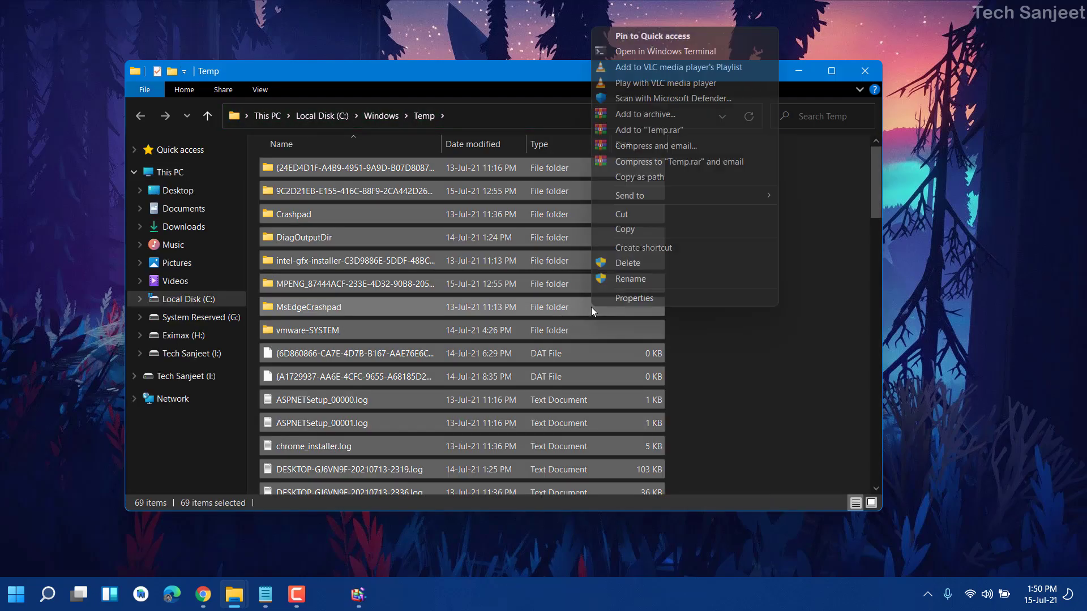
click(606, 374)
click(511, 262)
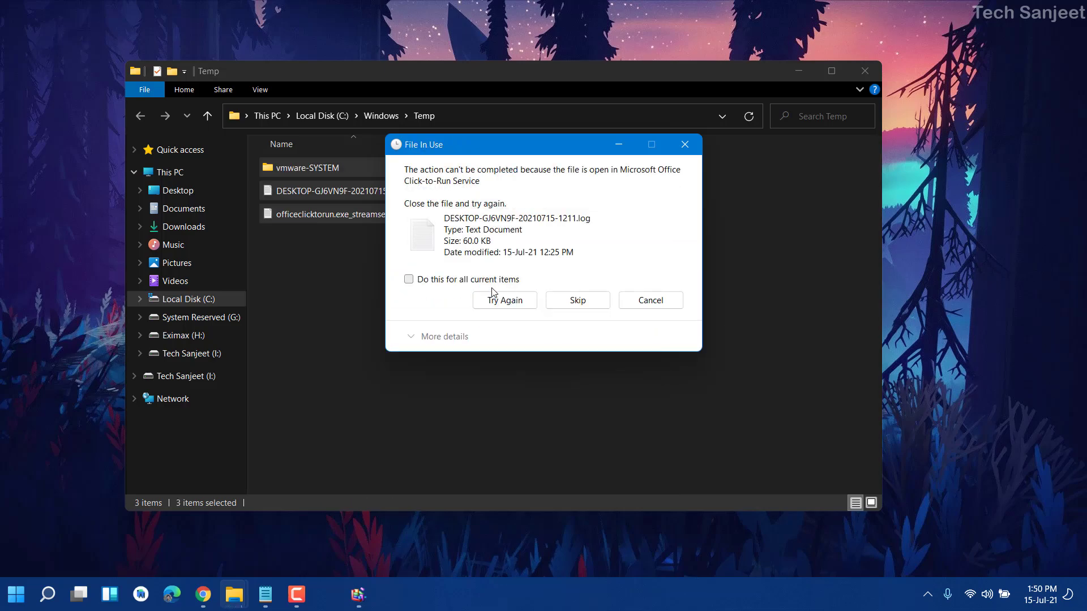
click(493, 279)
click(572, 300)
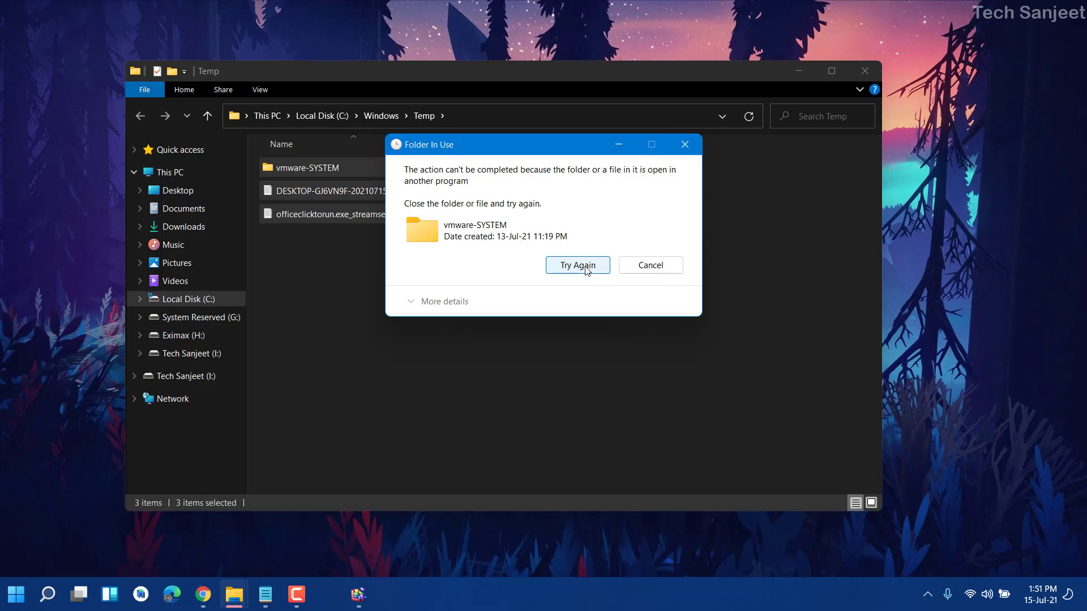
click(577, 265)
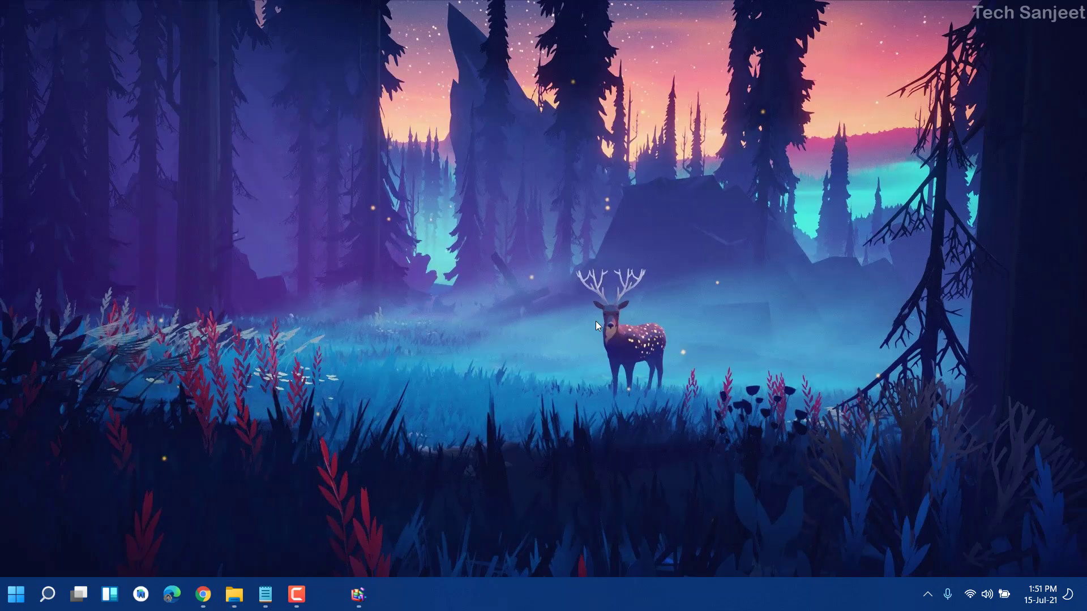
Open %temp% and delete its 220 items, skipping files still in use.
key(super+r)
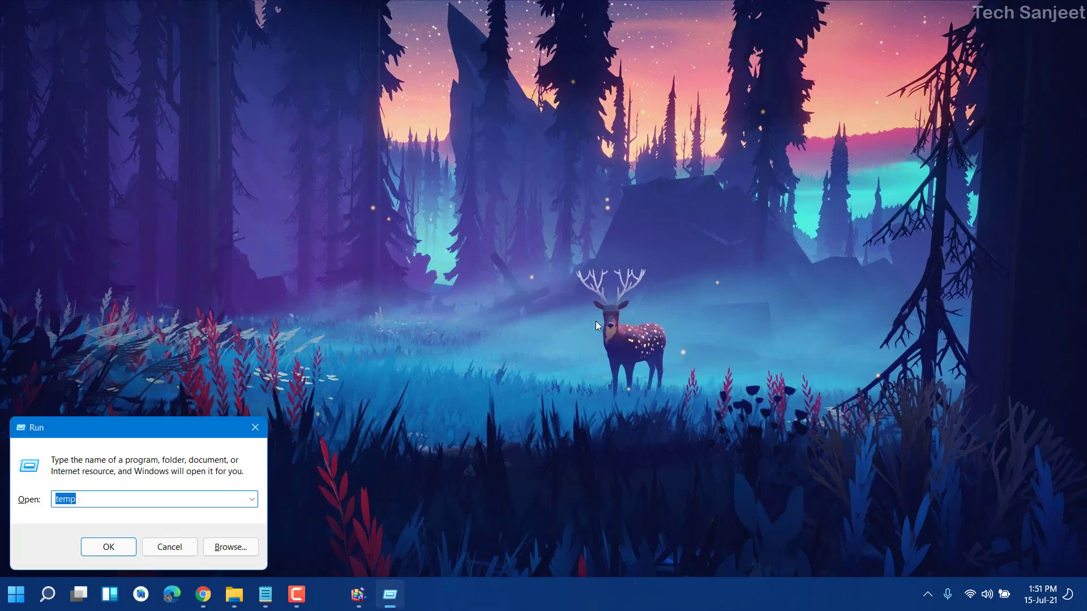
text(temp%)
key(Return)
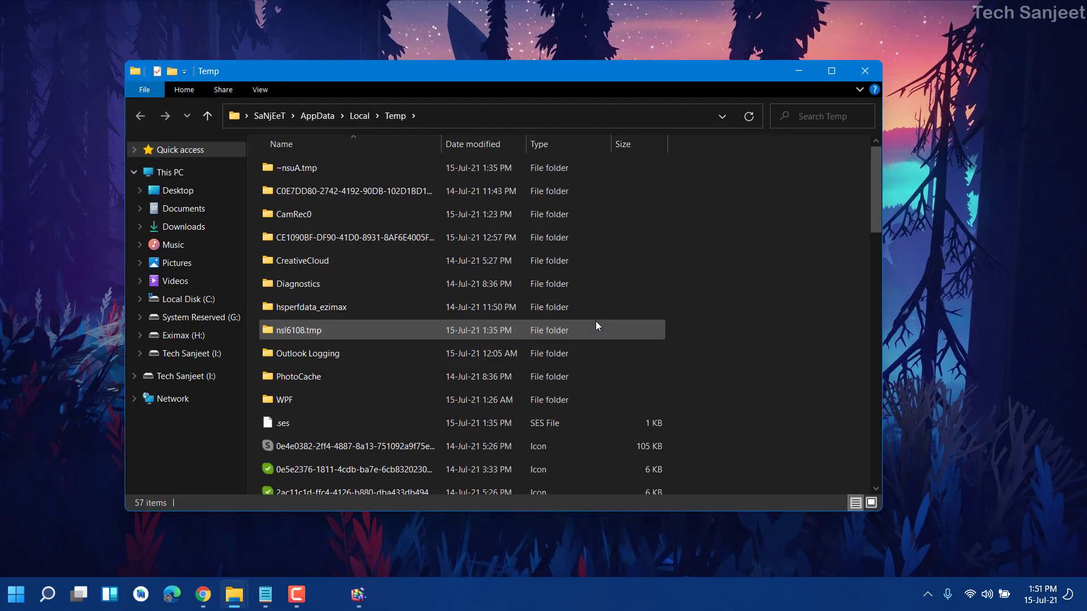
key(ctrl+a)
right_click(569, 304)
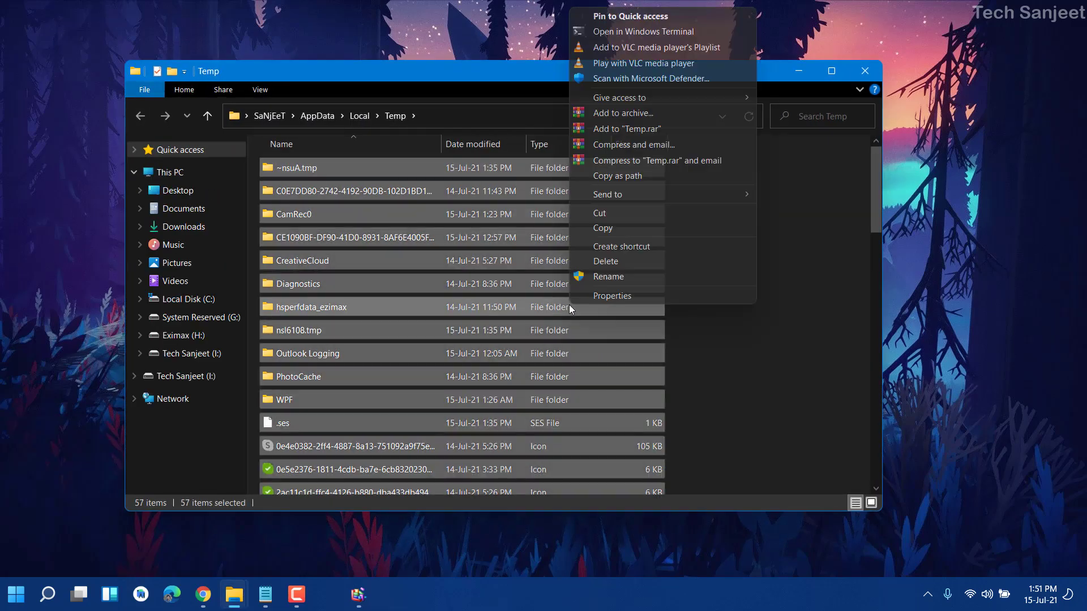
click(590, 263)
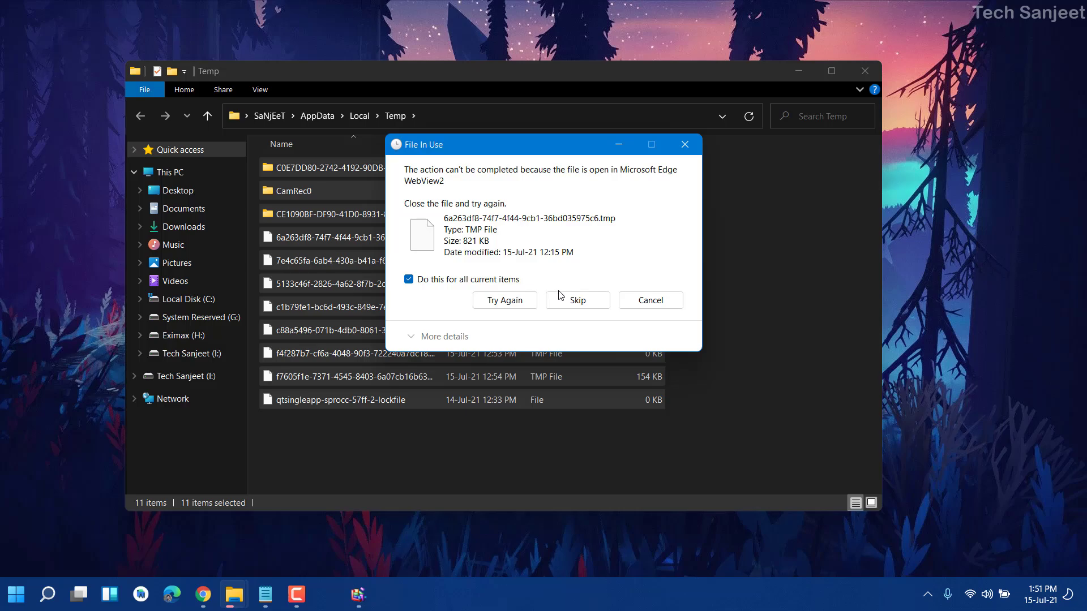
click(558, 300)
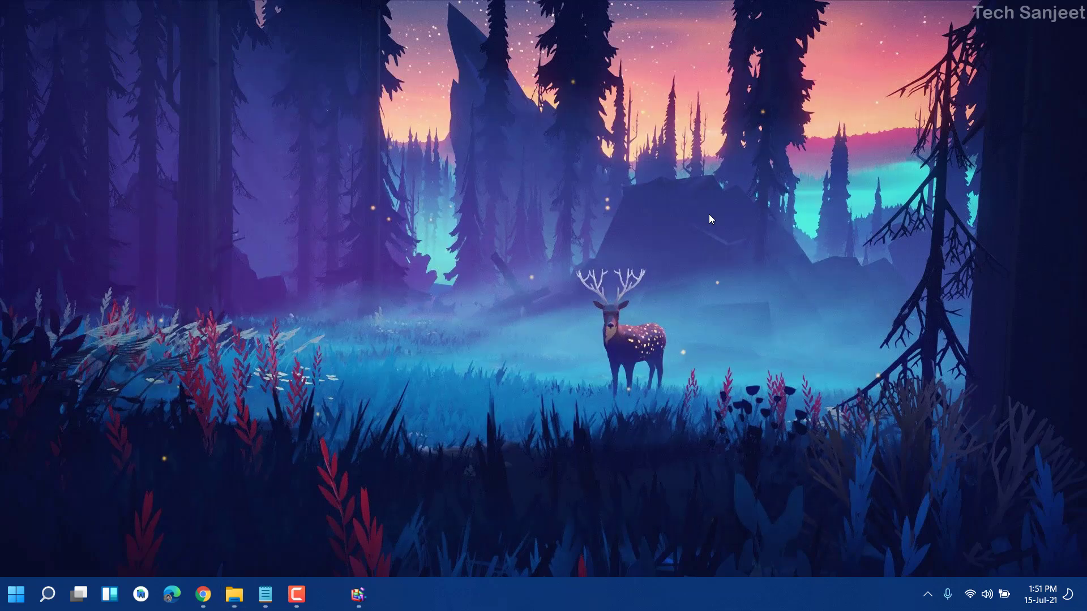
key(super+r)
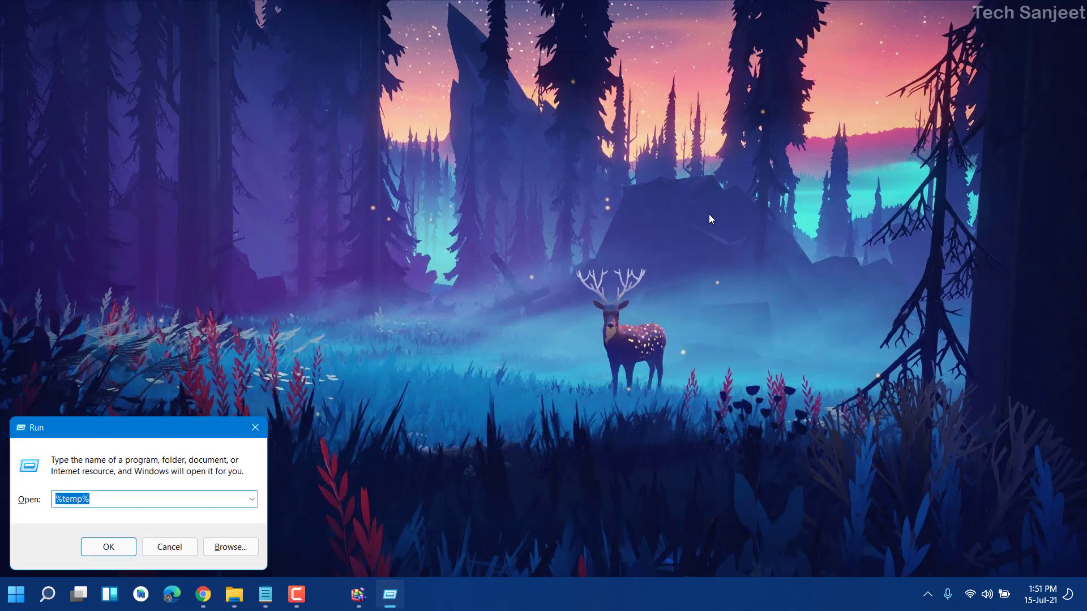
Open the Prefetch folder by running 'prefetch', granting folder access.
text(prefetch)
key(Return)
click(567, 316)
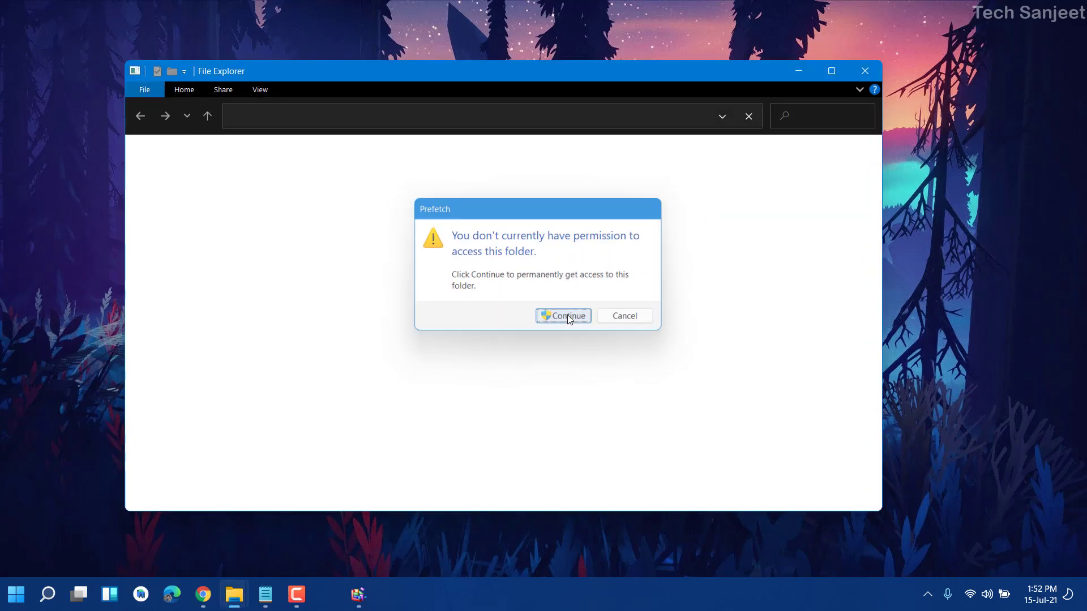
Delete all 310 Prefetch items, then close the Explorer window.
key(ctrl+a)
right_click(560, 315)
click(594, 503)
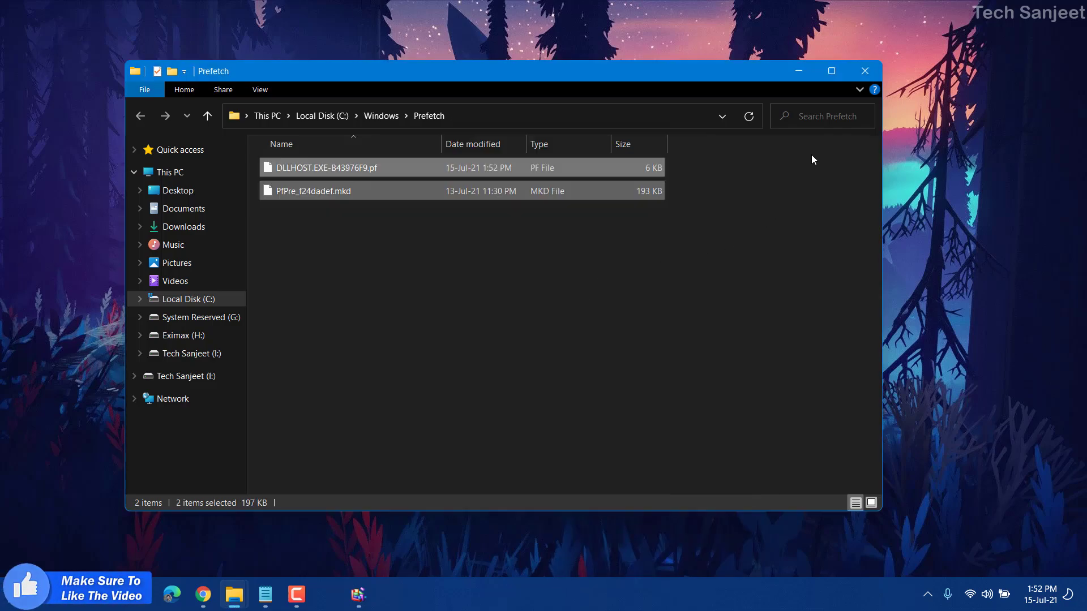
click(865, 71)
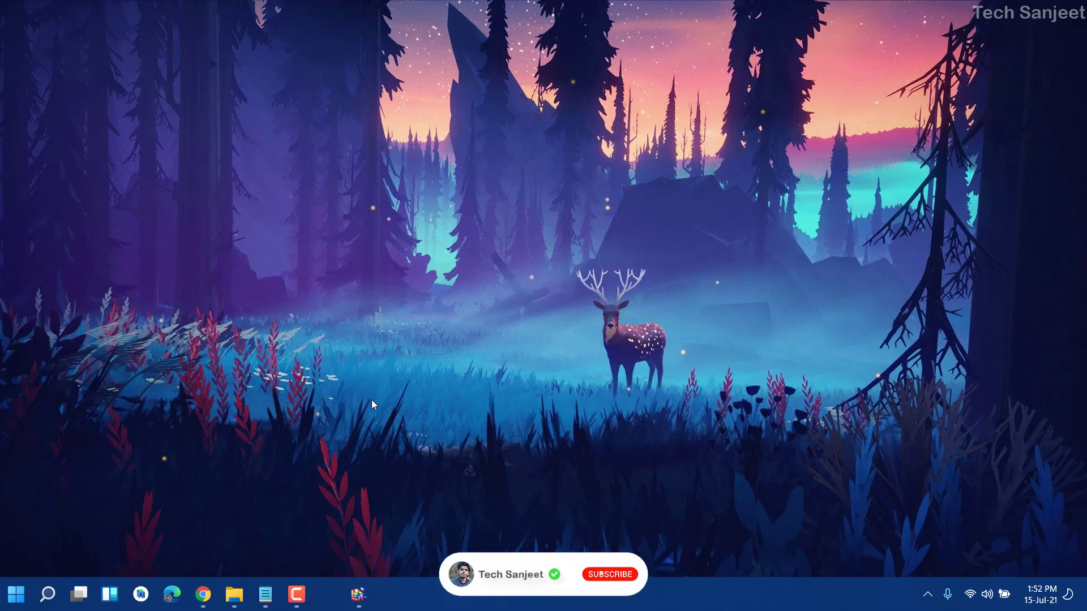
click(16, 593)
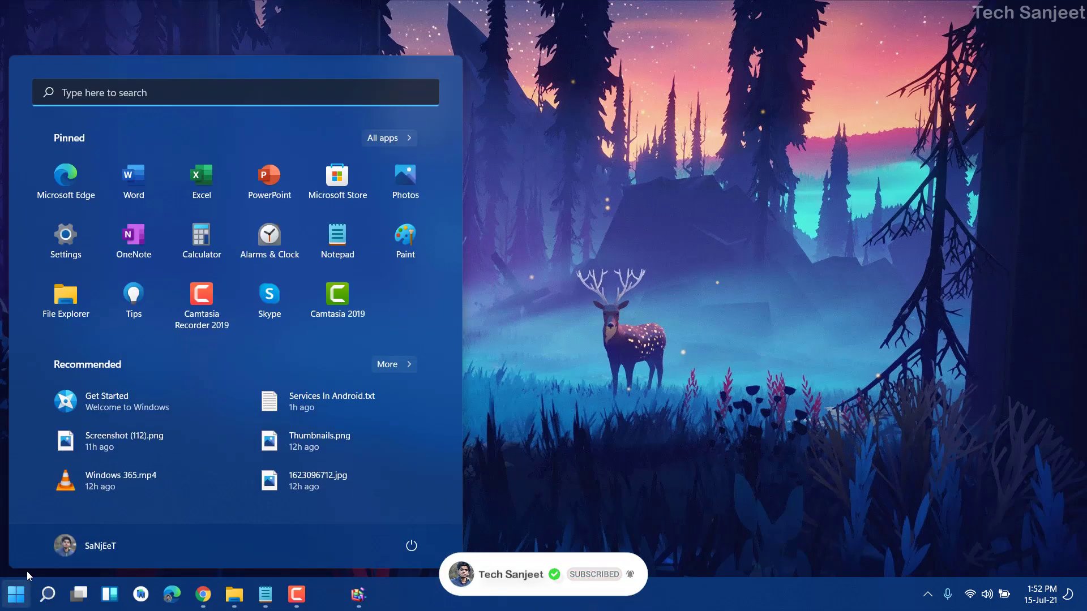
click(420, 551)
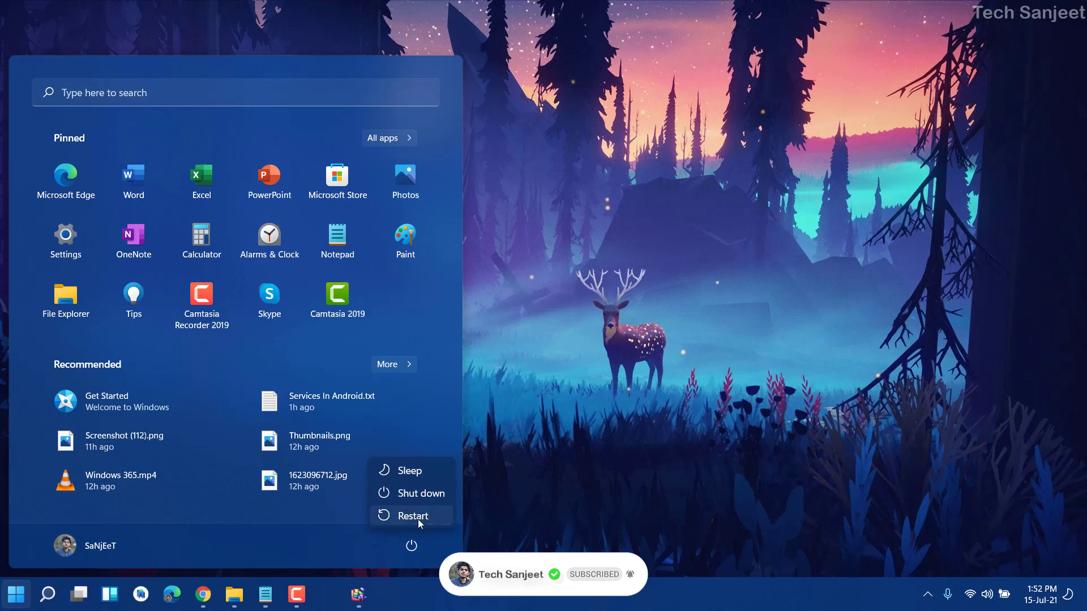
click(511, 526)
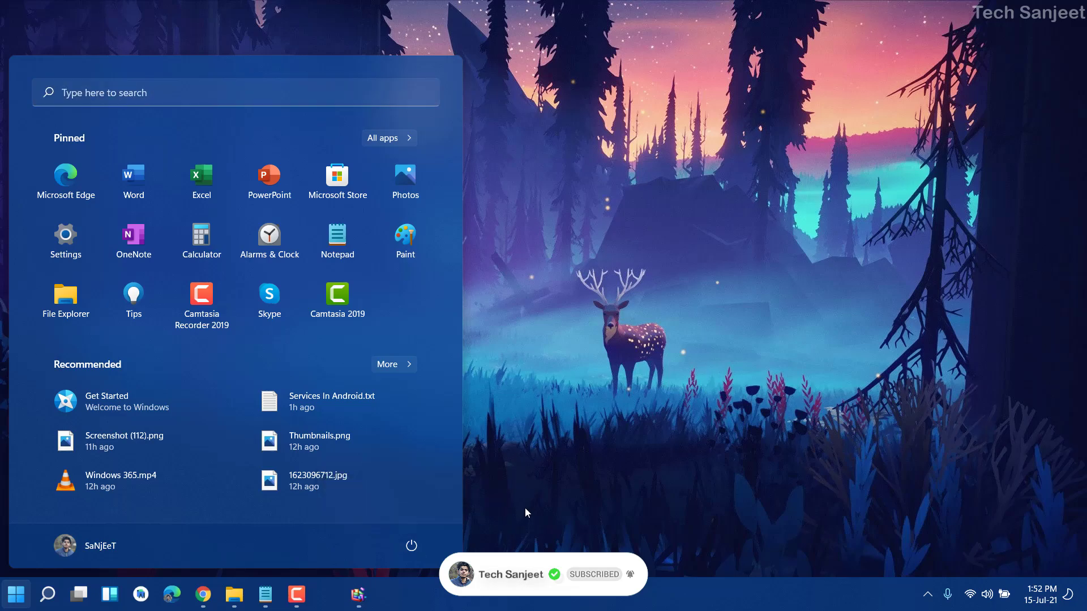
click(525, 505)
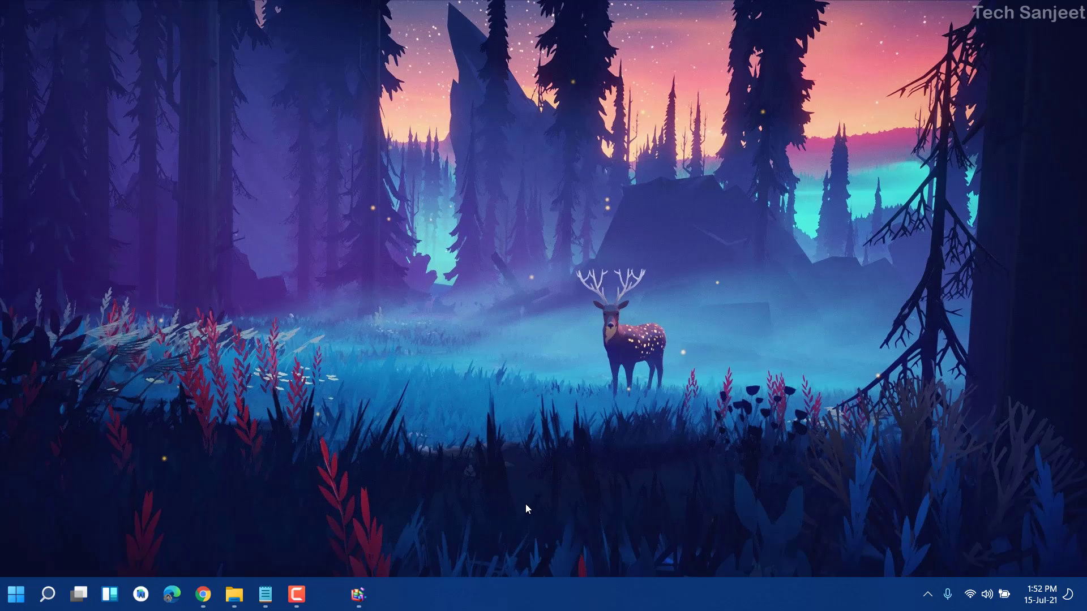